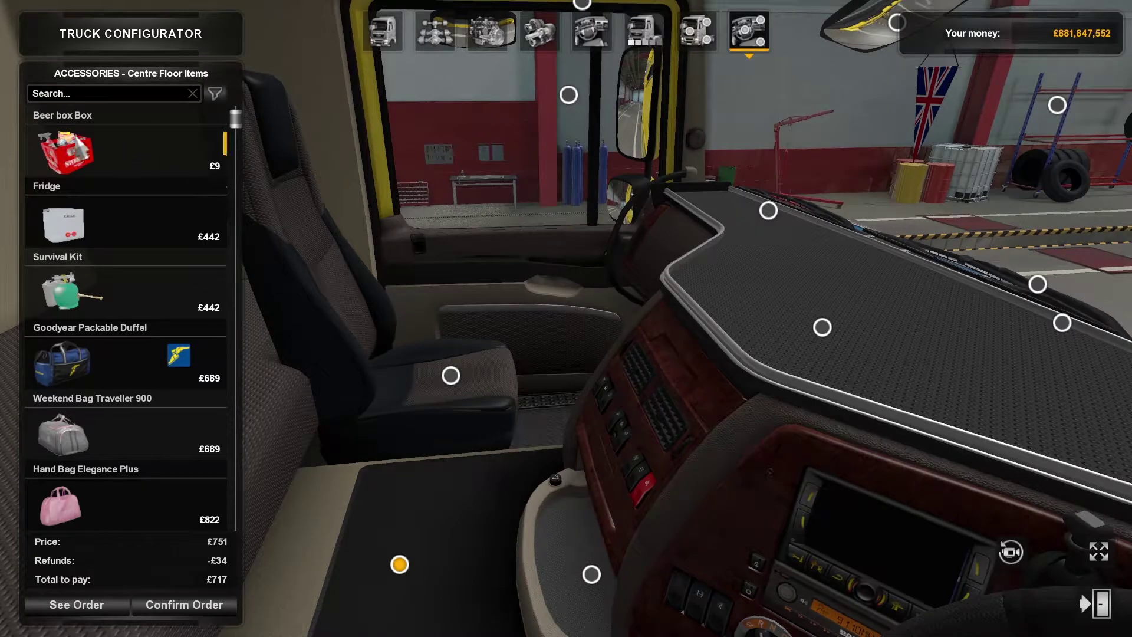
# Fit the Beer box Box as the truck's centre floor item and look up its accessory file path in the console.
pyautogui.click(94, 147)
pyautogui.moveTo(283, 192); pyautogui.dragTo(533, 342)
pyautogui.press('`')
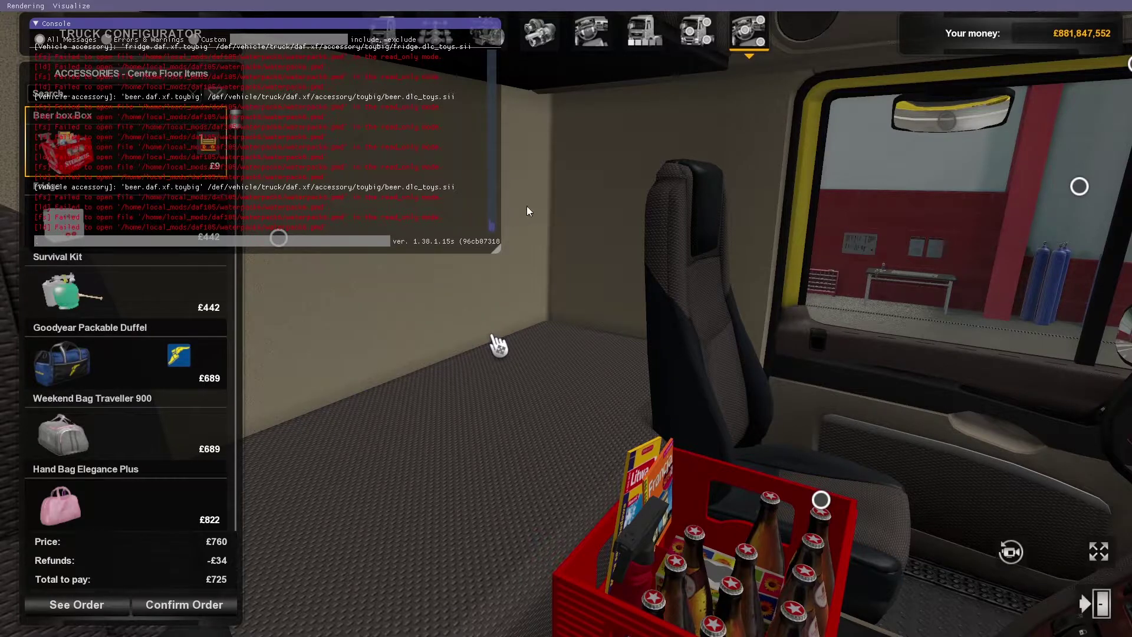
pyautogui.press('`')
pyautogui.moveTo(808, 383); pyautogui.dragTo(638, 321)
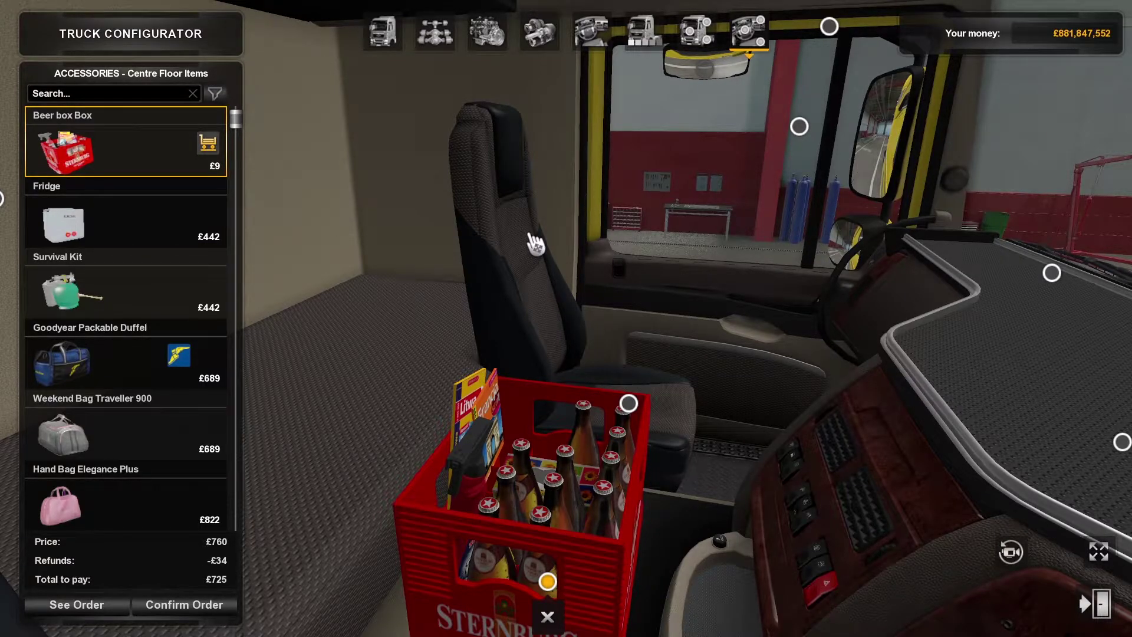
pyautogui.press('`')
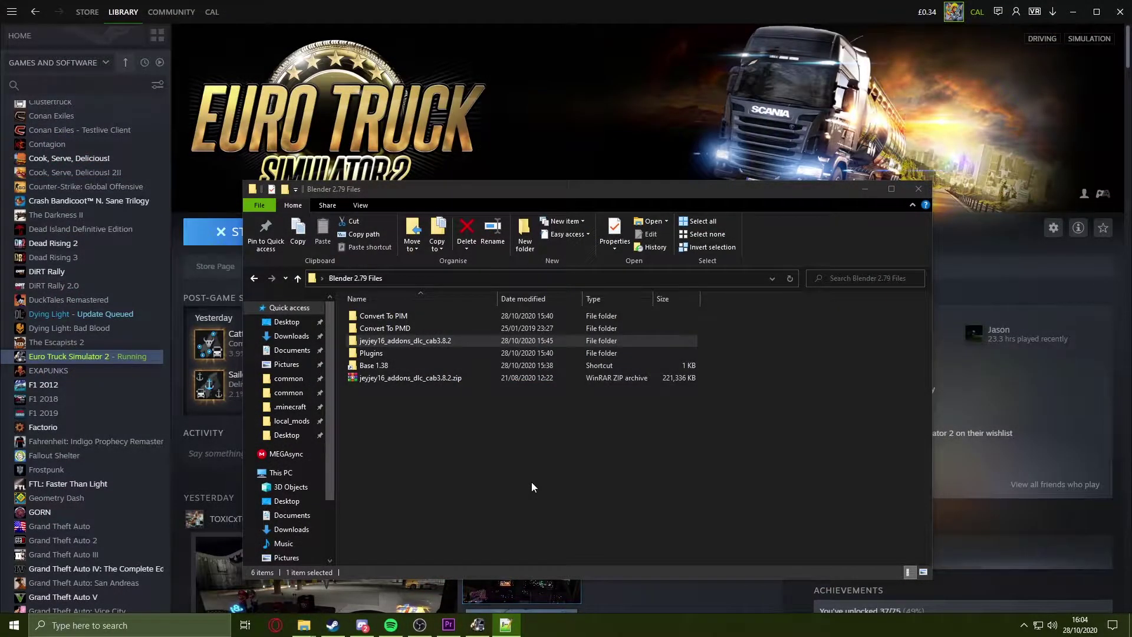
# Switch to File Explorer and open def/vehicle/truck/daf.xf/accessory/toybig inside the jeyjey16_addons_dlc_cab3.8.2 folder.
pyautogui.click(380, 342)
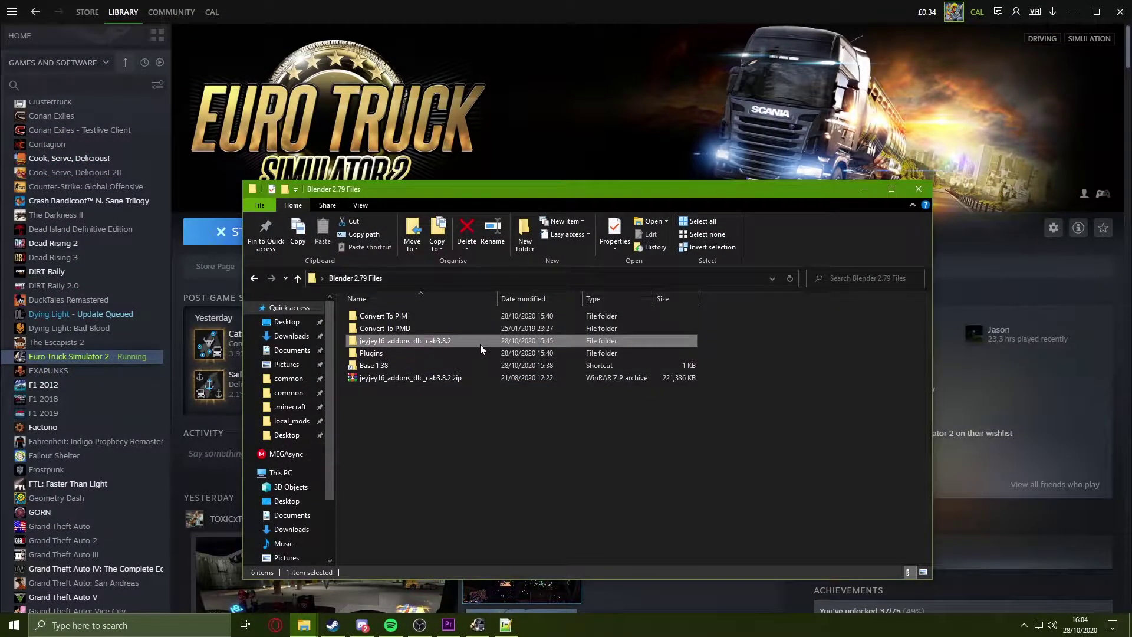
pyautogui.doubleClick(476, 341)
pyautogui.doubleClick(383, 330)
pyautogui.doubleClick(370, 316)
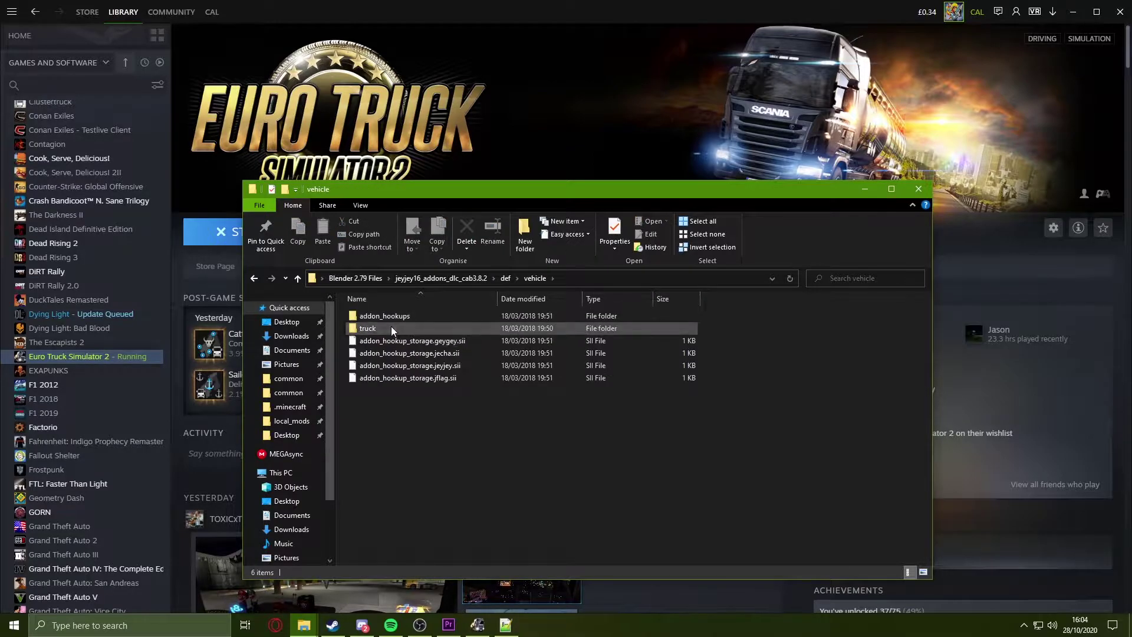
pyautogui.doubleClick(391, 328)
pyautogui.doubleClick(393, 316)
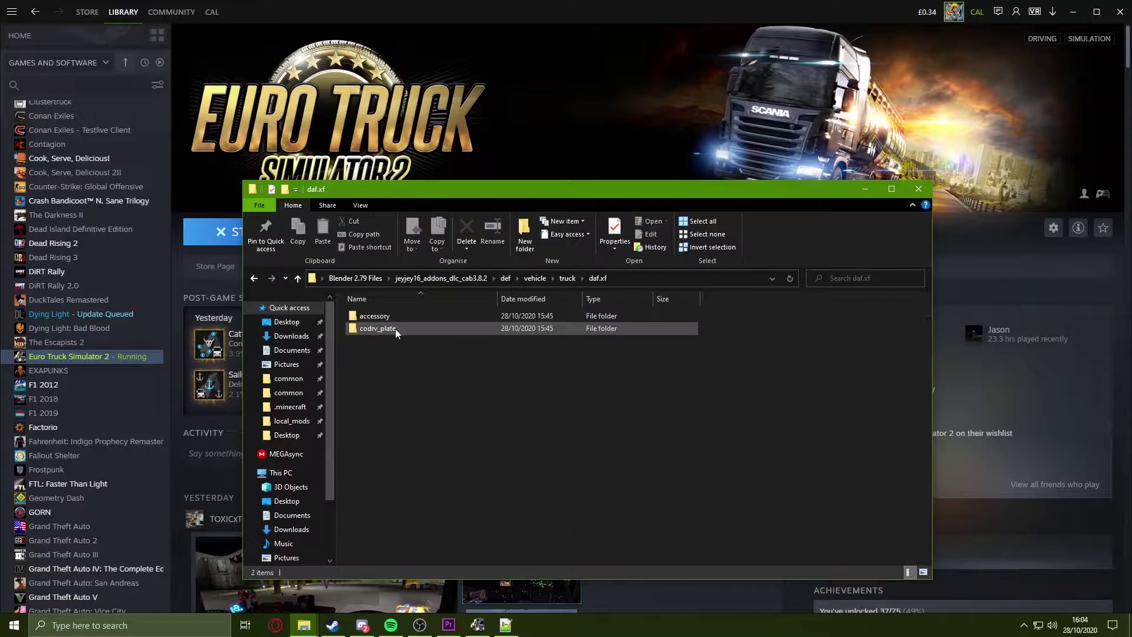
pyautogui.doubleClick(394, 320)
pyautogui.doubleClick(385, 365)
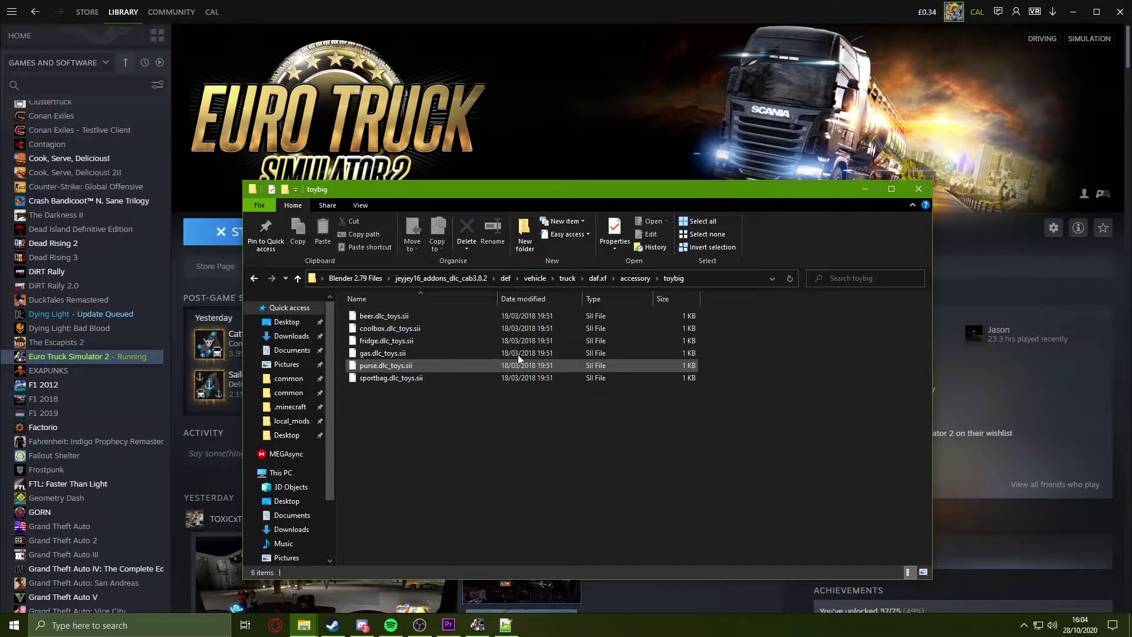
# Open beer.dlc_toys.sii in Notepad++ and select the model path on its interior_model line.
pyautogui.rightClick(377, 316)
pyautogui.click(428, 338)
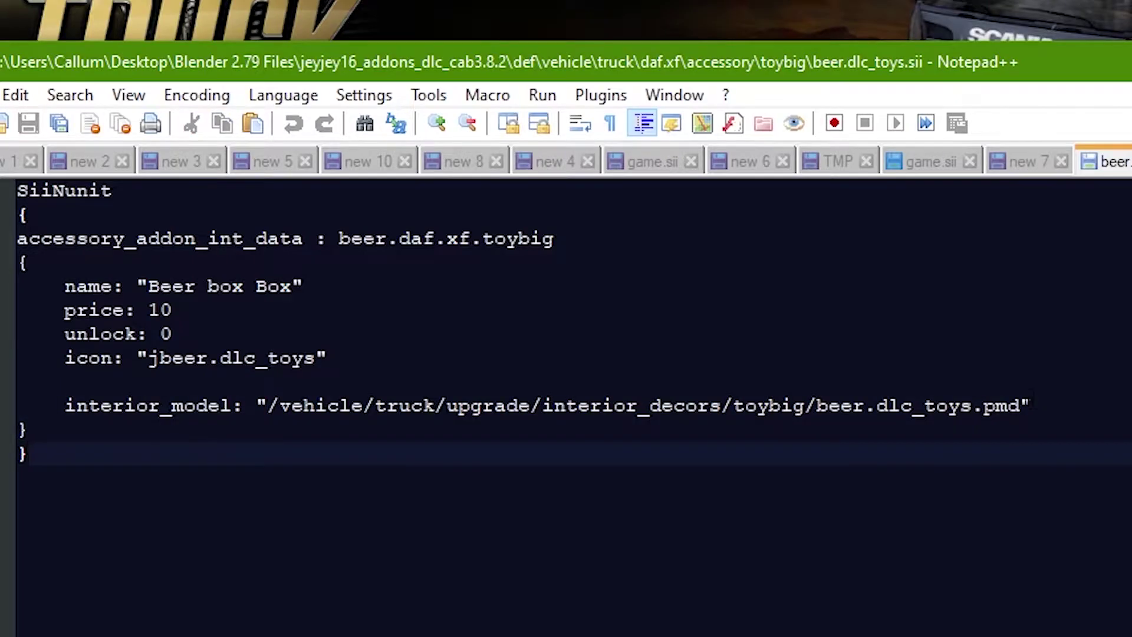
pyautogui.moveTo(1020, 405); pyautogui.dragTo(266, 405)
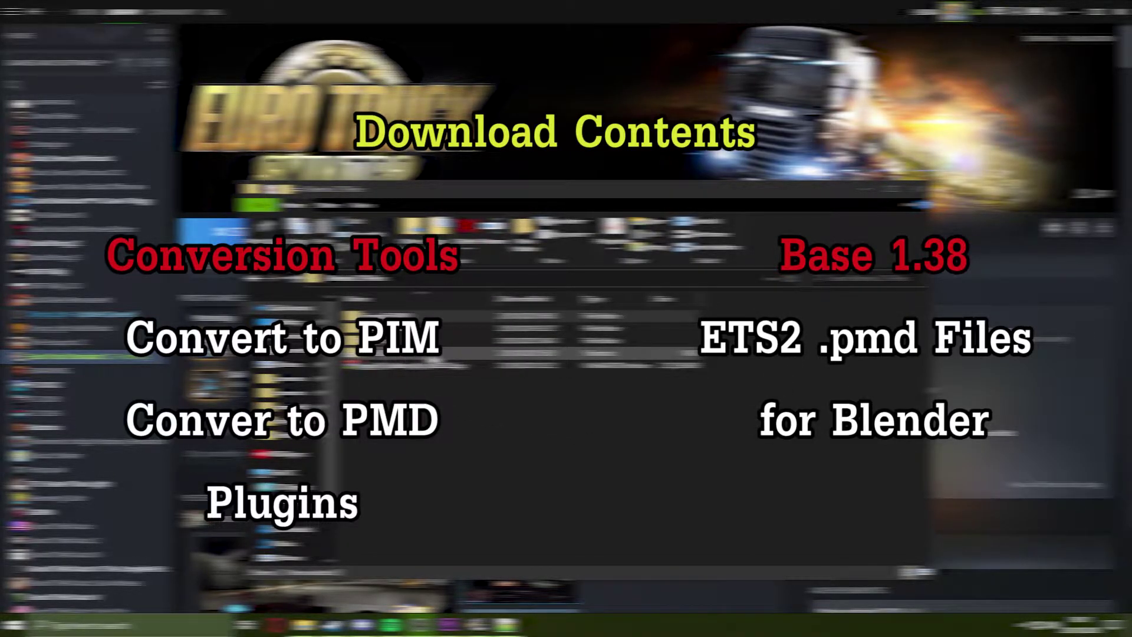
# Move the jeyjey16_addons_dlc_cab3.8.2 folder into Convert To PIM and open that folder.
pyautogui.click(696, 343)
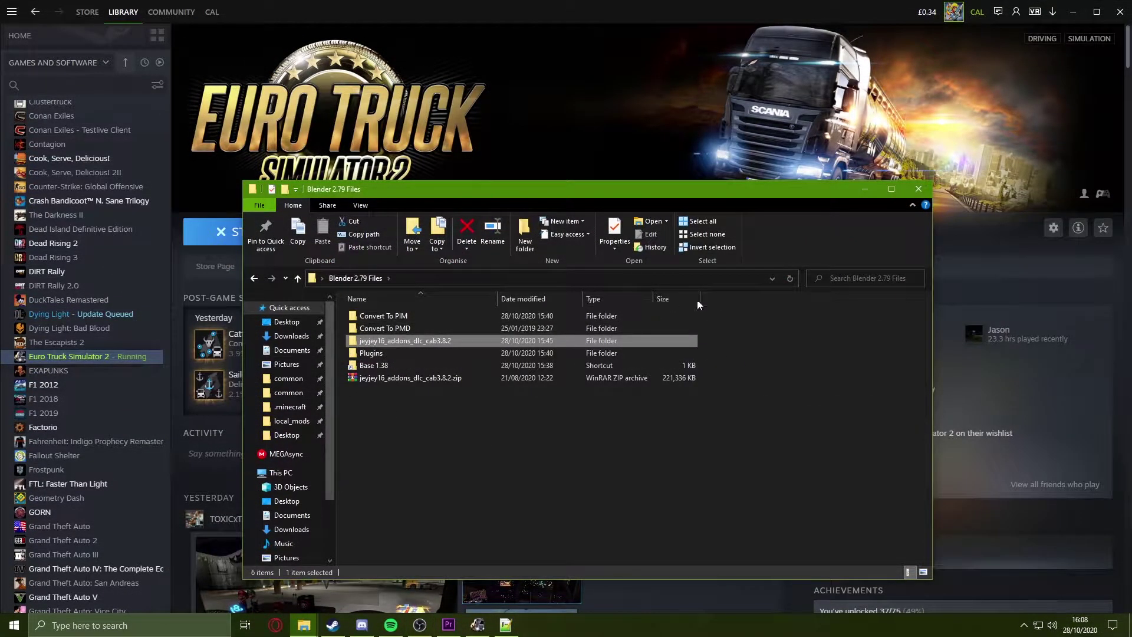
pyautogui.moveTo(380, 346); pyautogui.dragTo(363, 328)
pyautogui.doubleClick(374, 319)
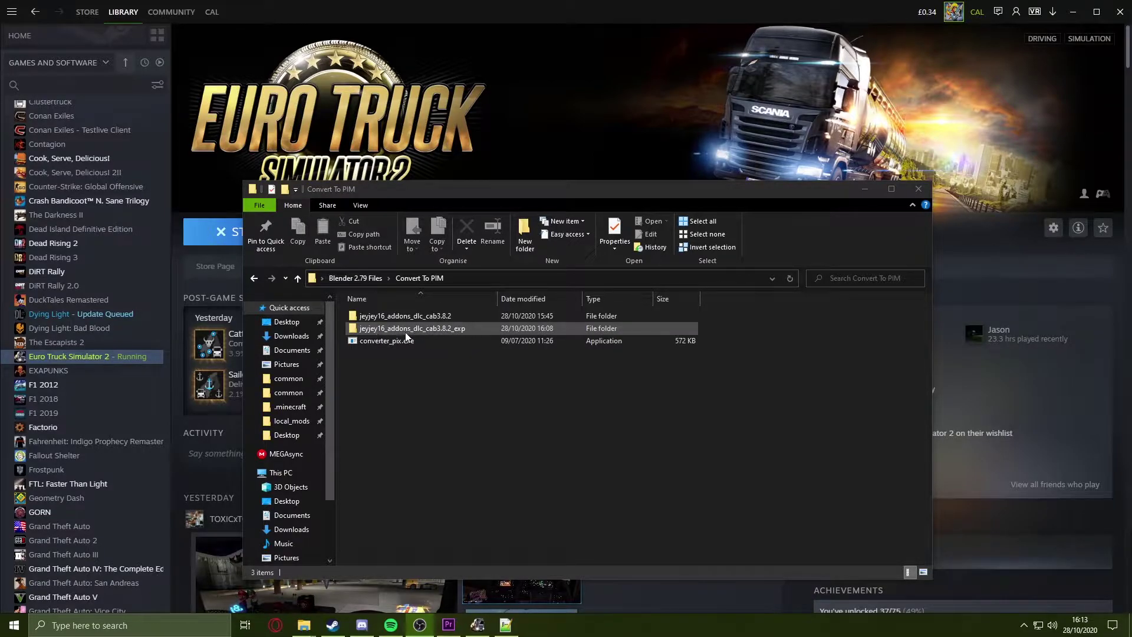
# Copy the jeyjey_custom, material and vehicle folders from jeyjey16_addons_dlc_cab3.8.2_exp into the base folder of Convert To PMD.
pyautogui.doubleClick(462, 330)
pyautogui.moveTo(500, 419); pyautogui.dragTo(435, 298)
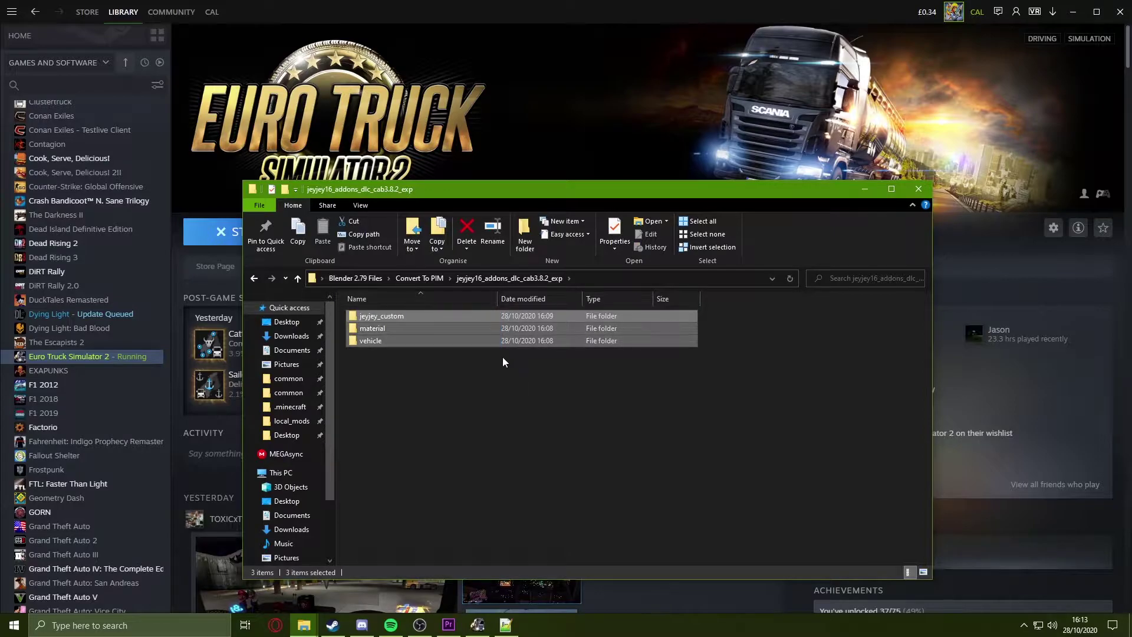
pyautogui.click(426, 278)
pyautogui.click(355, 278)
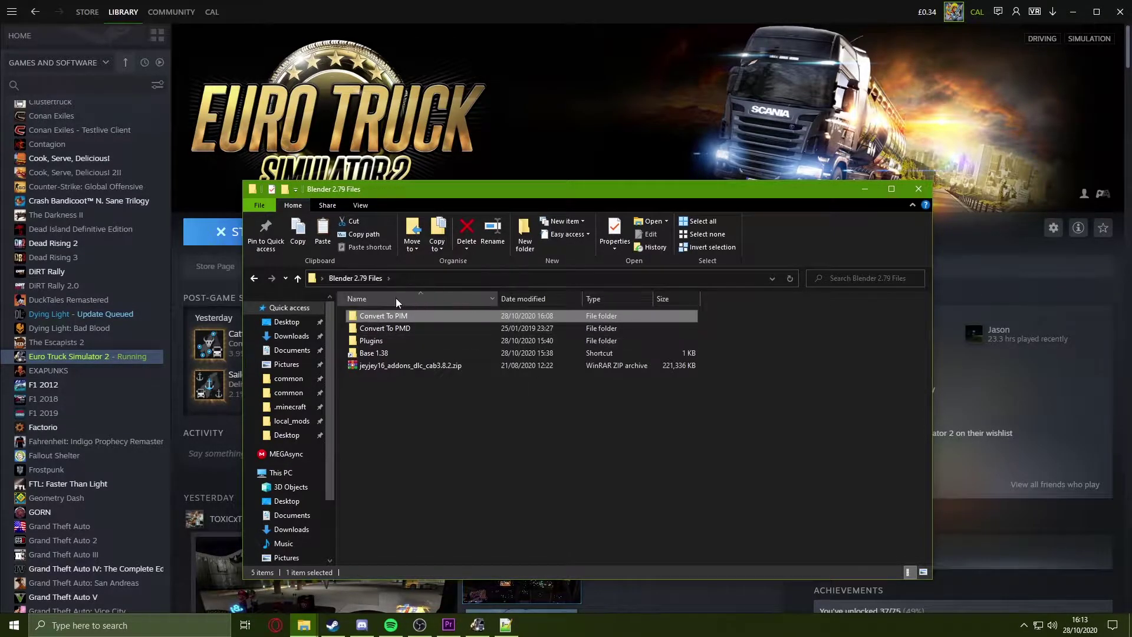
pyautogui.doubleClick(387, 328)
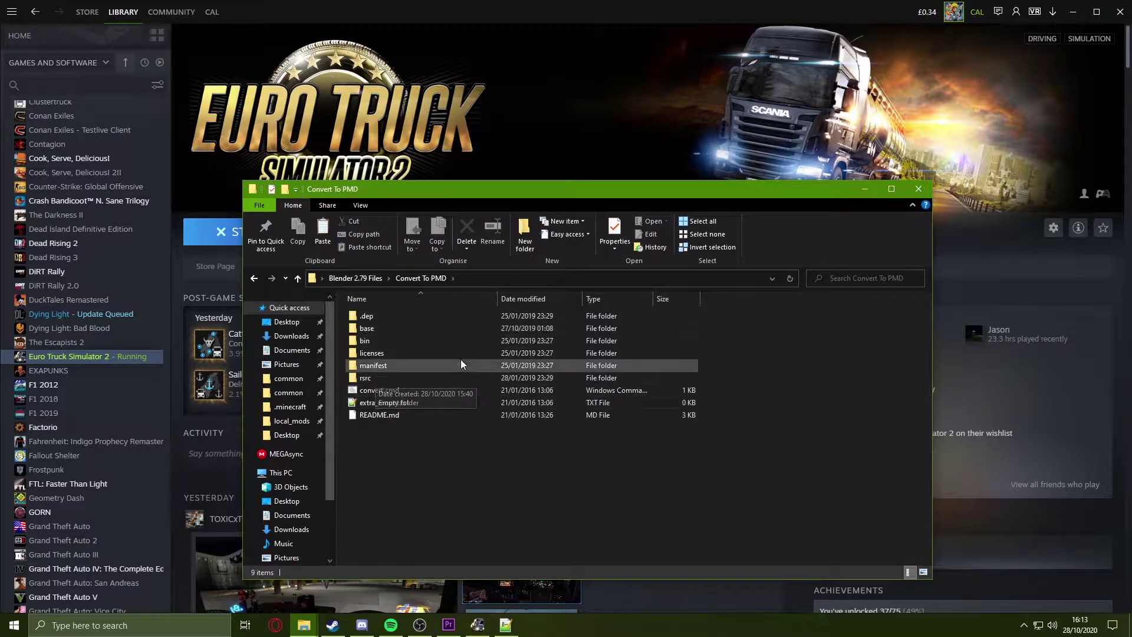
pyautogui.doubleClick(408, 328)
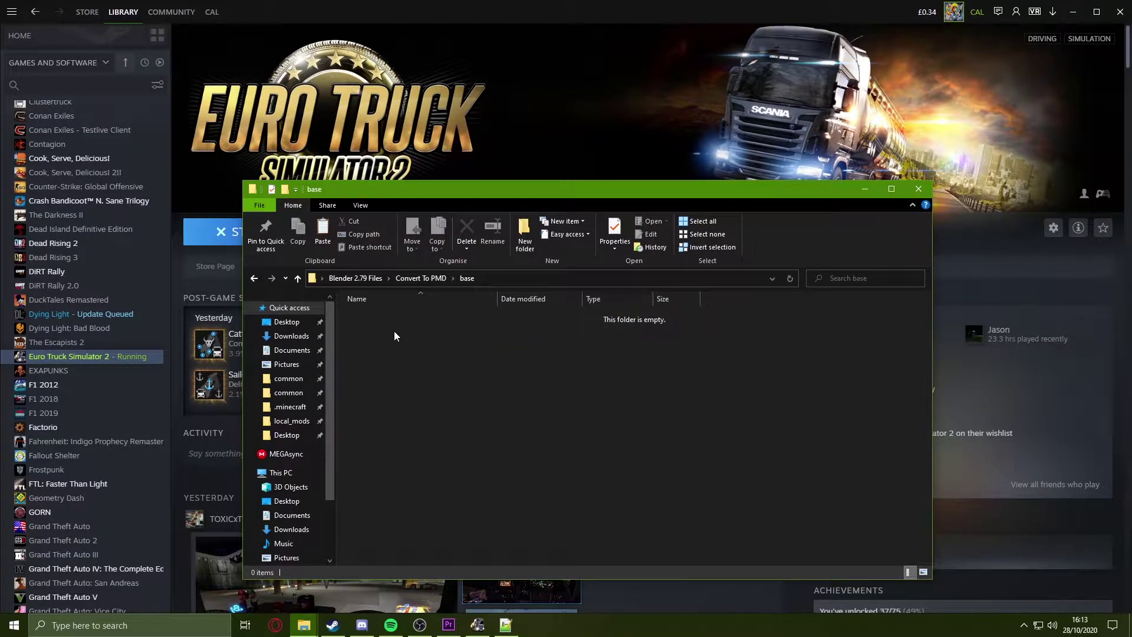
pyautogui.rightClick(444, 327)
pyautogui.click(472, 405)
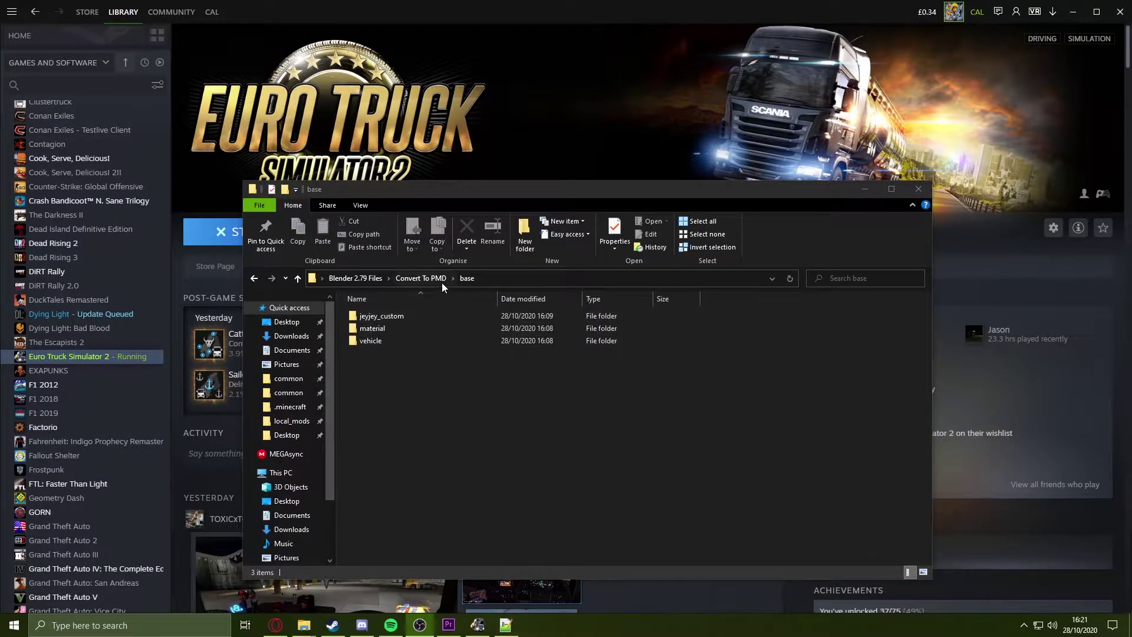
# Run convert.cmd in the Convert To PMD folder.
pyautogui.click(442, 283)
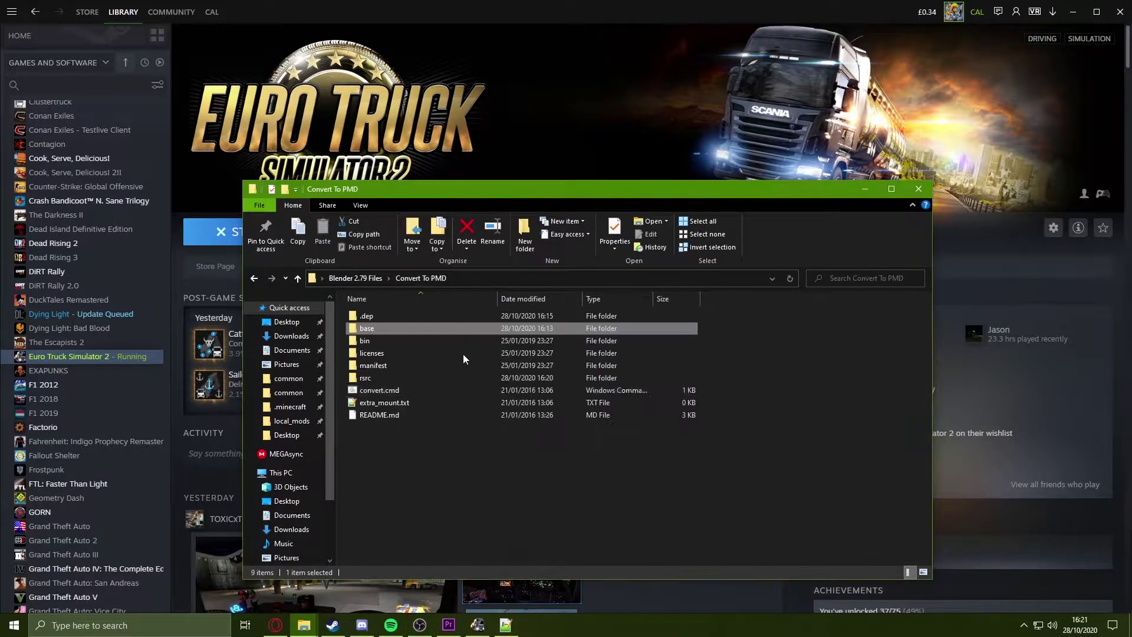
pyautogui.doubleClick(444, 391)
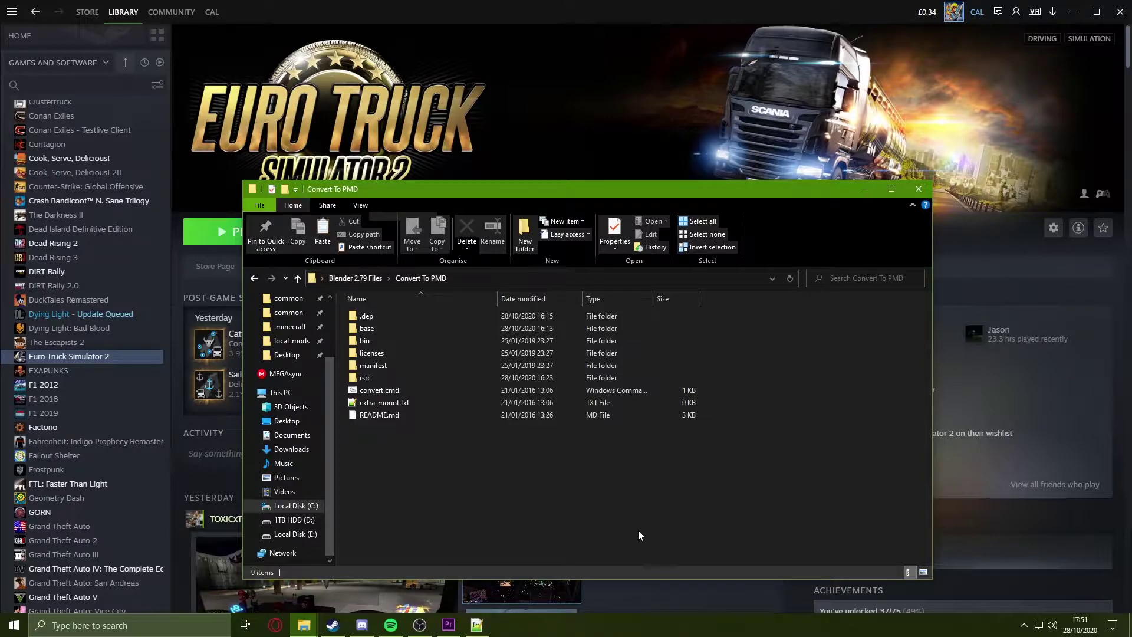
# Copy the io_converter_pix_wrapper, io_scene_scs and io_scs_tools folders from Plugins in Blender 2.79 Files.
pyautogui.click(348, 283)
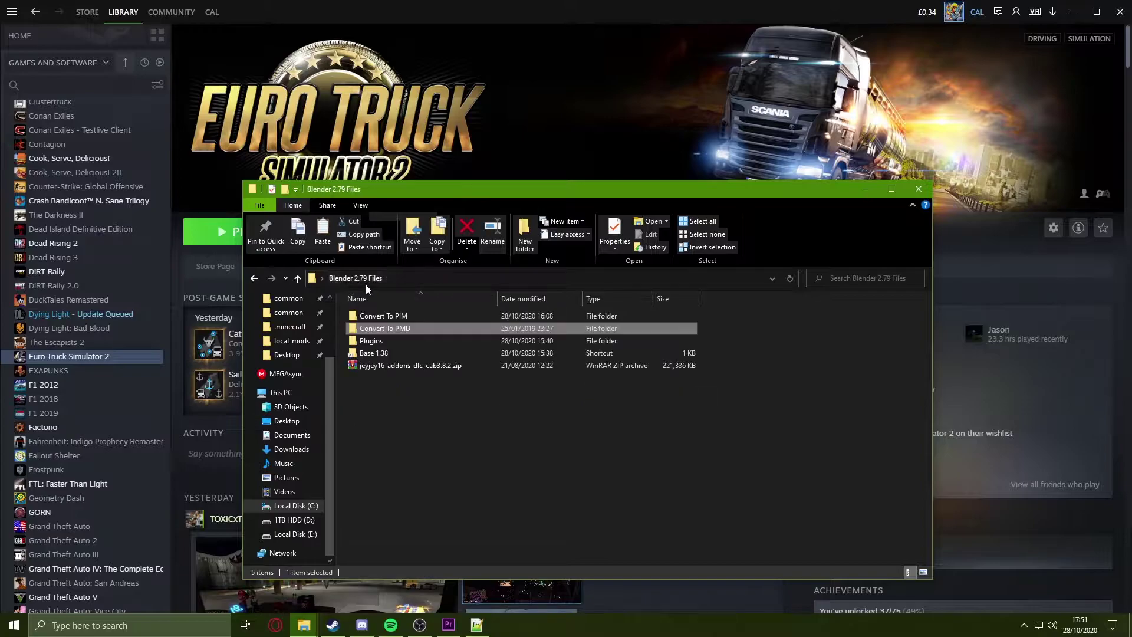
pyautogui.doubleClick(373, 339)
pyautogui.moveTo(516, 392); pyautogui.dragTo(398, 325)
pyautogui.rightClick(398, 324)
pyautogui.click(436, 515)
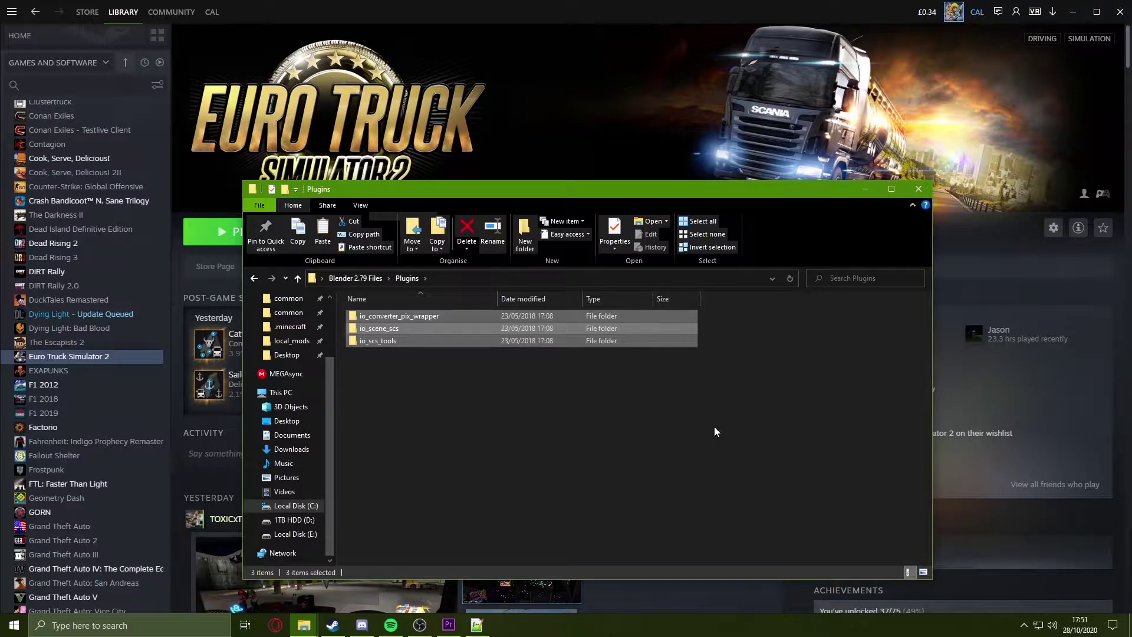
pyautogui.click(459, 456)
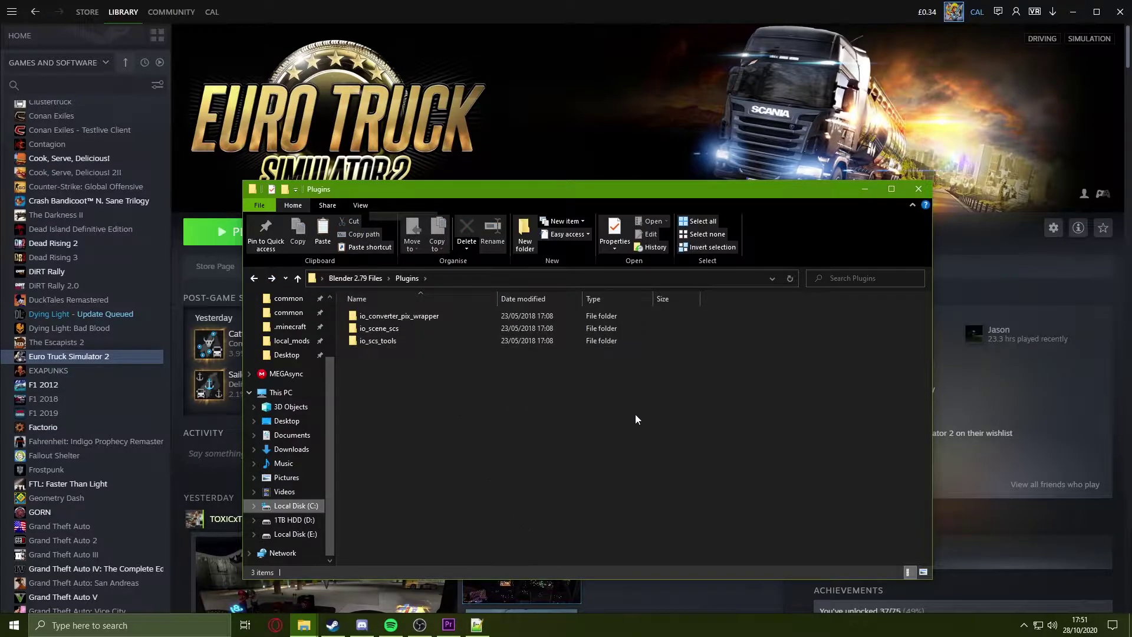
# Paste the plugin folders into C:\Program Files\Blender Foundation\Blender\2.79\scripts\addons, replacing the files already there.
pyautogui.click(292, 505)
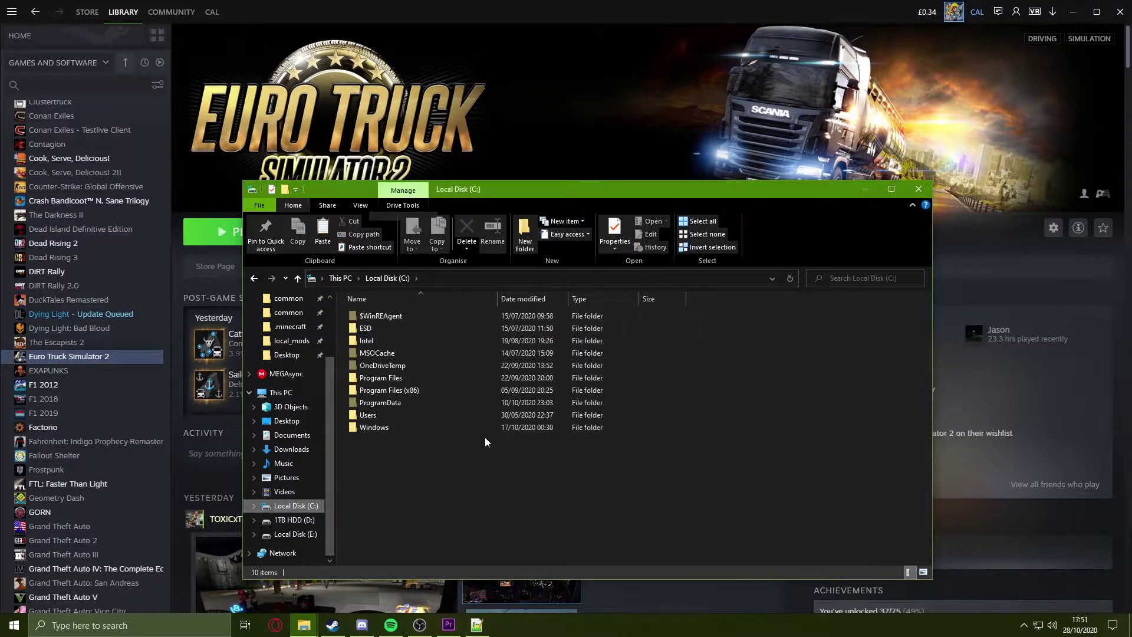
pyautogui.doubleClick(405, 377)
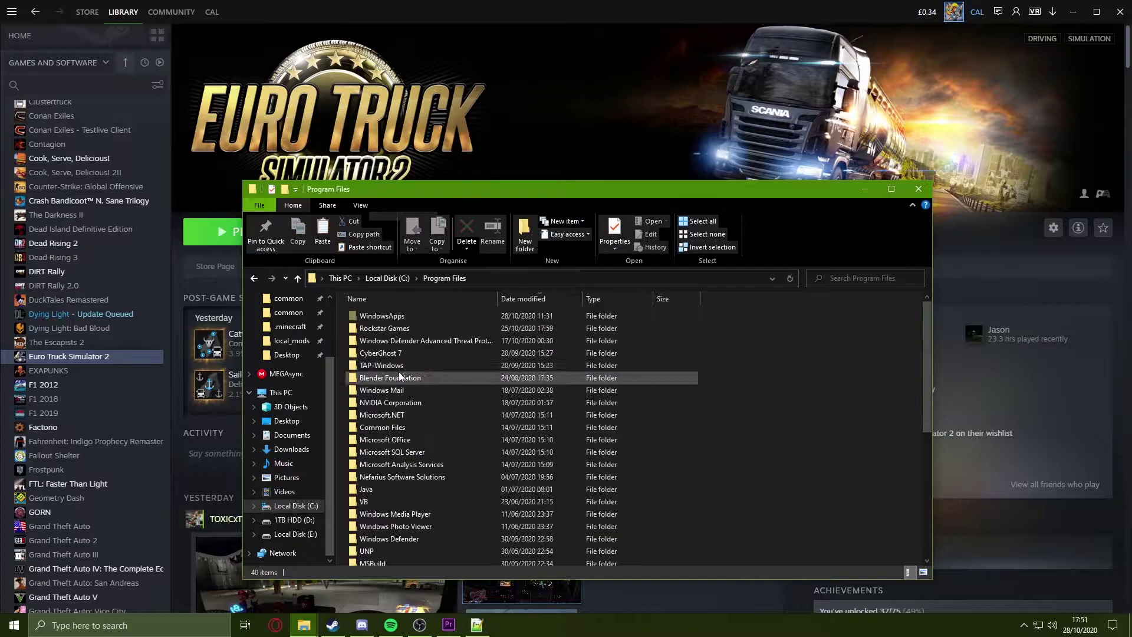
pyautogui.press('Return')
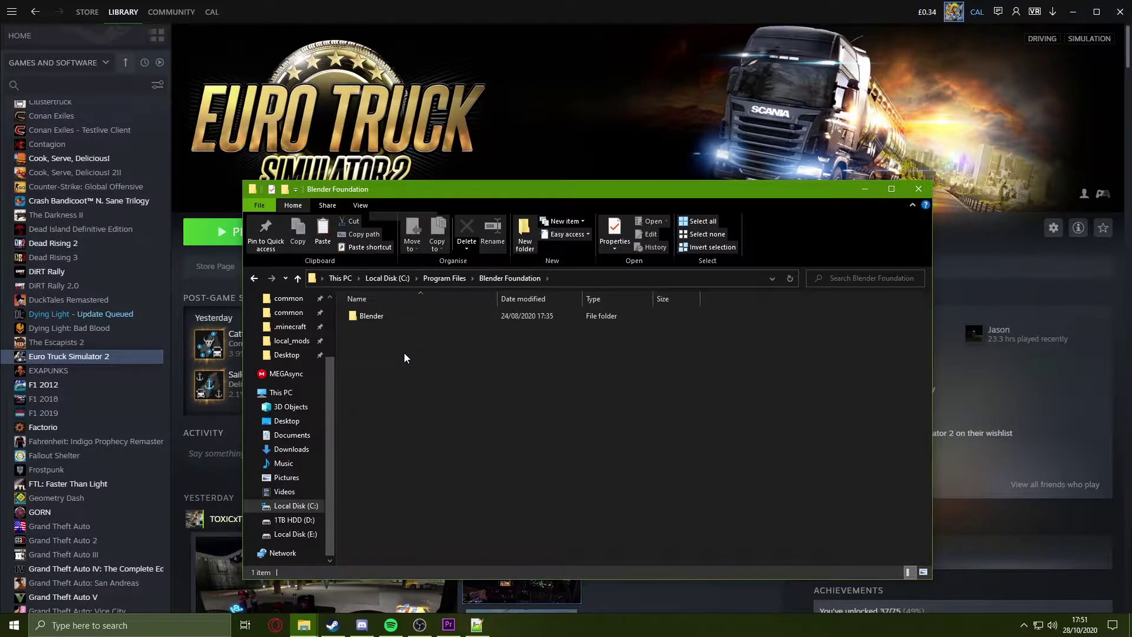
pyautogui.press('Down')
pyautogui.press('Return')
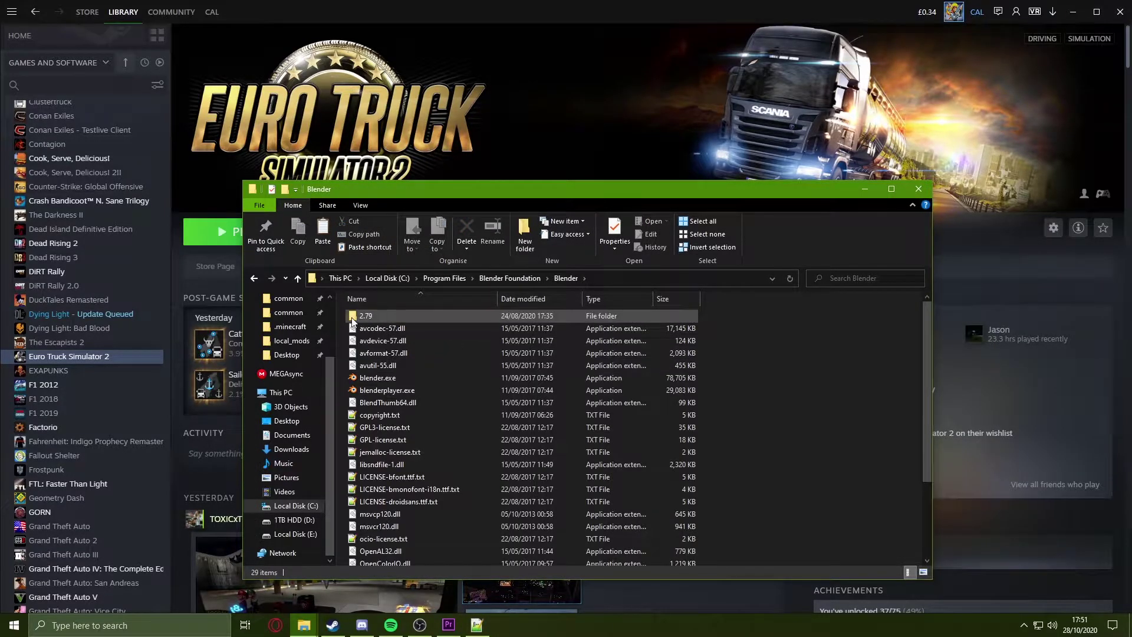
pyautogui.doubleClick(353, 317)
pyautogui.doubleClick(387, 340)
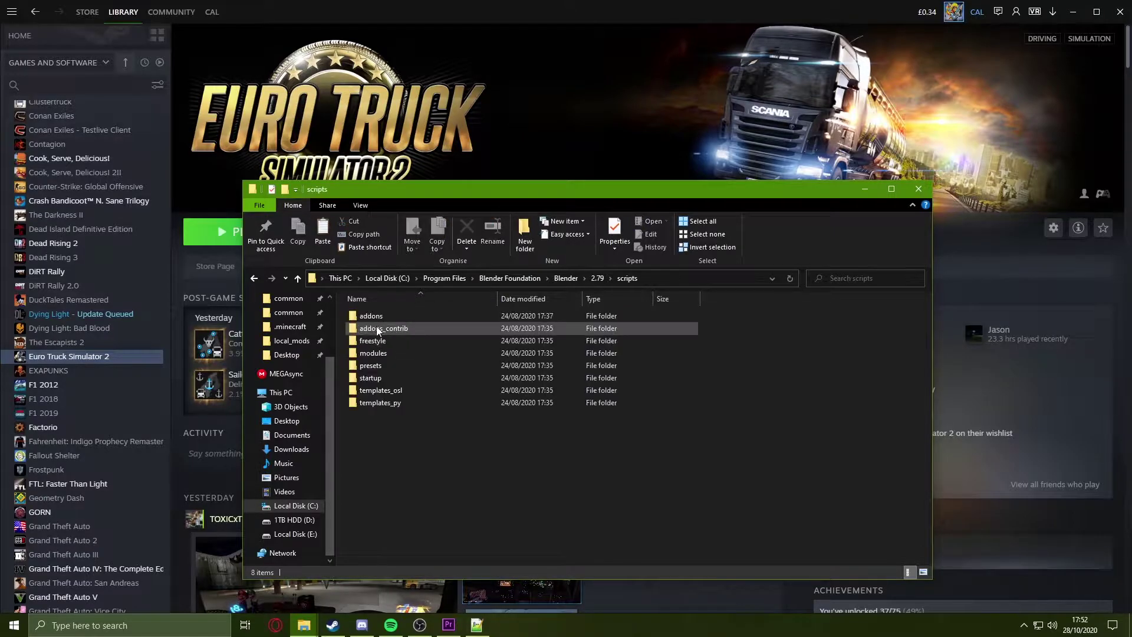
pyautogui.doubleClick(380, 315)
pyautogui.rightClick(716, 335)
pyautogui.click(745, 416)
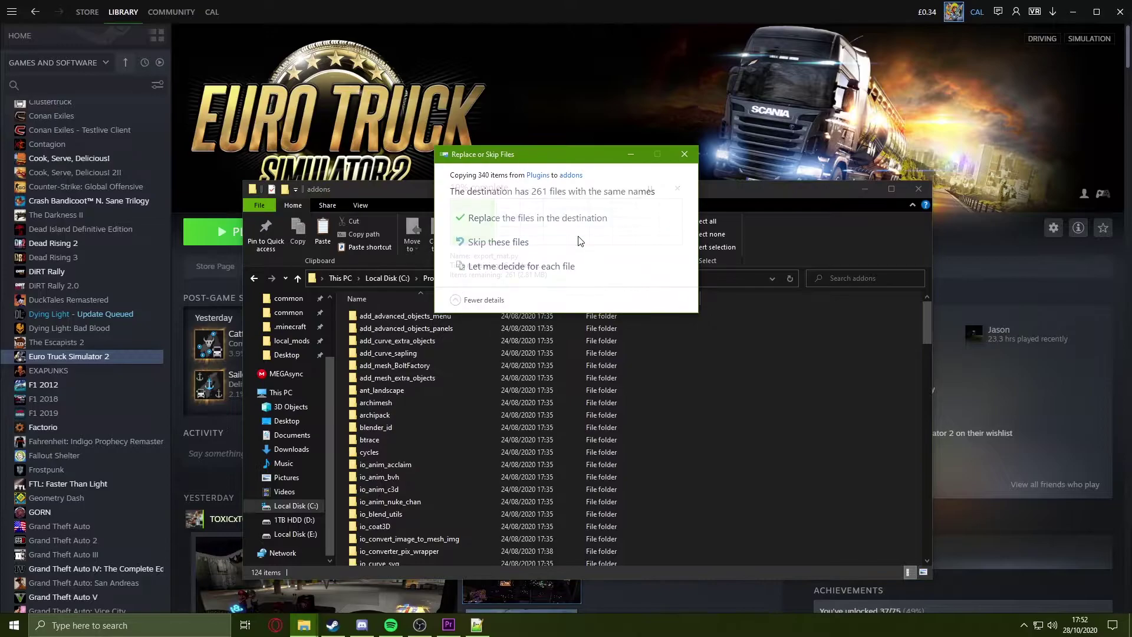
pyautogui.click(581, 219)
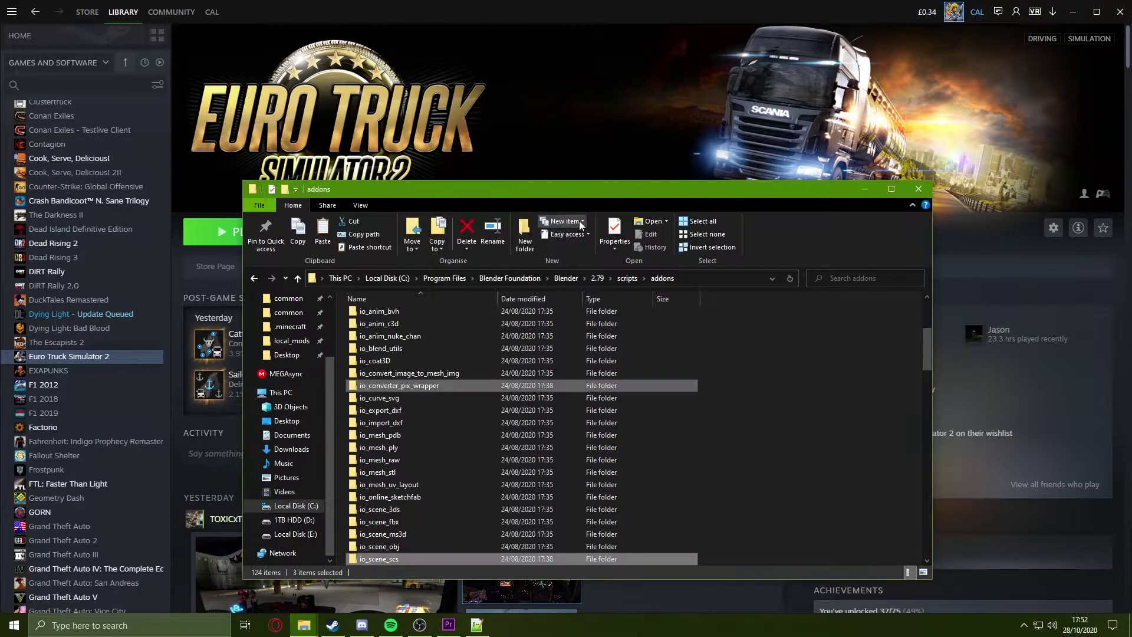
# Launch Blender and open its User Preferences.
pyautogui.click(127, 627)
pyautogui.write('blende')
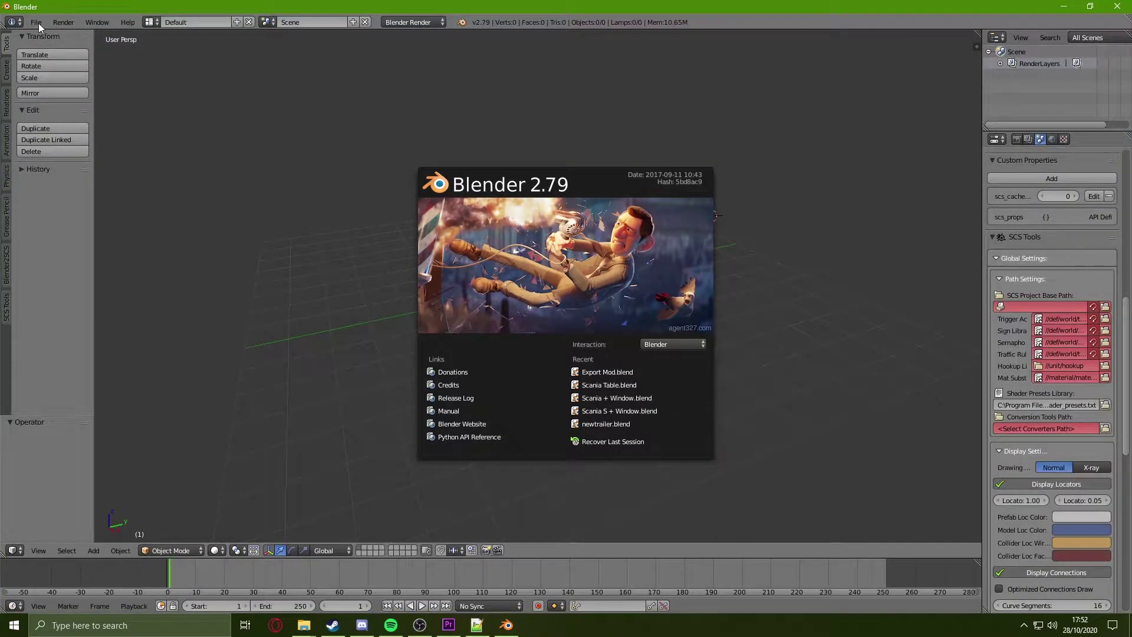
pyautogui.click(37, 23)
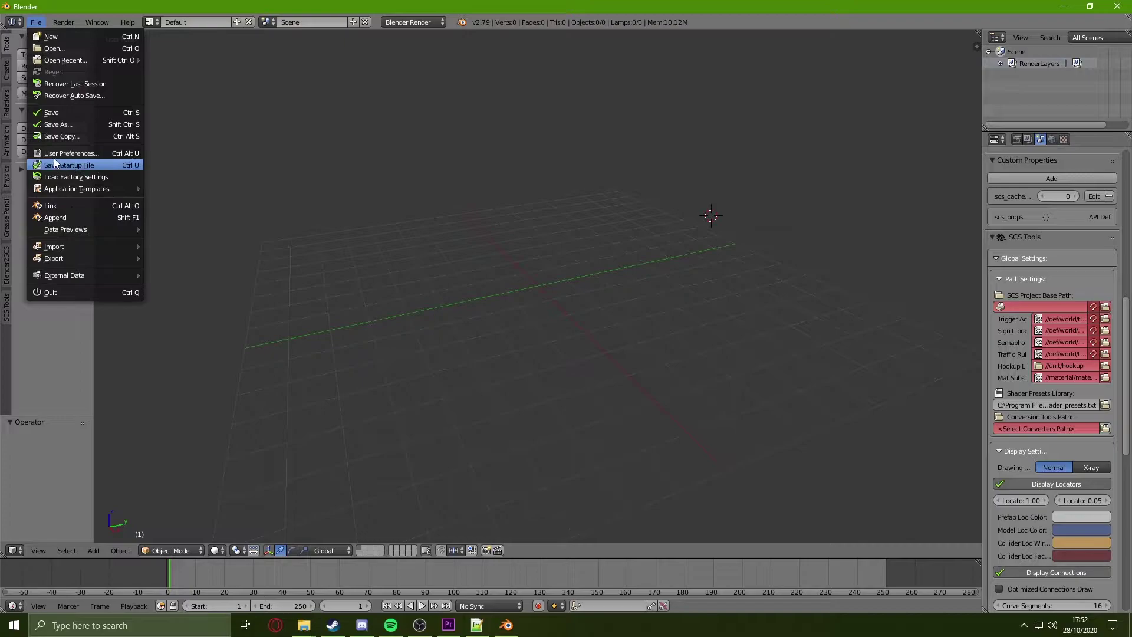
pyautogui.click(69, 153)
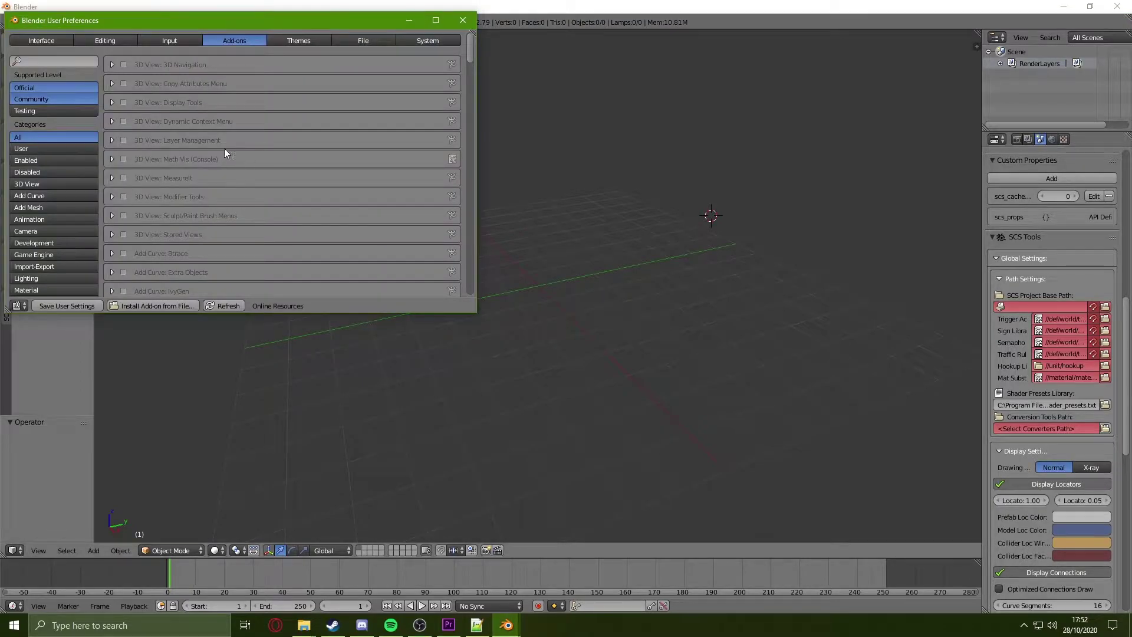
# Filter the add-ons by "scs" and save the user settings.
pyautogui.click(51, 61)
pyautogui.write('scs')
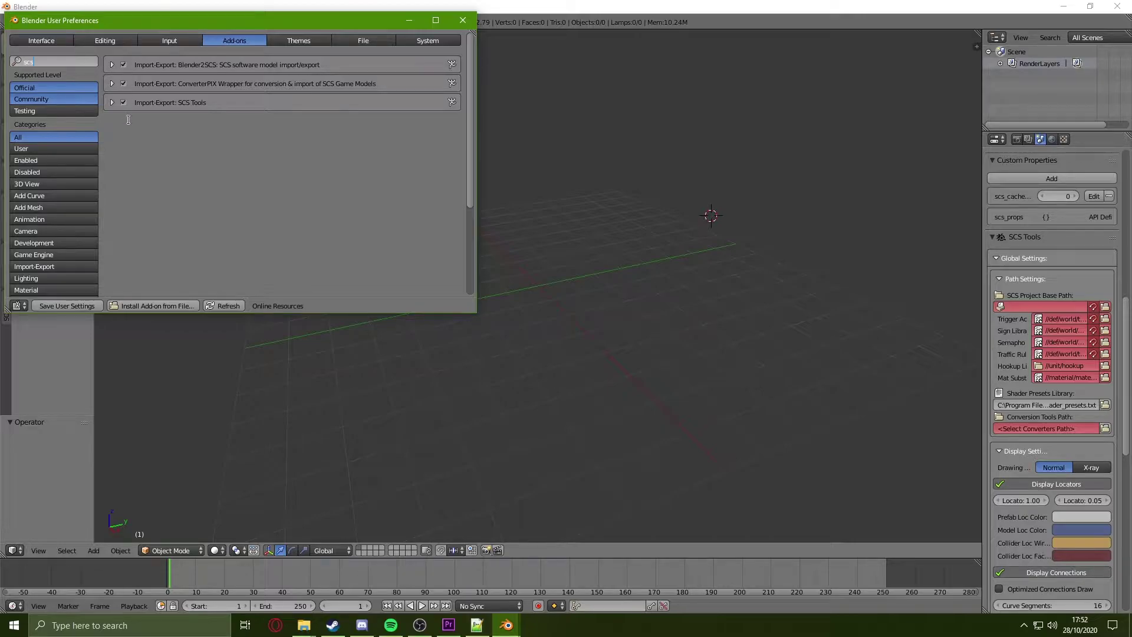
pyautogui.click(97, 310)
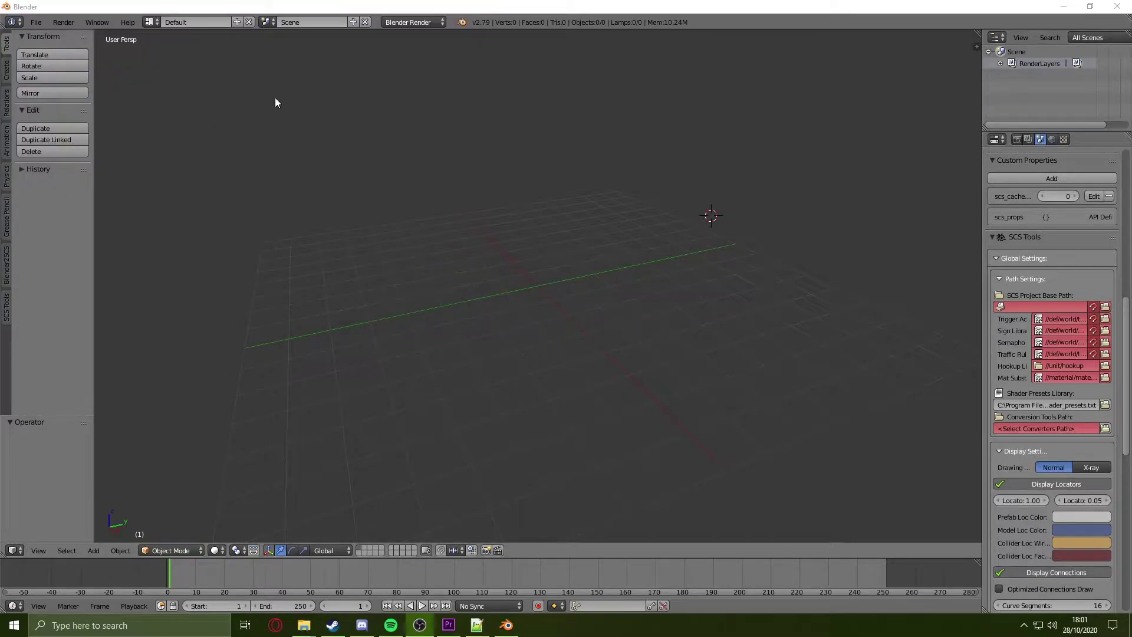
# Start an SCSoft ETS2 .pmd model import and set the SCS base path to D:\Blender SCS 2.79\Base.
pyautogui.click(36, 21)
pyautogui.moveTo(59, 248)
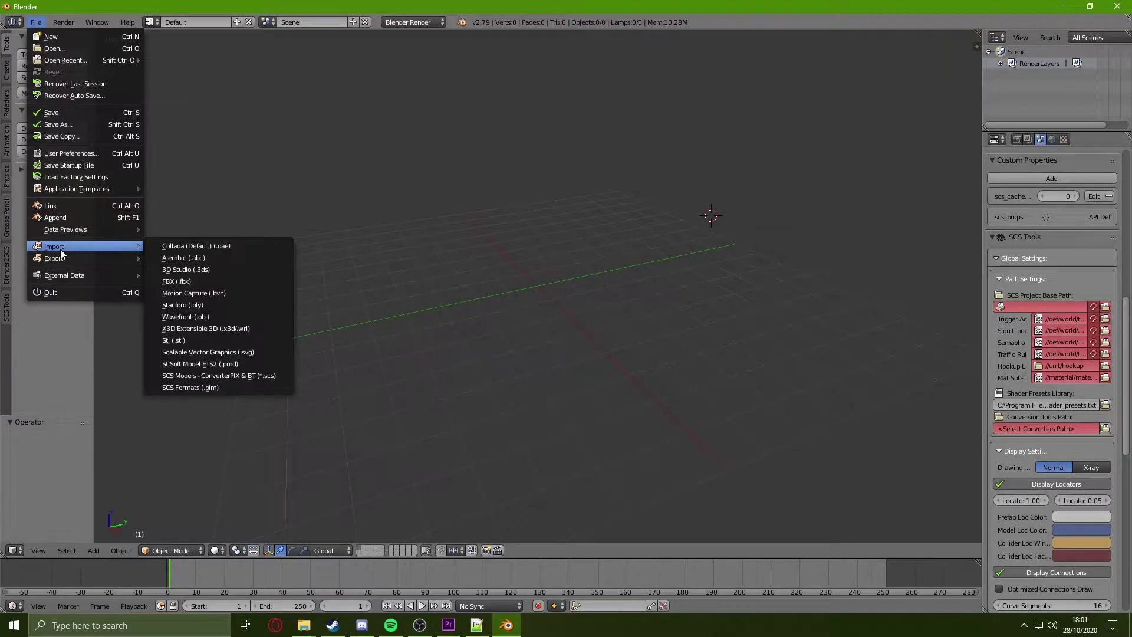
pyautogui.click(221, 364)
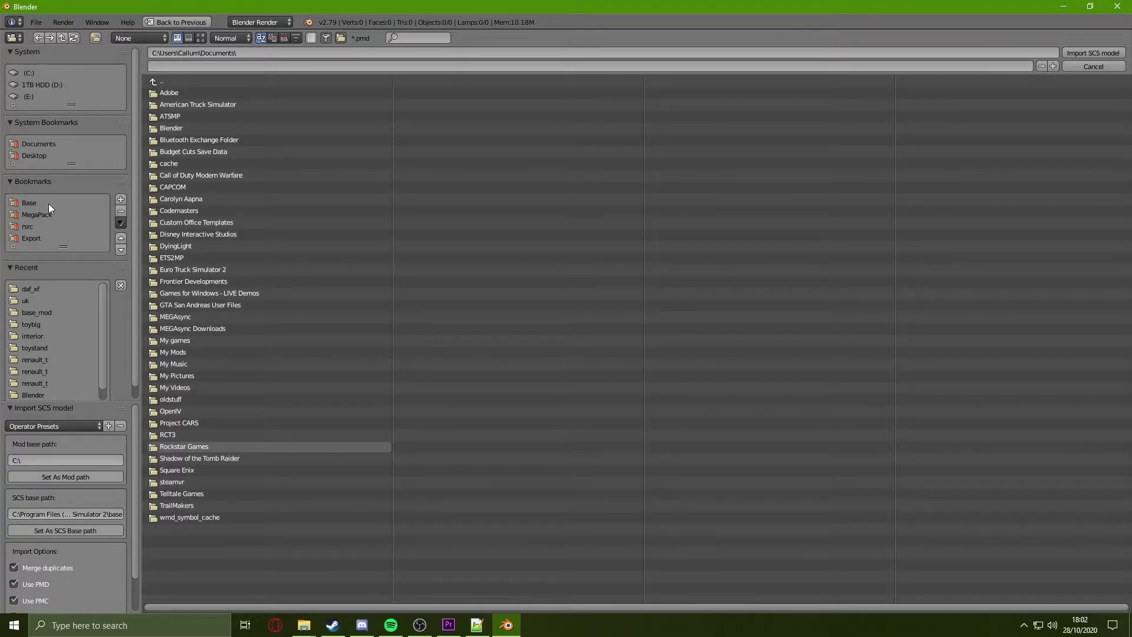
pyautogui.click(32, 204)
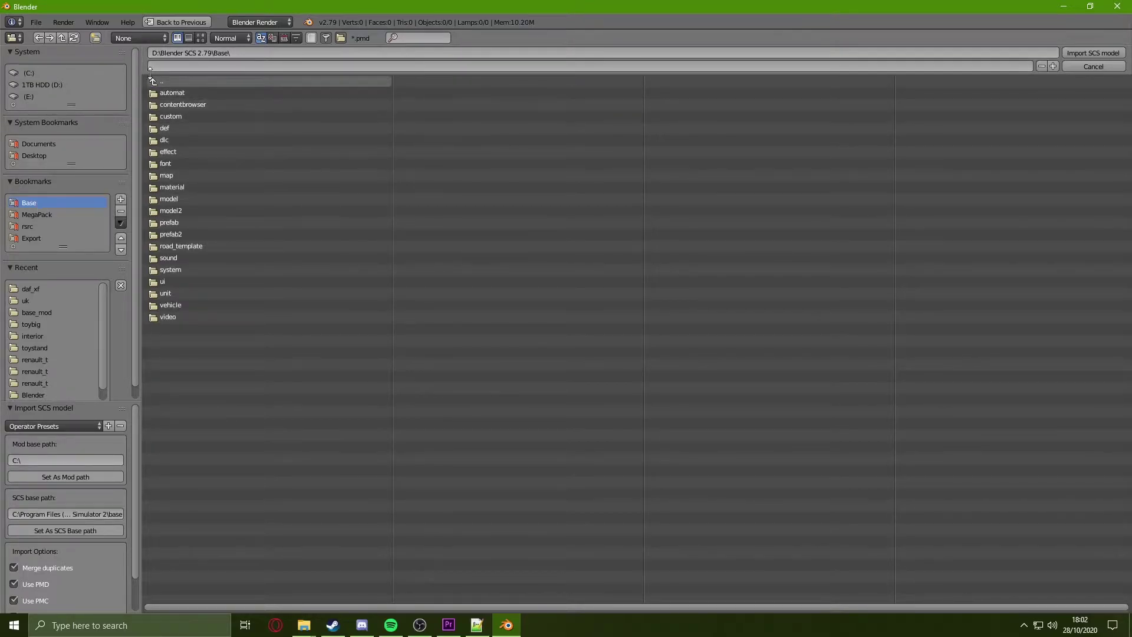
pyautogui.click(246, 316)
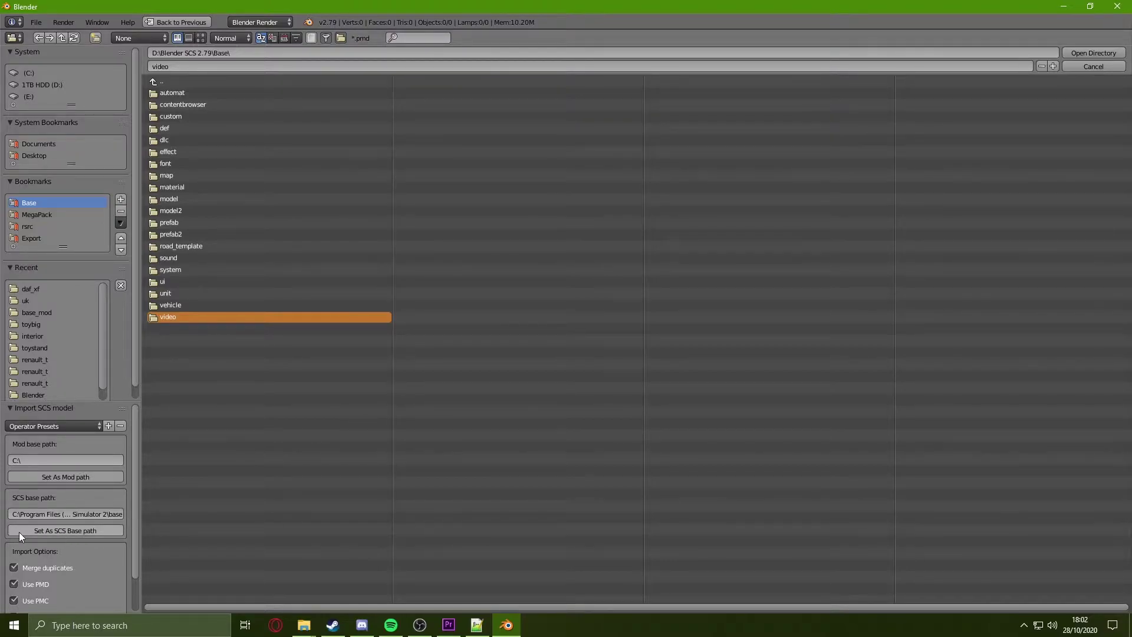
pyautogui.click(94, 530)
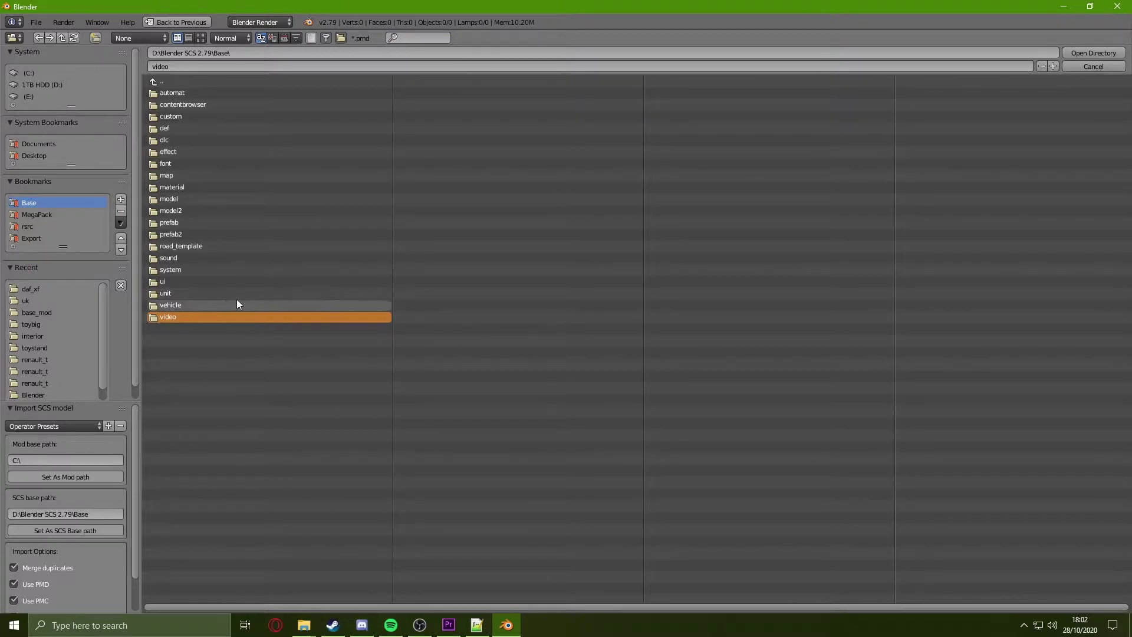
# Import model_uk.pmd from the vehicle\truck\daf_xf\interior\uk folder.
pyautogui.click(196, 304)
pyautogui.click(192, 148)
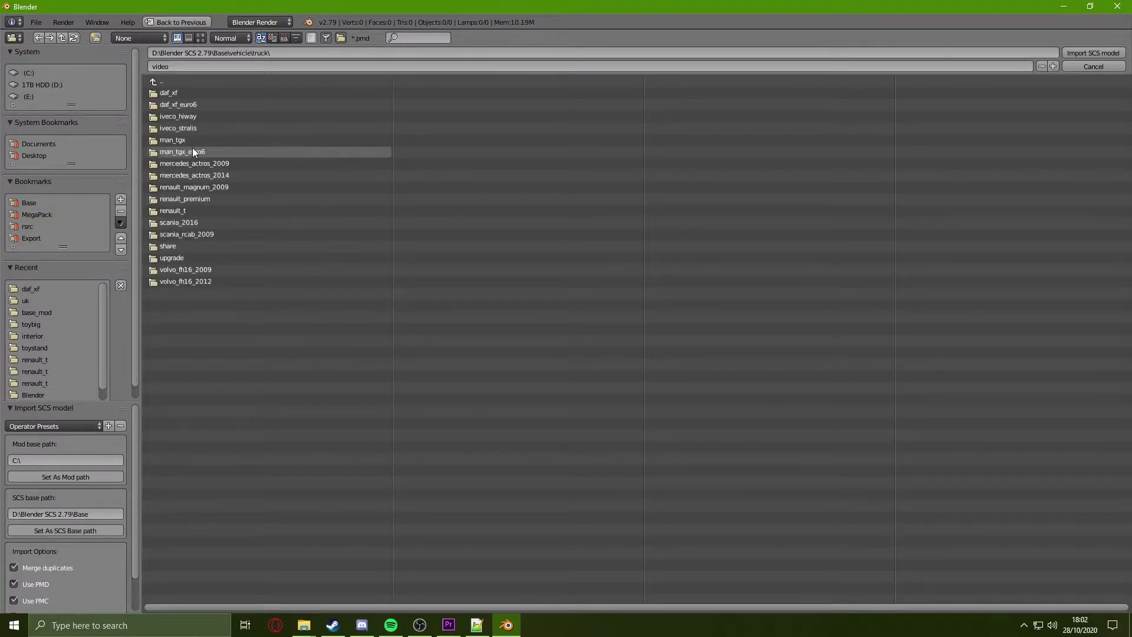
pyautogui.click(210, 95)
pyautogui.click(182, 94)
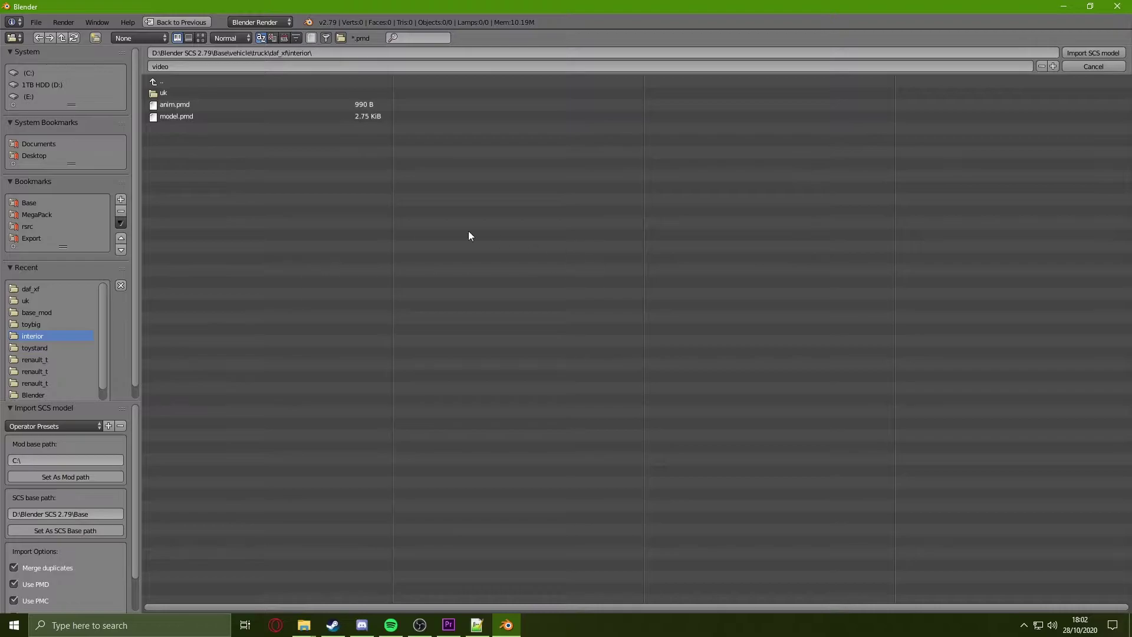
pyautogui.click(173, 94)
pyautogui.click(214, 106)
pyautogui.doubleClick(213, 106)
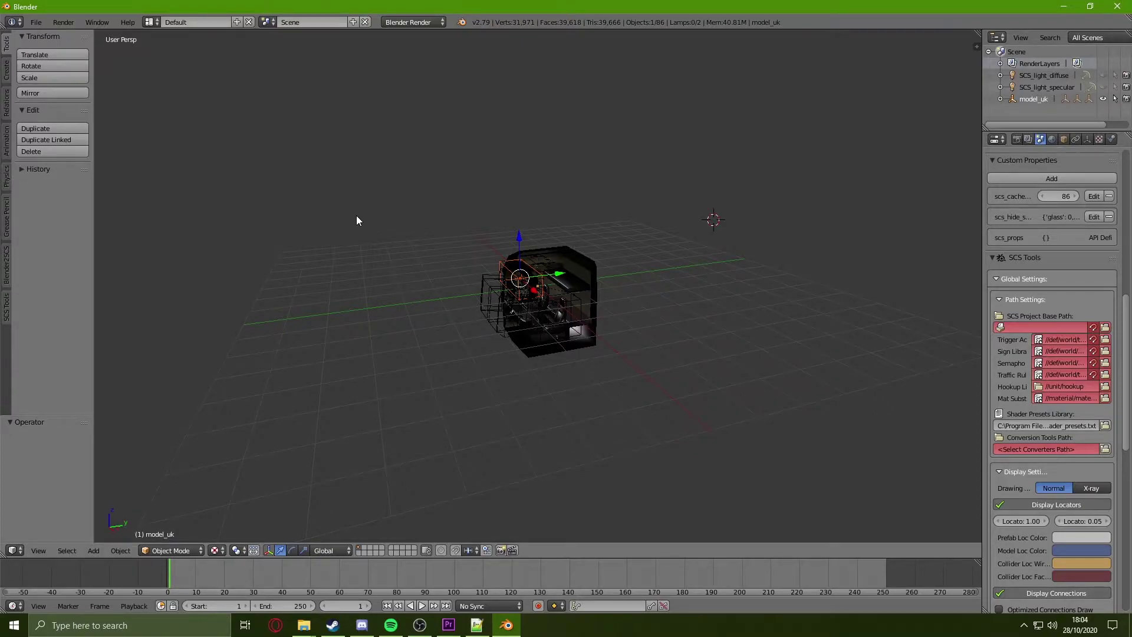
# Import the SCS model glass_set_1.dlc_toys.pmd from the vehicle\truck\upgrade\interior_set\daf_xf folder.
pyautogui.click(30, 24)
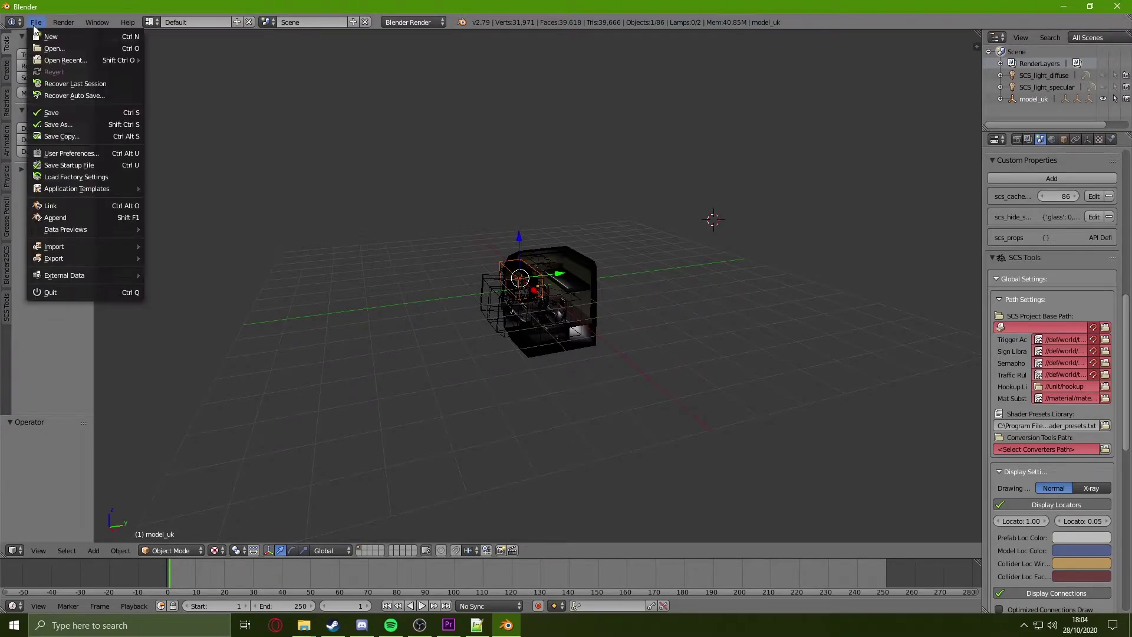
pyautogui.moveTo(61, 246)
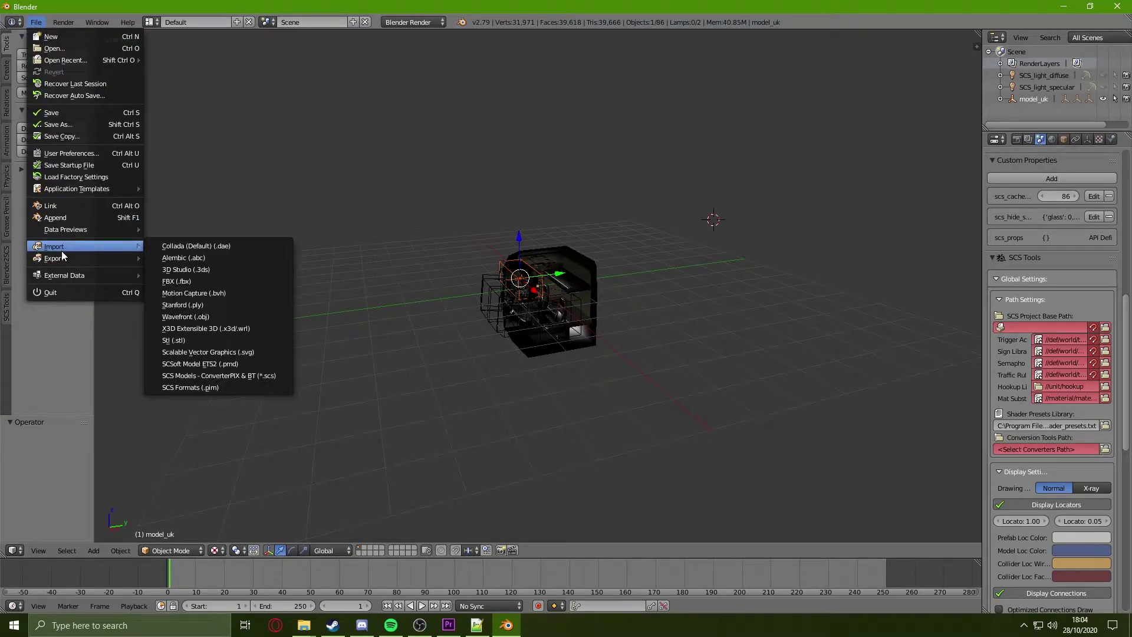
pyautogui.click(278, 363)
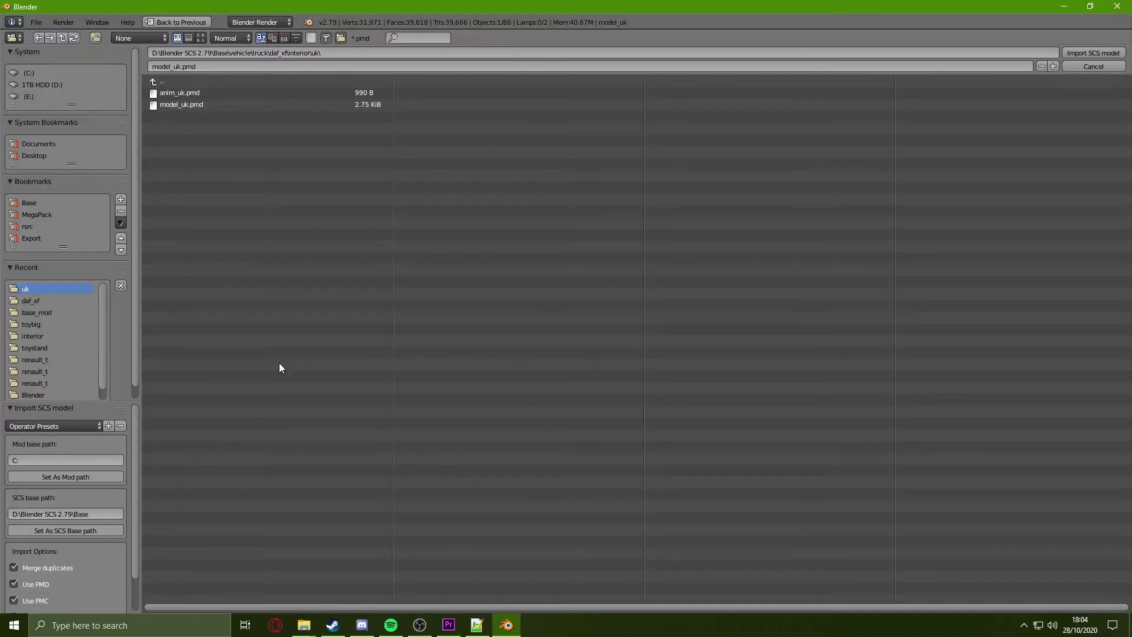
pyautogui.click(207, 78)
pyautogui.click(207, 78)
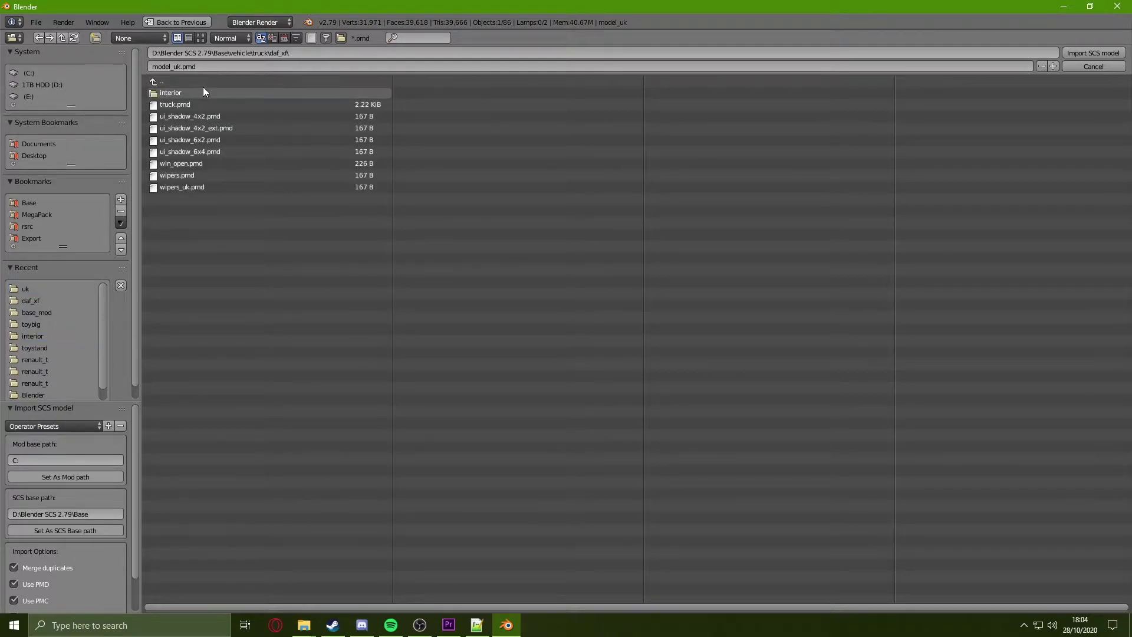
pyautogui.click(203, 83)
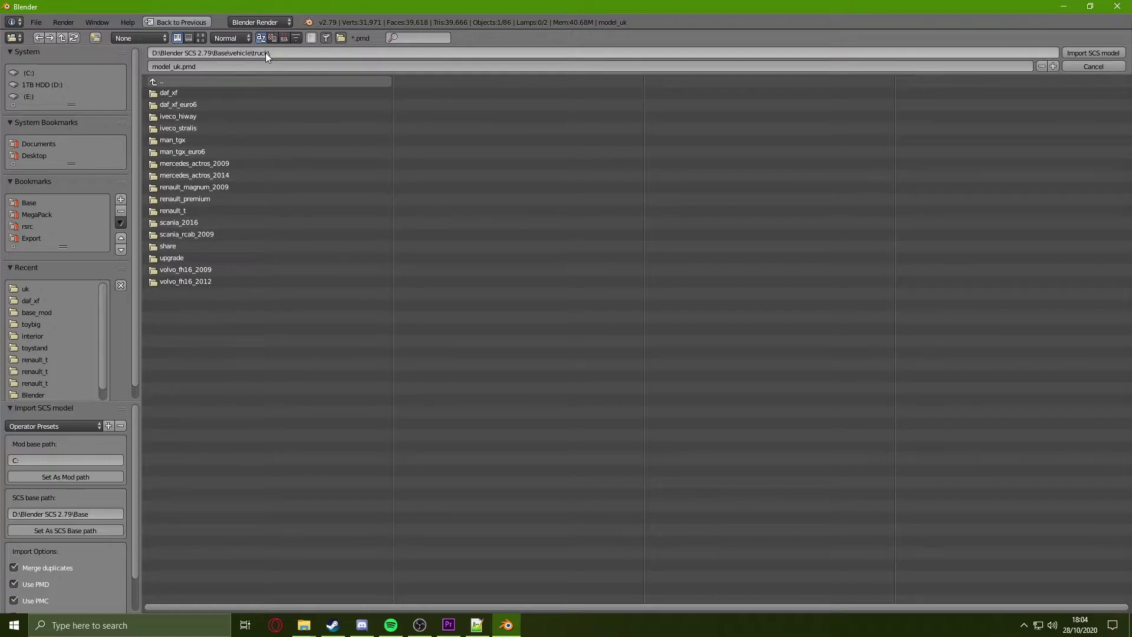
pyautogui.click(167, 259)
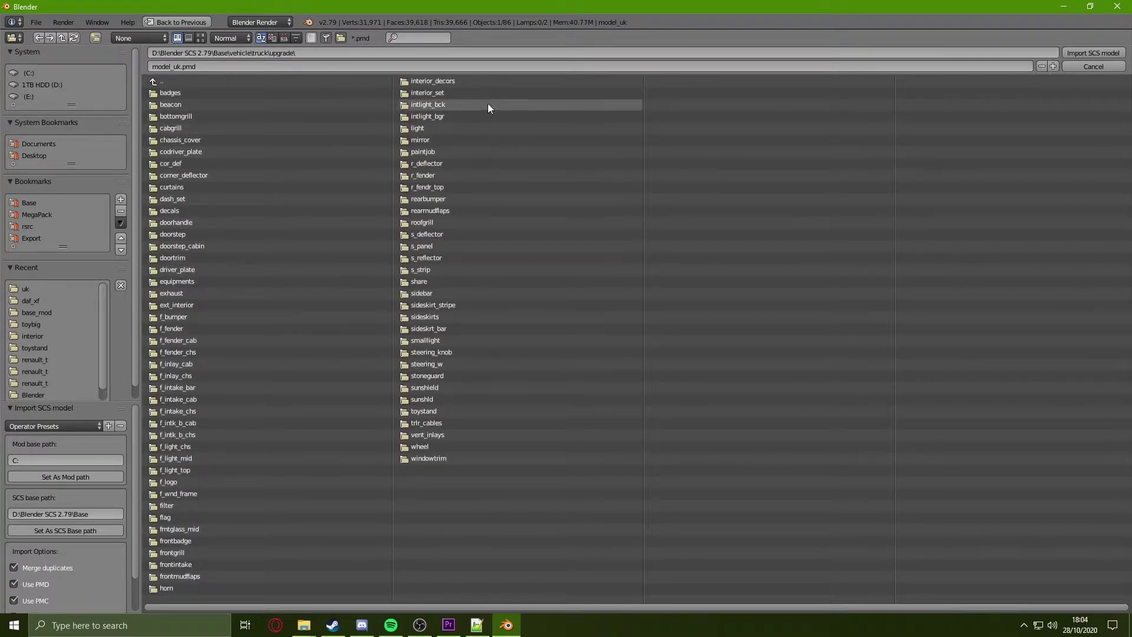
pyautogui.click(429, 93)
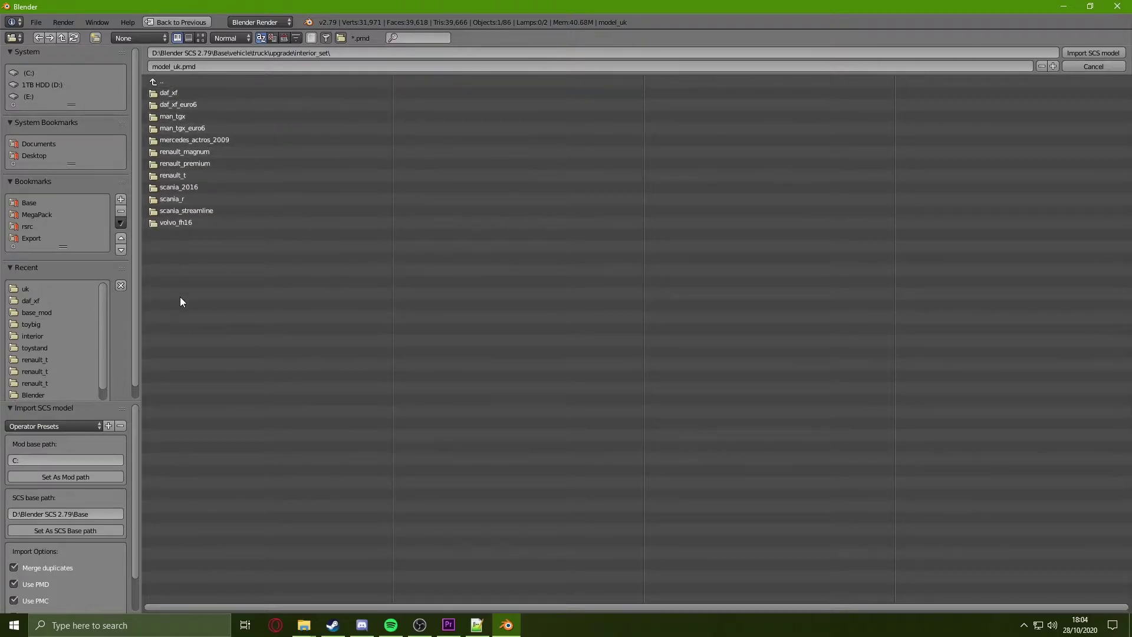
pyautogui.click(190, 92)
pyautogui.click(167, 104)
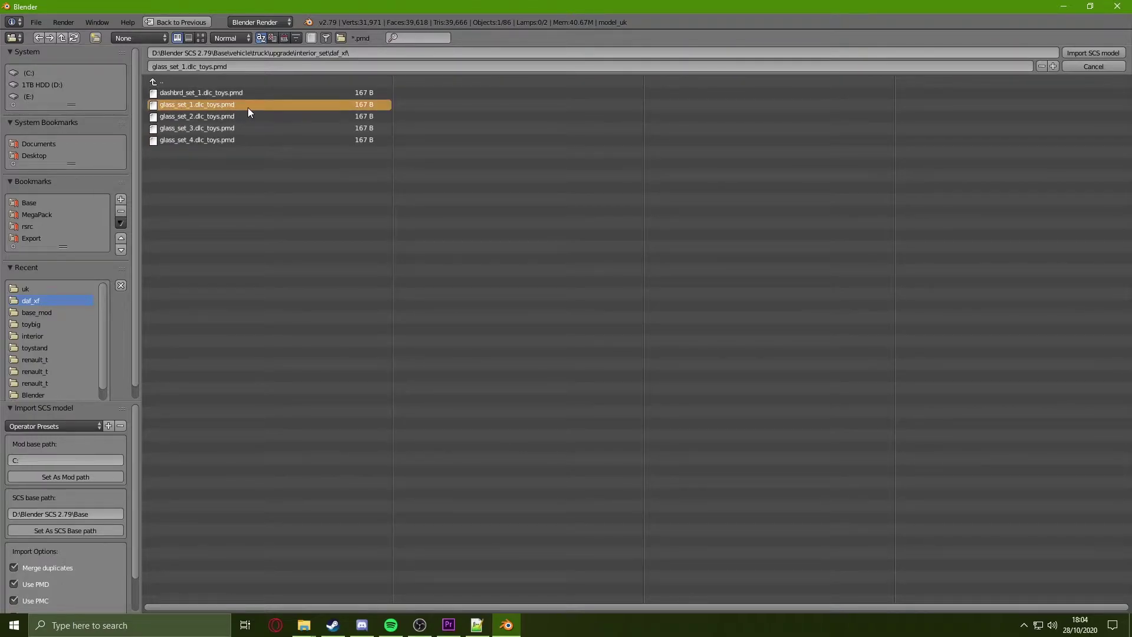
pyautogui.doubleClick(352, 107)
# Enlarge the scene outliner and expand glass_set_1.dlc_toys down to the contents of its DEFAULTPART.
pyautogui.scroll(10, 725, 354)
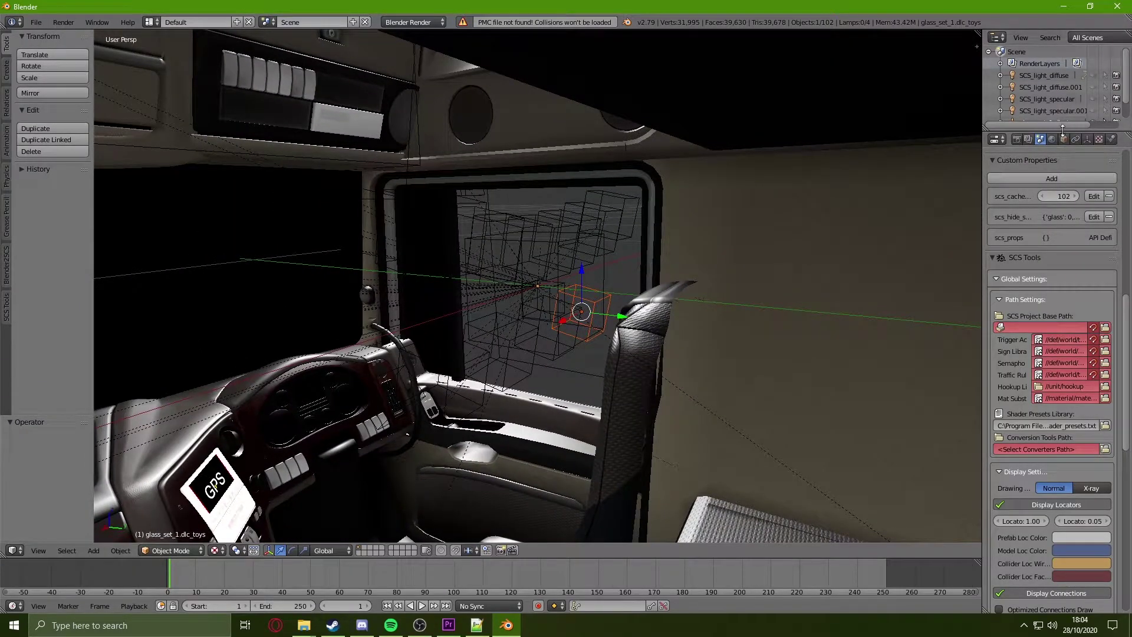
pyautogui.moveTo(1002, 132); pyautogui.dragTo(1002, 403)
pyautogui.click(1000, 122)
pyautogui.click(1012, 134)
# Parent Model0.020 and SLOT_1[] of glass_set_1.dlc_toys to the SET_GLASS[] locator under model_uk's DEFAULTPART.001, using the Object parenting type.
pyautogui.click(1058, 146)
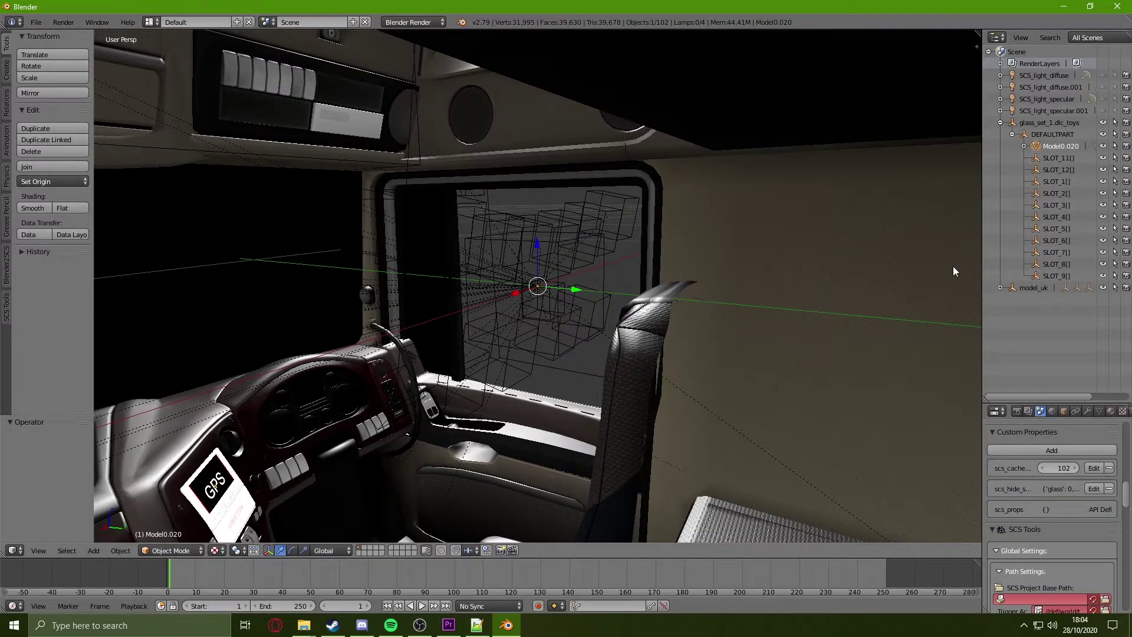
pyautogui.click(1041, 182)
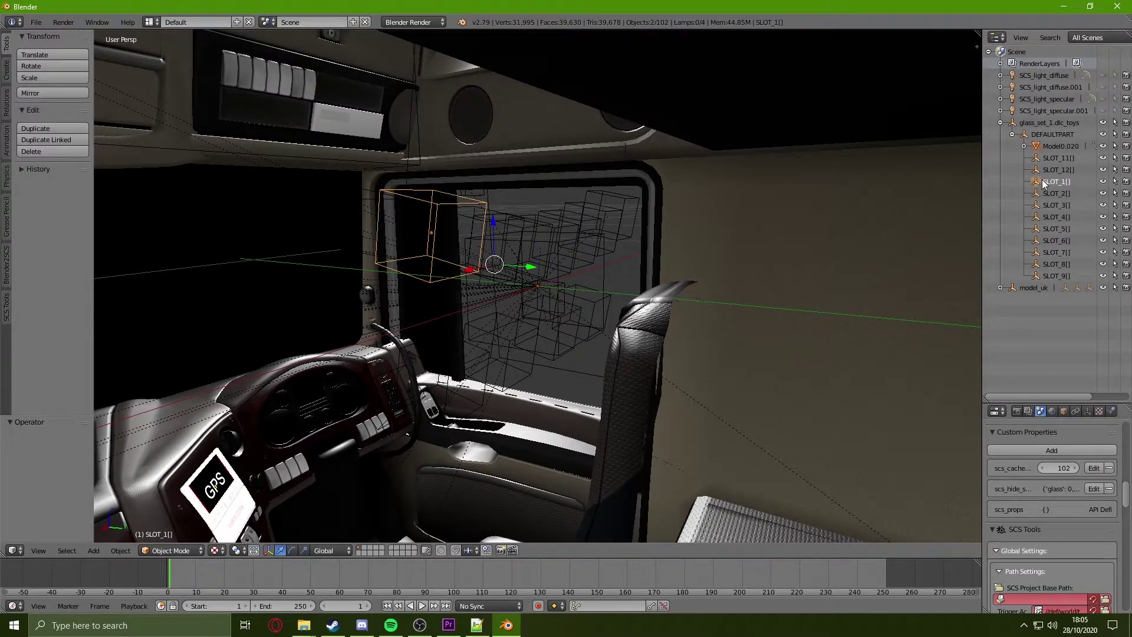
pyautogui.click(1000, 288)
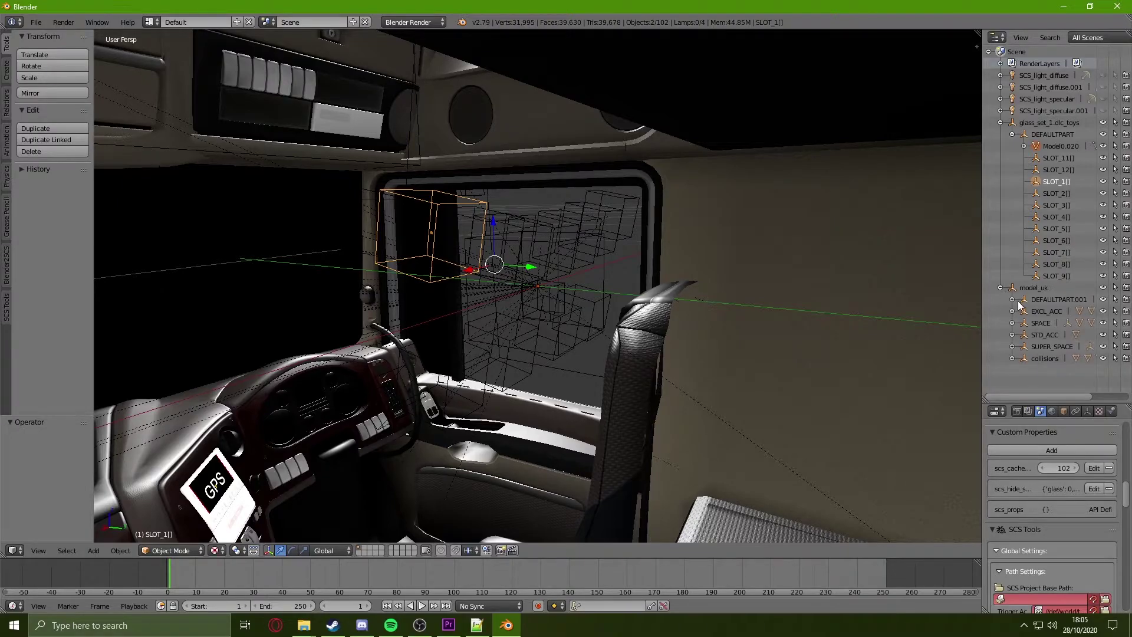
pyautogui.click(1012, 300)
pyautogui.scroll(-15, 1045, 321)
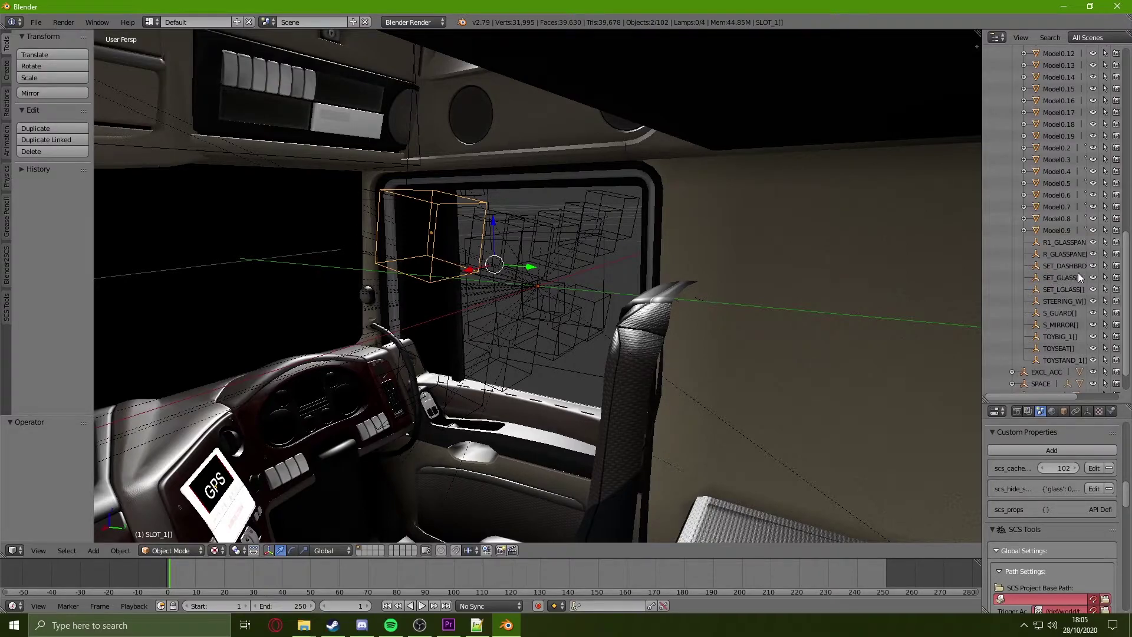
pyautogui.click(1056, 277)
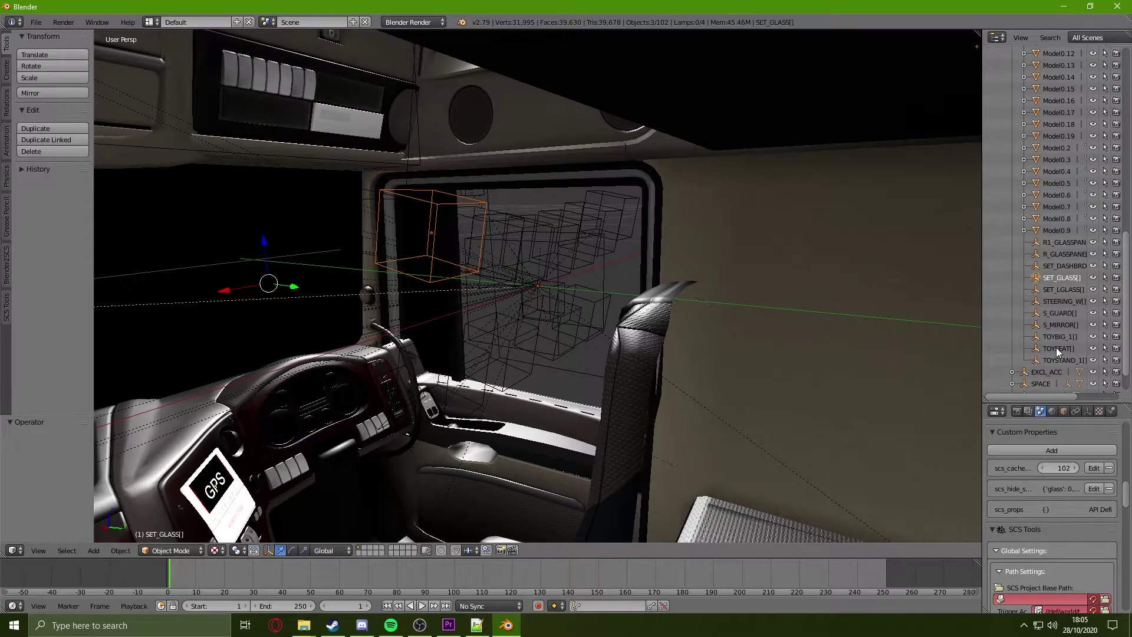
pyautogui.click(1058, 277)
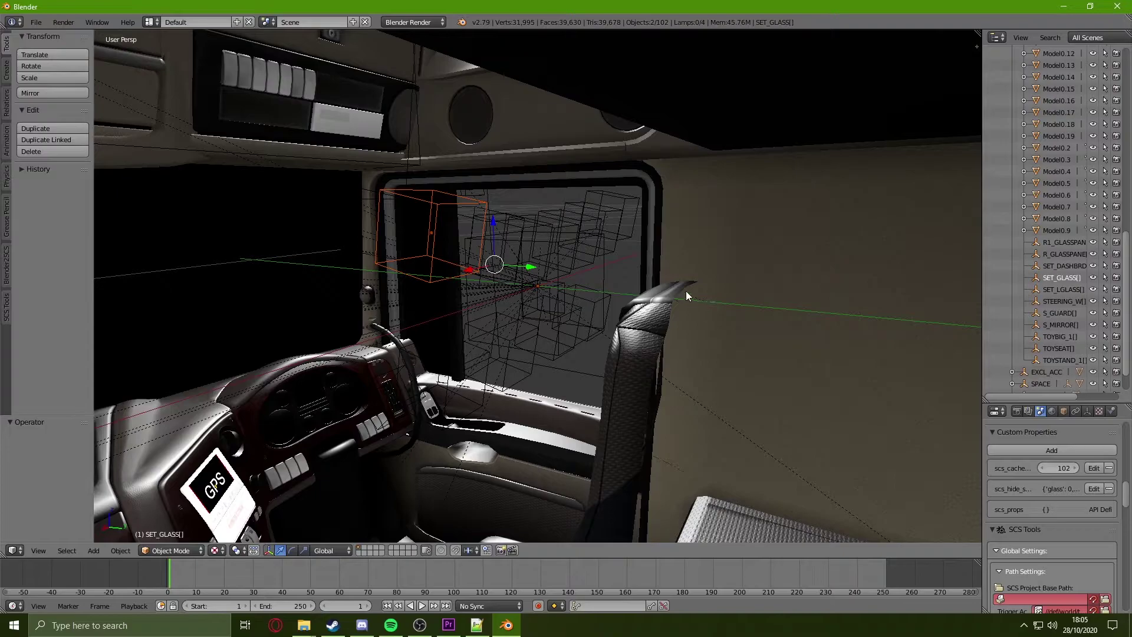
pyautogui.hotkey('ctrl', 'p')
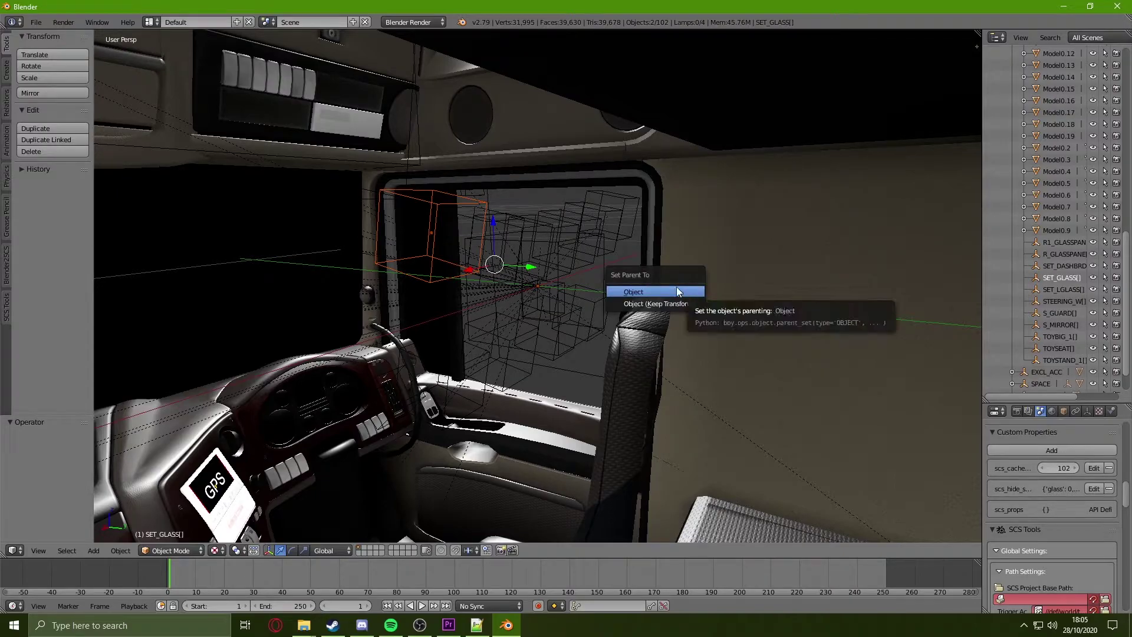
pyautogui.hotkey('ctrl', 'p')
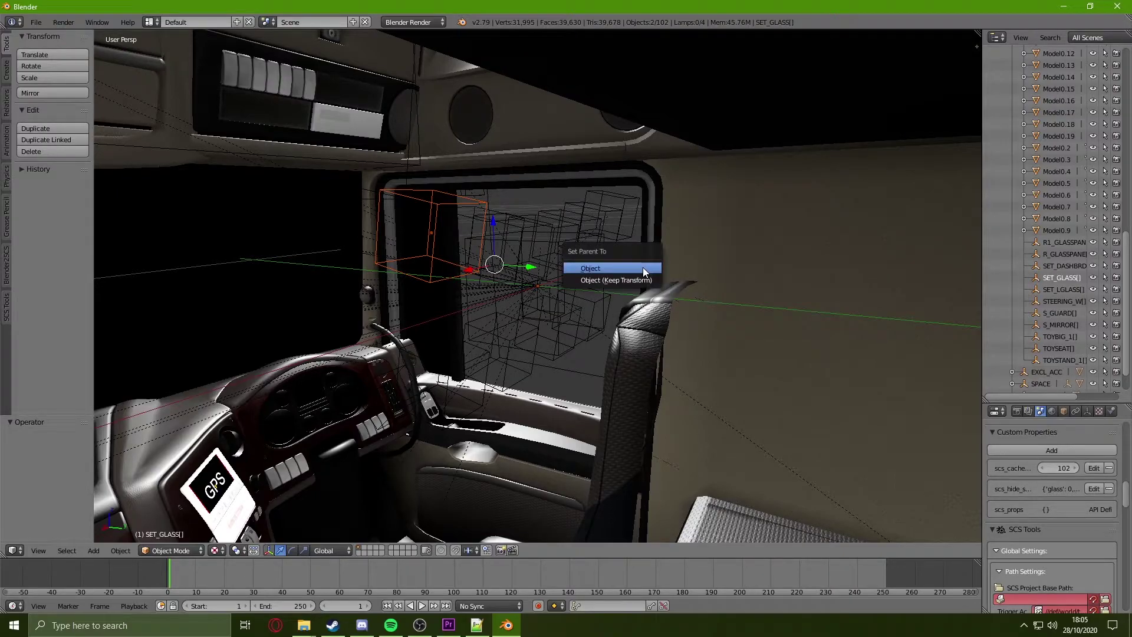
pyautogui.click(606, 267)
# Apply the parent transform to the model and SLOT_1[] under SET_GLASS[], and check their placement at the windscreen.
pyautogui.click(1025, 254)
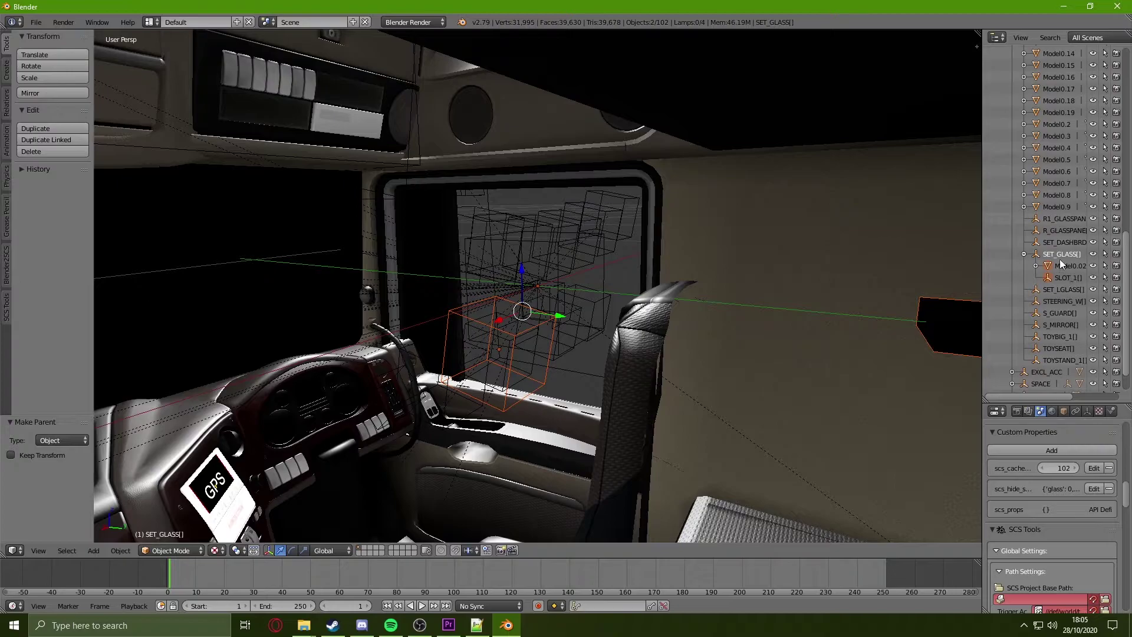
pyautogui.scroll(-2, 1059, 259)
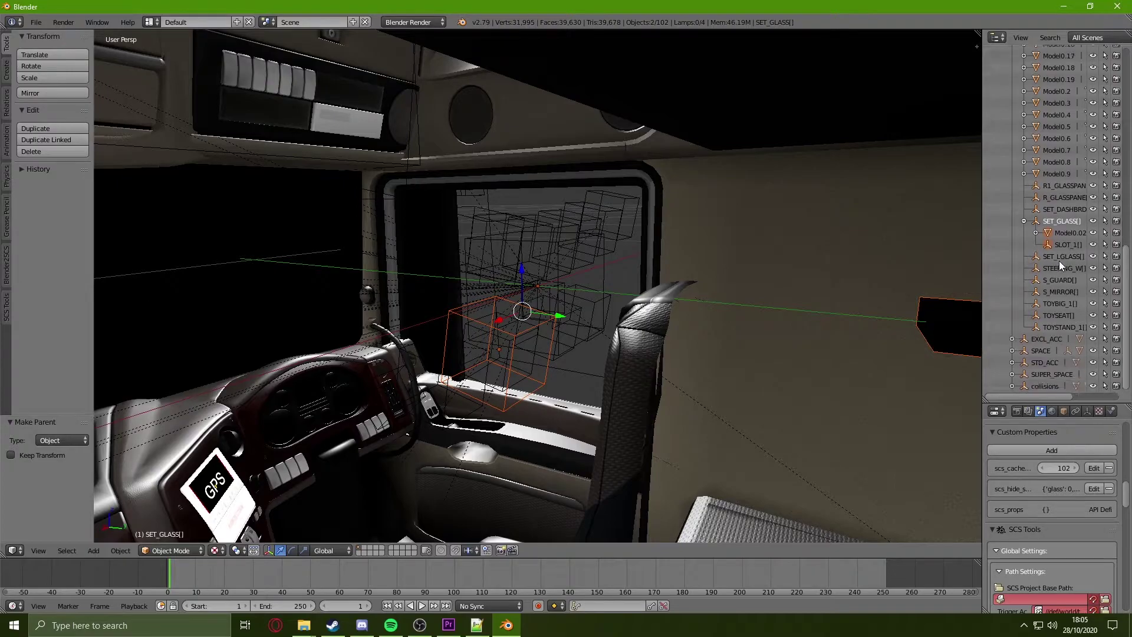
pyautogui.click(1063, 412)
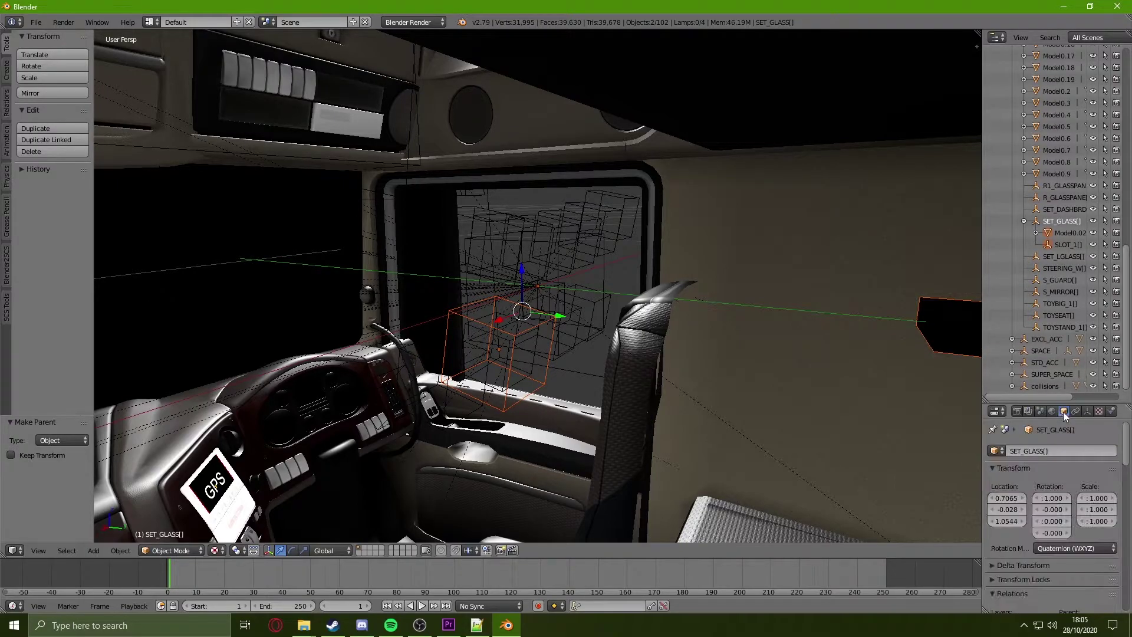
pyautogui.scroll(-10, 1071, 471)
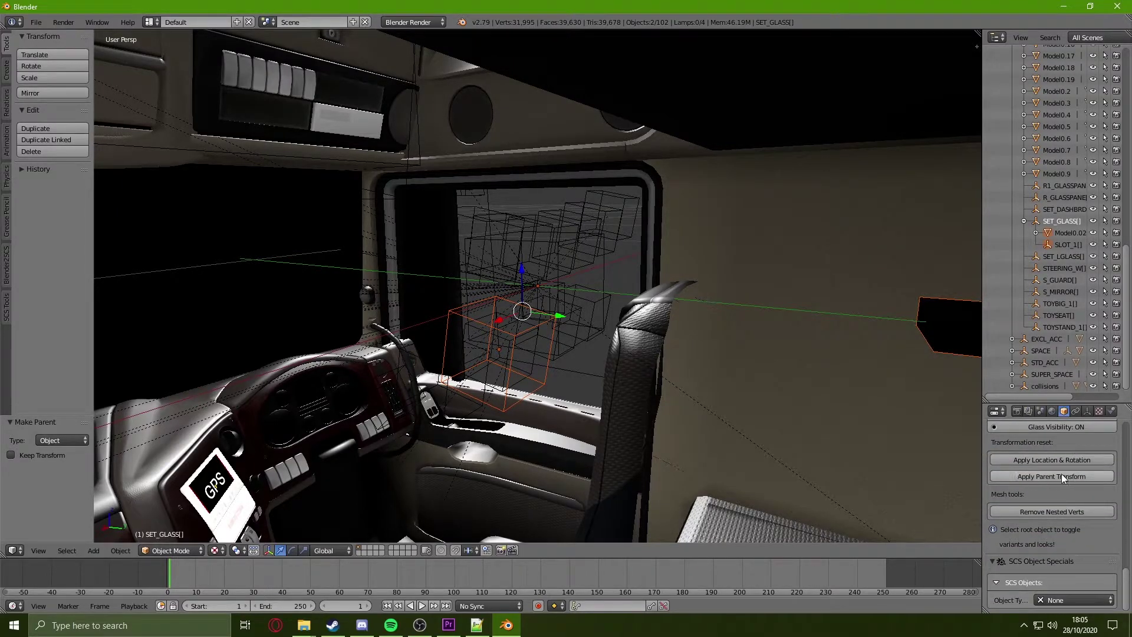
pyautogui.click(1053, 477)
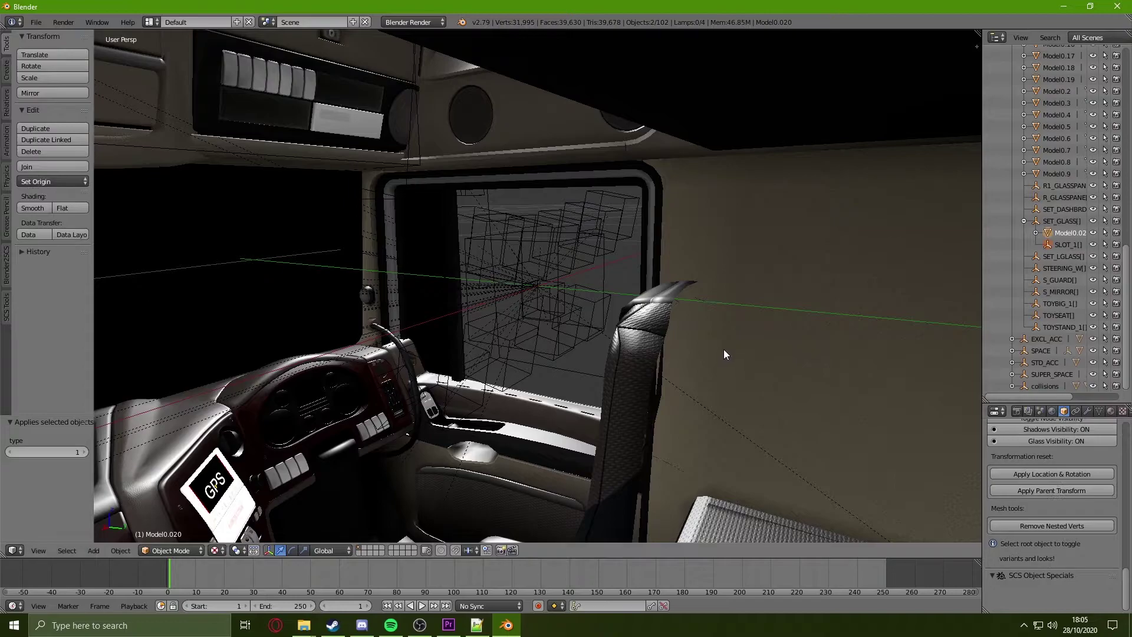
pyautogui.moveTo(721, 352); pyautogui.dragTo(649, 335, button='middle')
pyautogui.hotkey('shift', 'f')
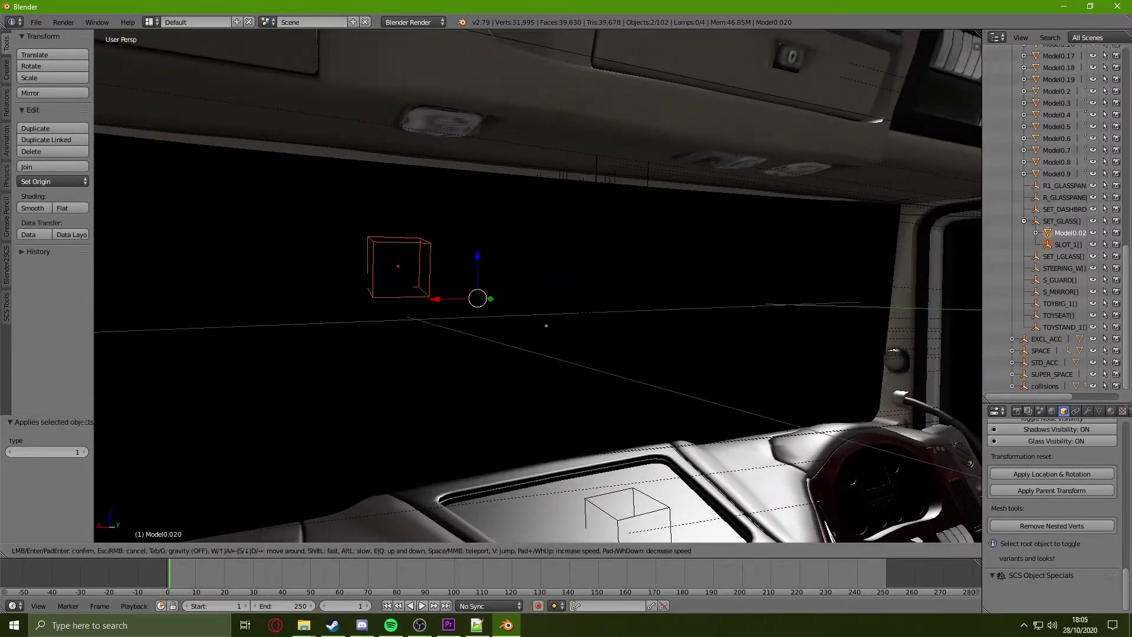
pyautogui.click(318, 207)
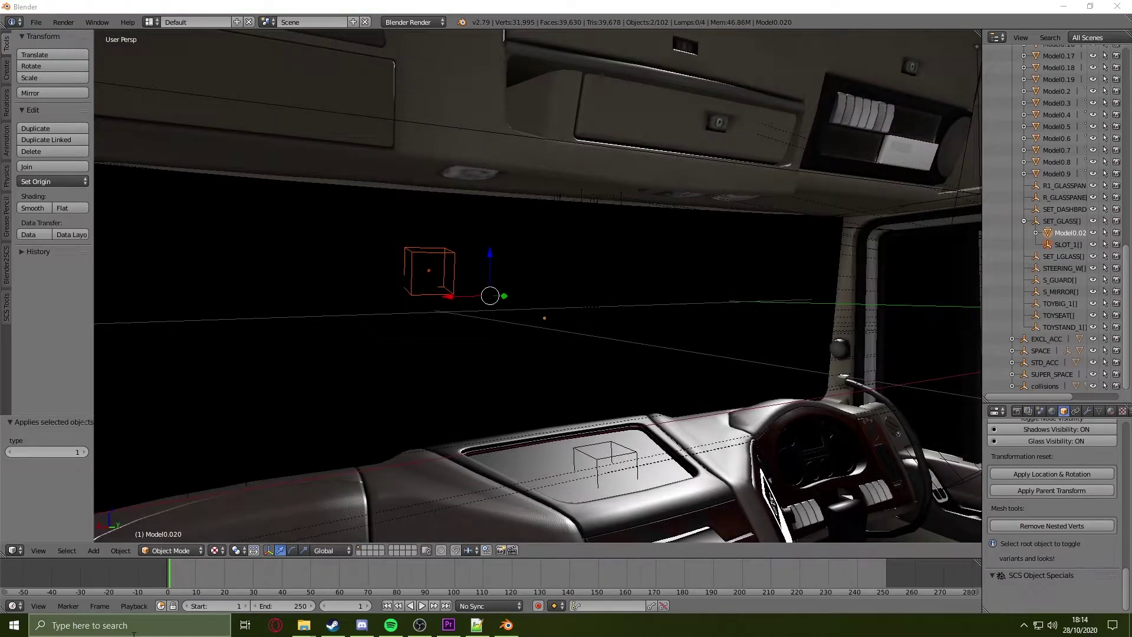
# Launch a second Blender instance and start an SCSoft Model ETS2 (.pmd) import.
pyautogui.press('super')
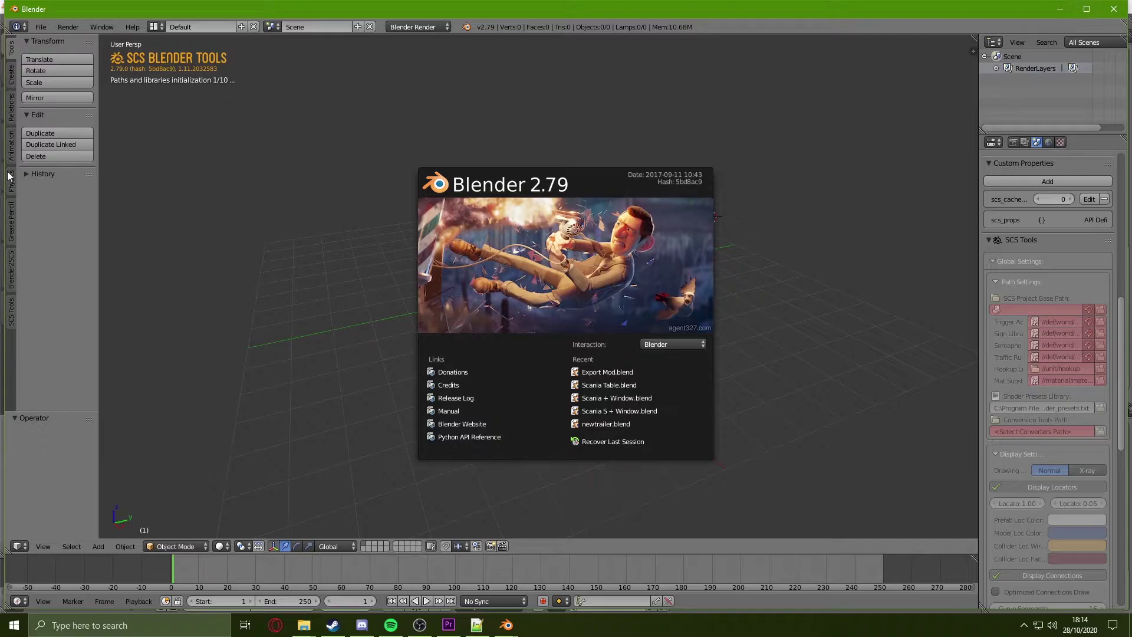
pyautogui.click(38, 20)
pyautogui.click(37, 20)
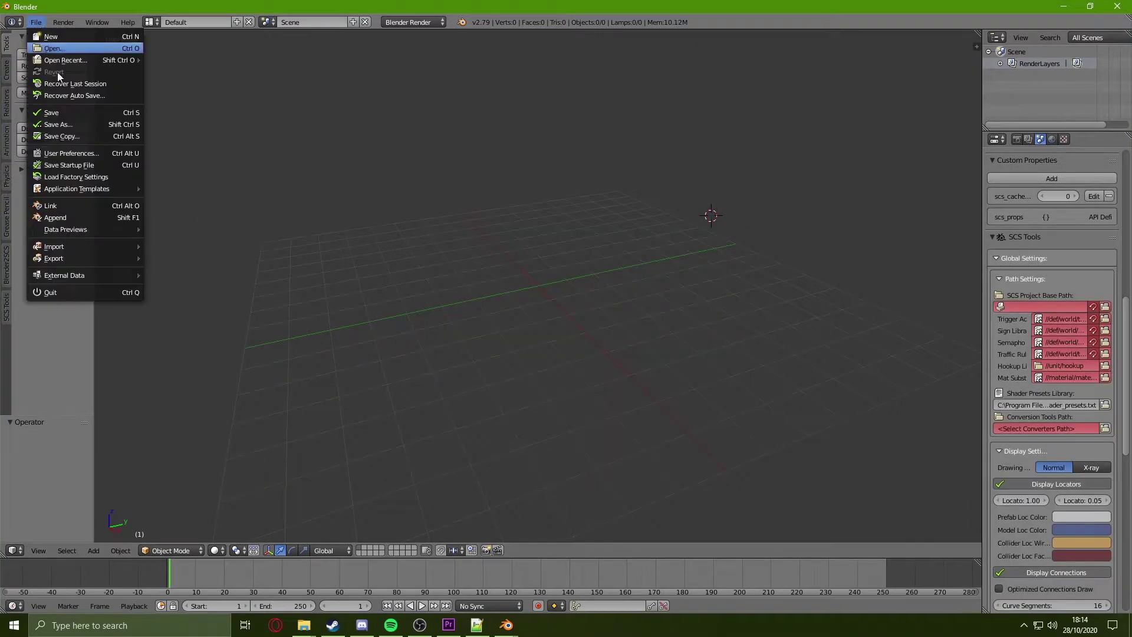
pyautogui.moveTo(93, 241)
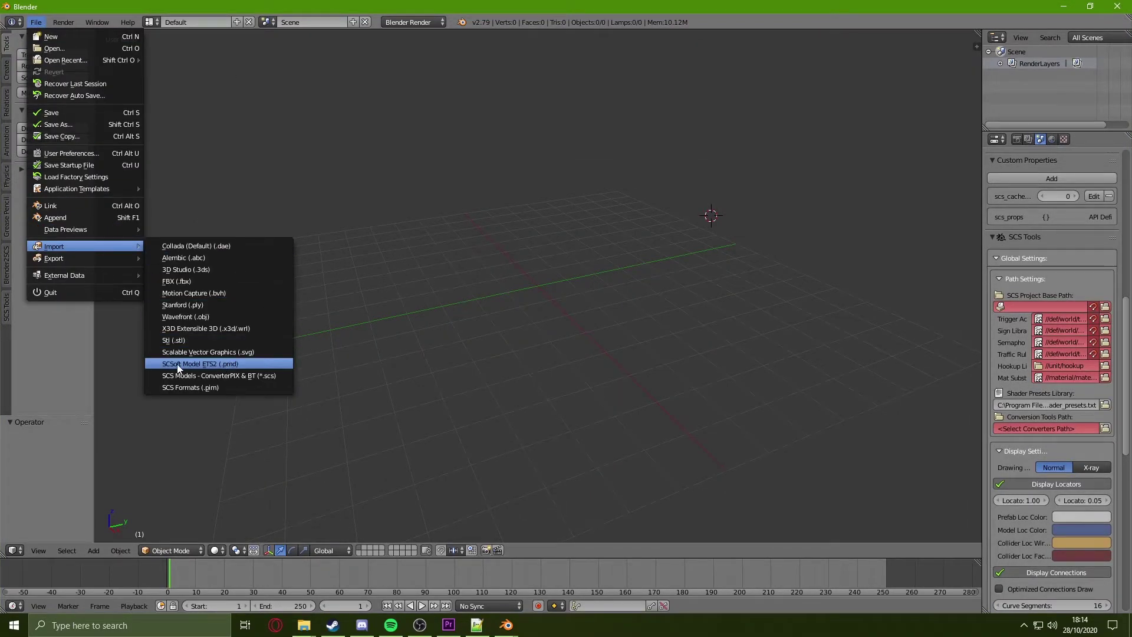
pyautogui.click(219, 364)
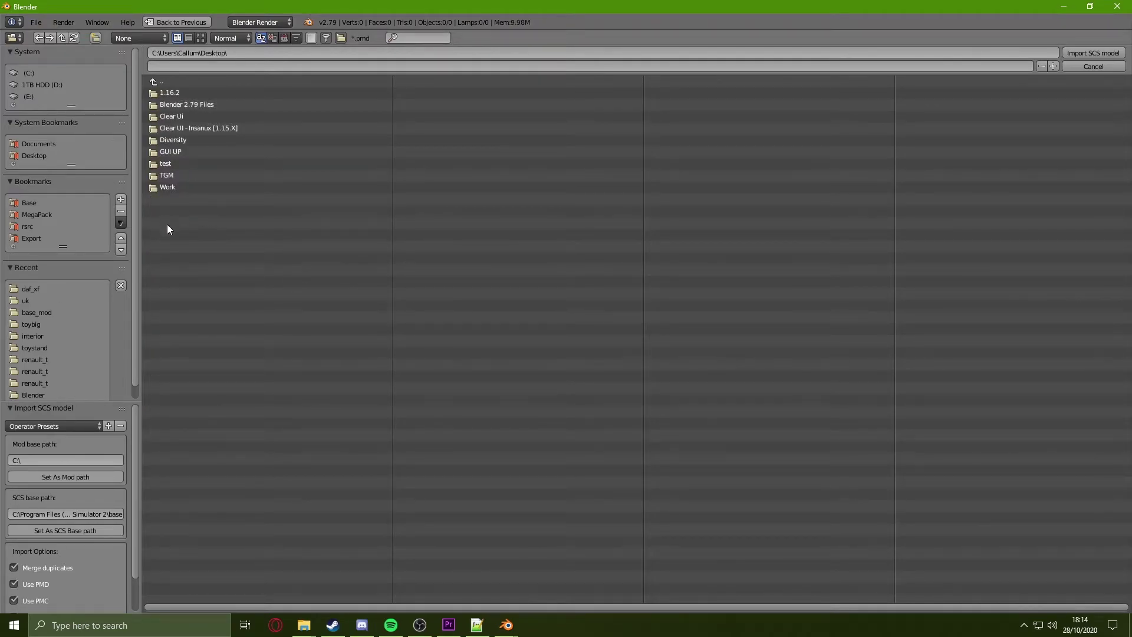
# Set the Convert To PMD\rsrc folder inside Blender 2.79 Files as the SCS base path for the import.
pyautogui.click(204, 106)
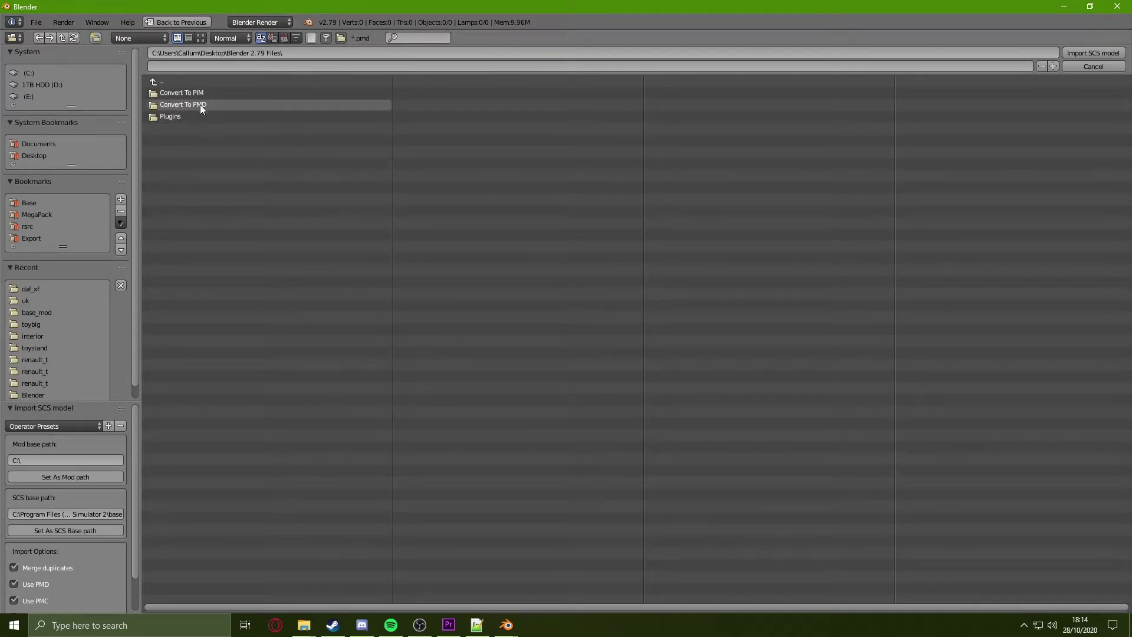
pyautogui.click(219, 107)
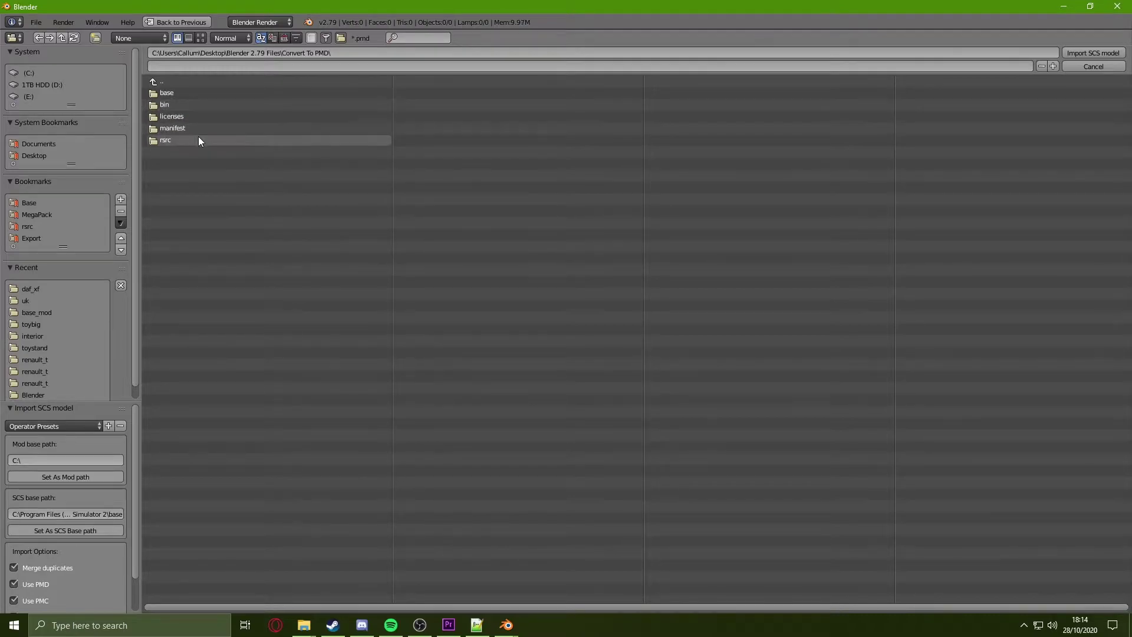
pyautogui.click(157, 140)
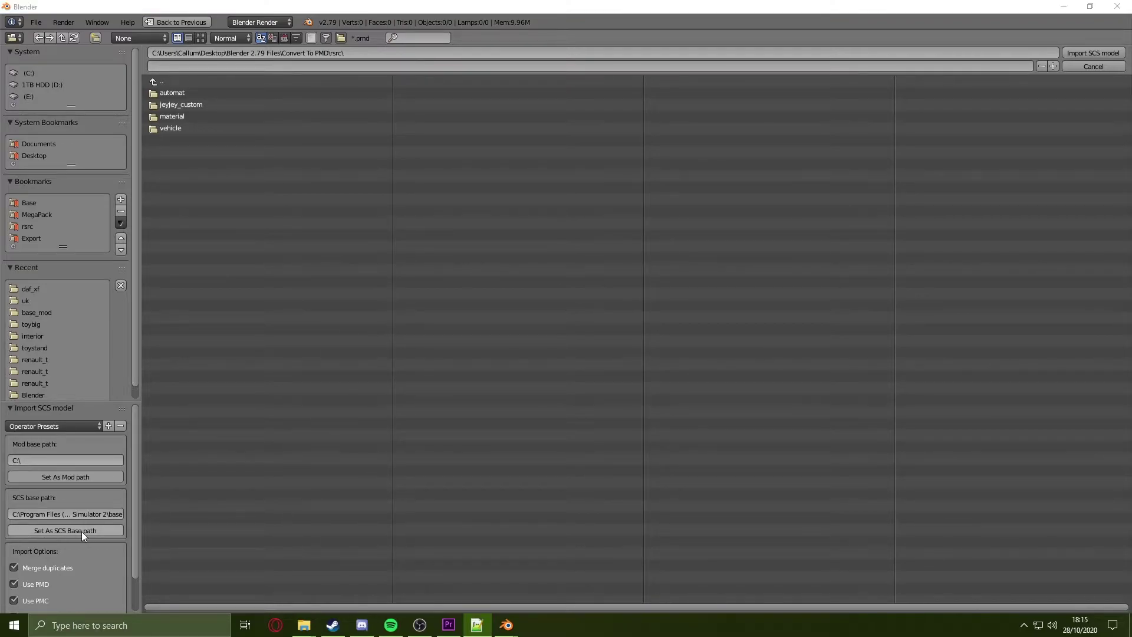
pyautogui.click(47, 529)
# Switch to Notepad++ and look up the interior_model path in beer.dlc_toys.sii.
pyautogui.hotkey('alt', 'Tab')
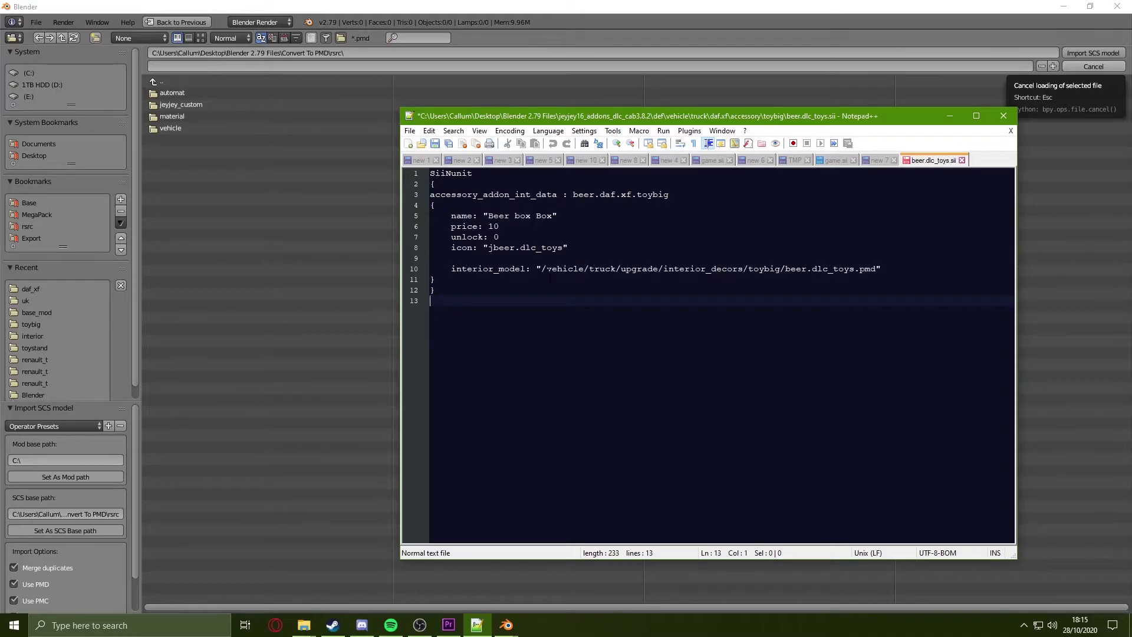
pyautogui.moveTo(547, 270); pyautogui.dragTo(785, 271)
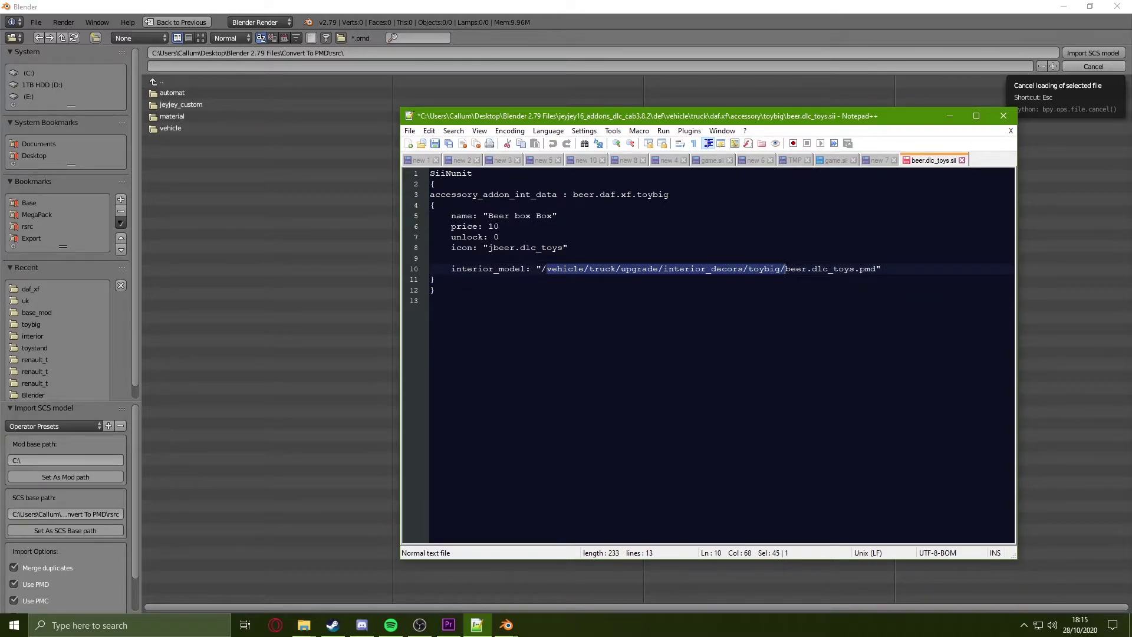
pyautogui.click(446, 258)
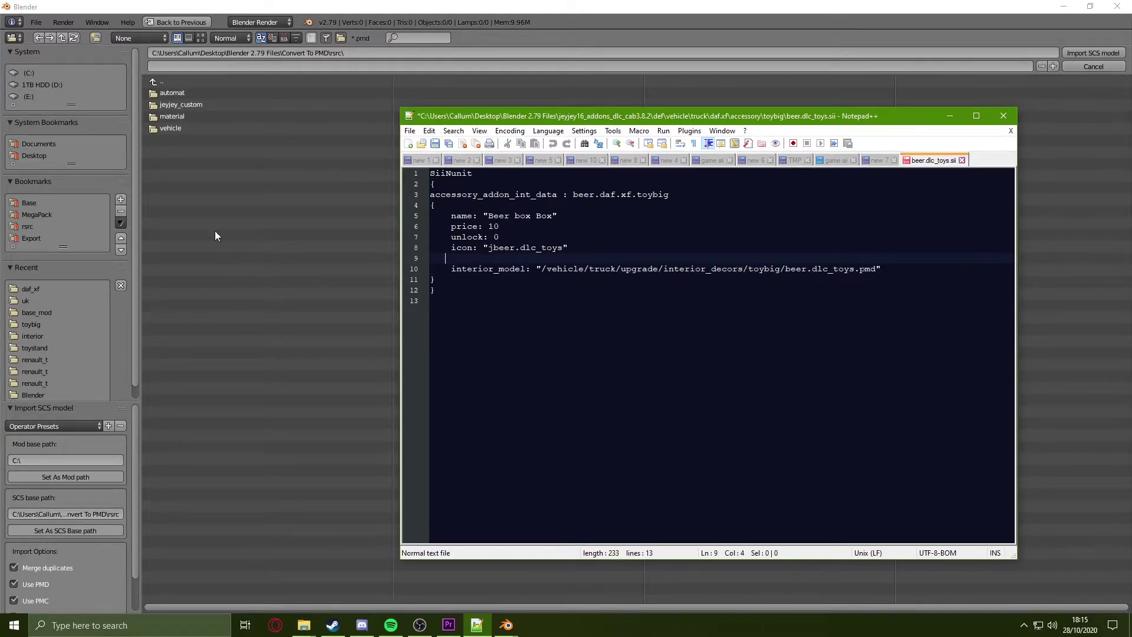
# In Blender, import beer.dlc_toys.pmd from the vehicle\truck\upgrade\interior_decors\toybig folder.
pyautogui.click(225, 125)
pyautogui.click(204, 94)
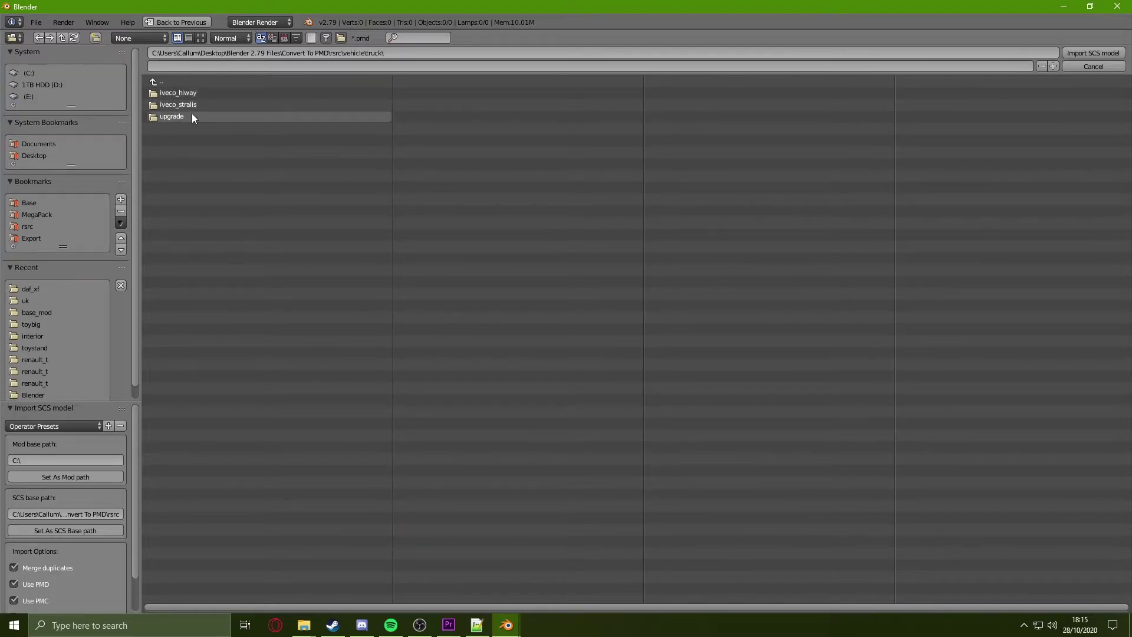
pyautogui.click(198, 116)
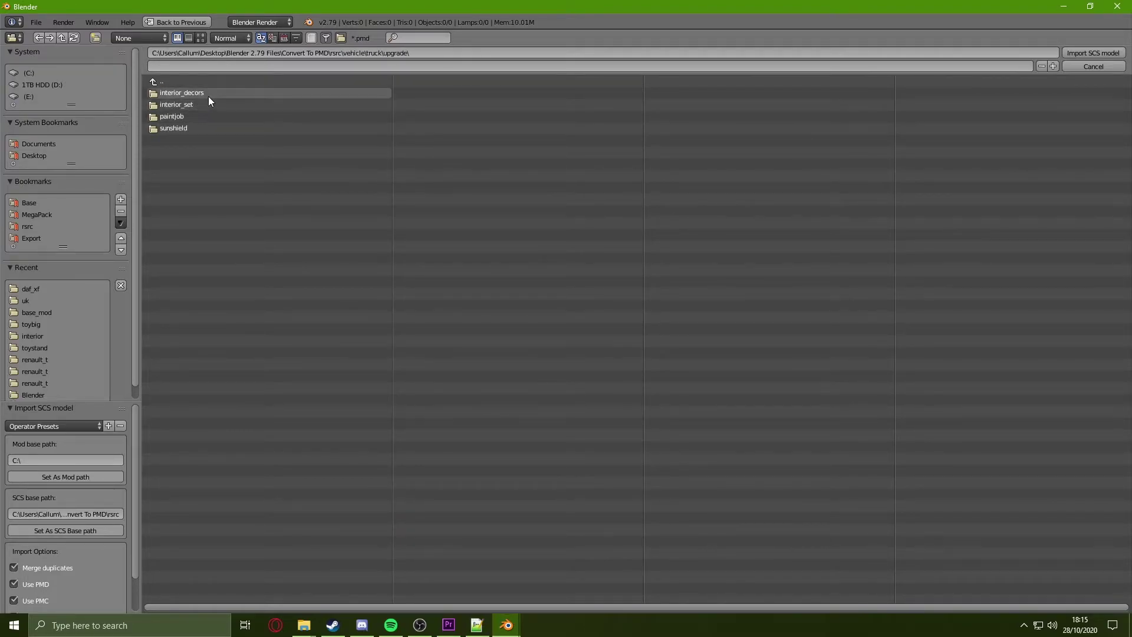
pyautogui.click(208, 97)
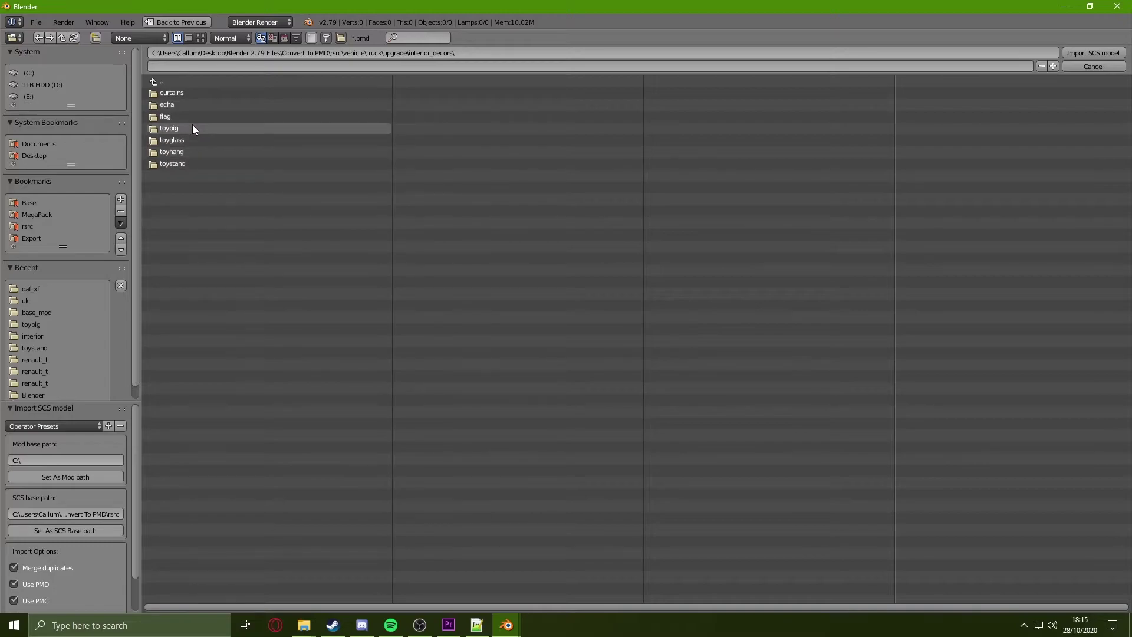
pyautogui.click(193, 129)
pyautogui.doubleClick(202, 105)
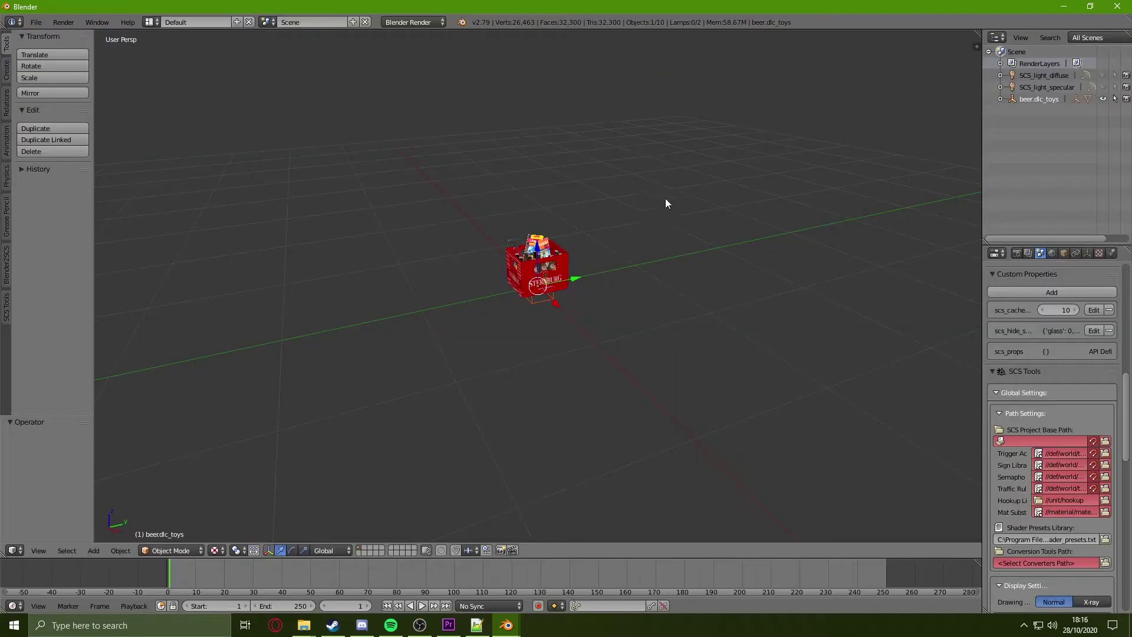
# Expand beer.dlc_toys and its DEFAULTPART, and copy the meshes Model0.0 through Model0.5.
pyautogui.click(1000, 99)
pyautogui.click(1012, 111)
pyautogui.click(1053, 122)
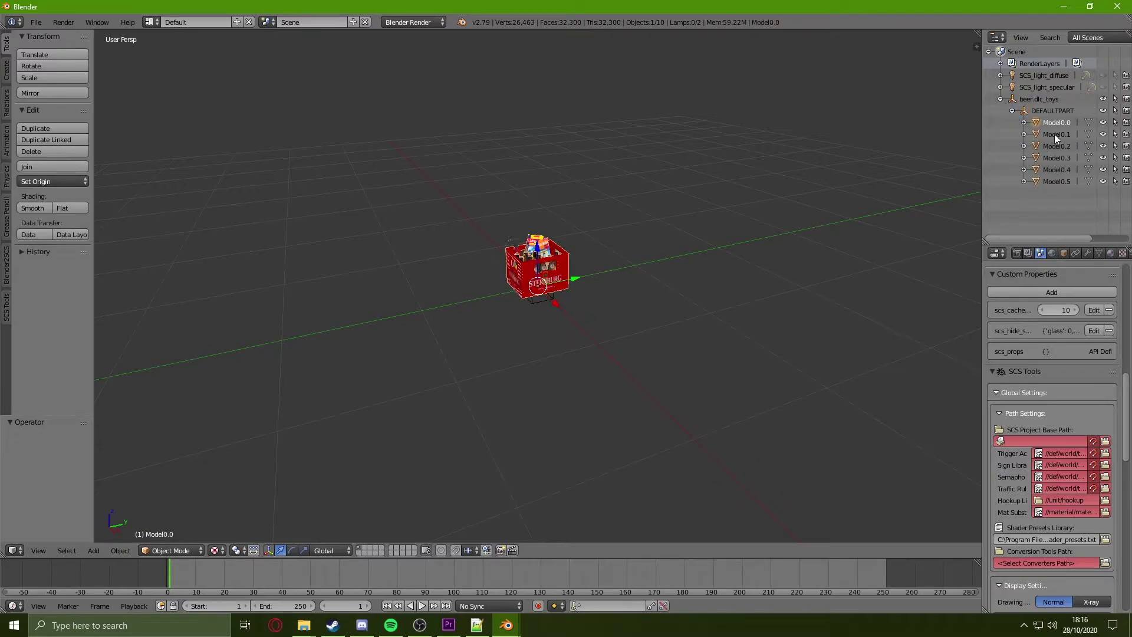
pyautogui.keyDown('ctrl'); pyautogui.click(1054, 134); pyautogui.keyUp('ctrl')
pyautogui.keyDown('ctrl'); pyautogui.click(1062, 146); pyautogui.keyUp('ctrl')
pyautogui.keyDown('ctrl'); pyautogui.click(1063, 159); pyautogui.keyUp('ctrl')
pyautogui.keyDown('ctrl'); pyautogui.click(1062, 170); pyautogui.keyUp('ctrl')
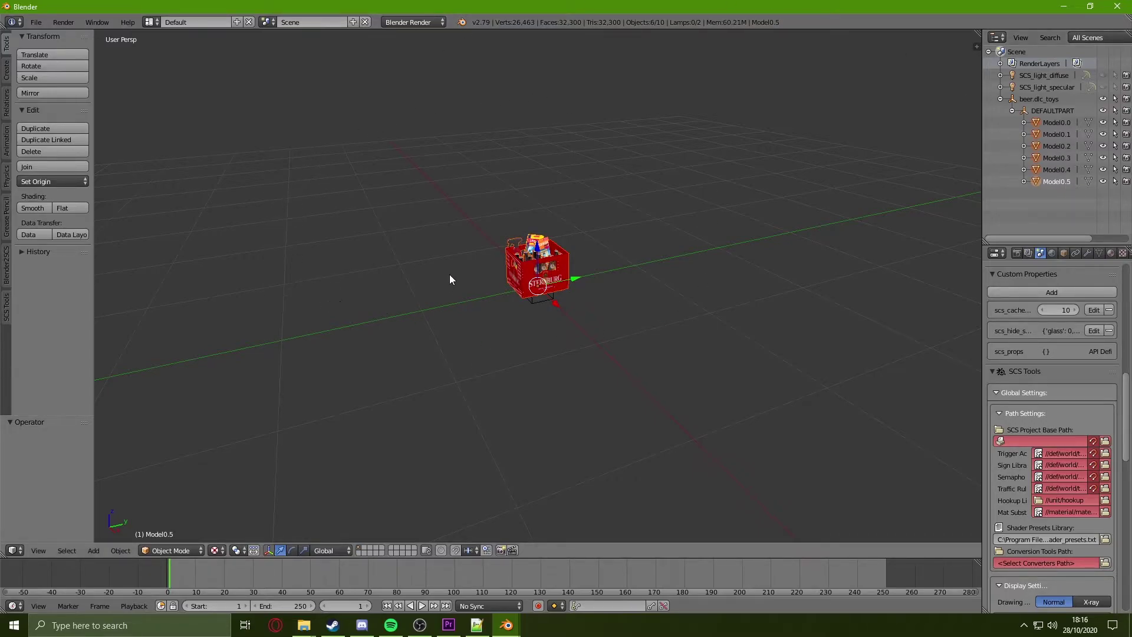
pyautogui.hotkey('ctrl', 'c')
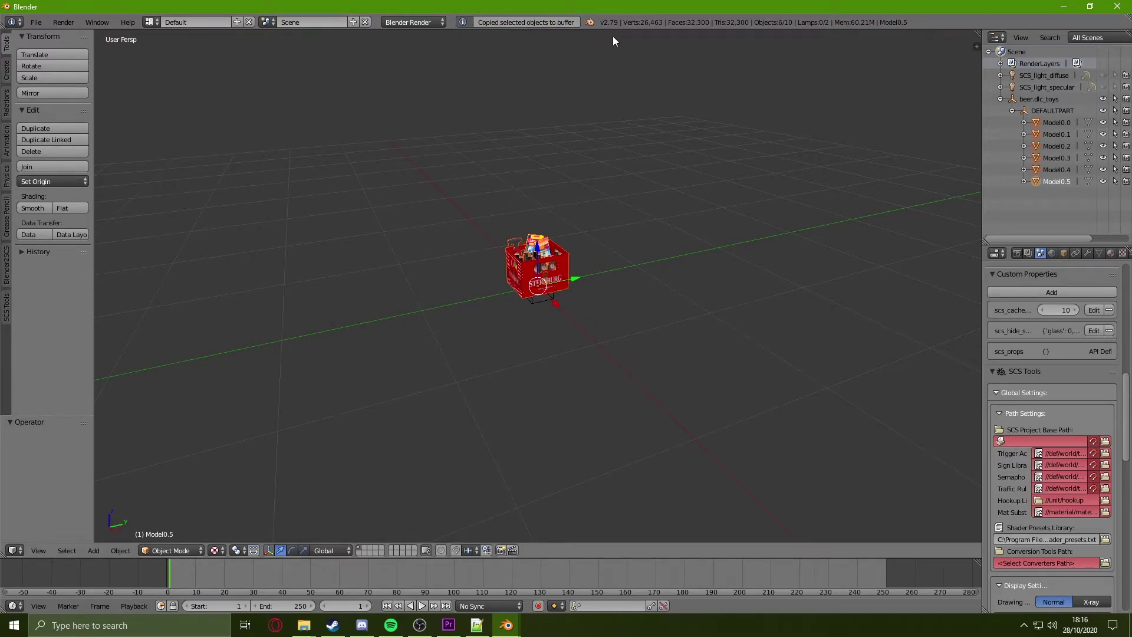
# Switch to the Blender window with the truck cab and paste the copied beer crate meshes into its scene.
pyautogui.click(506, 625)
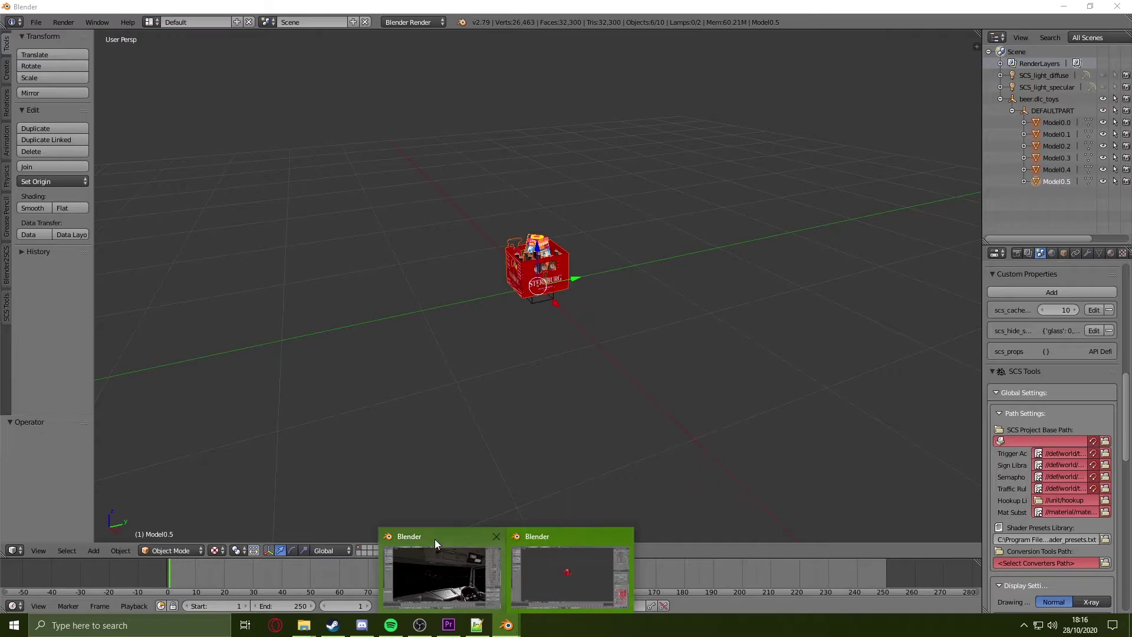
pyautogui.click(416, 578)
pyautogui.scroll(-3, 465, 310)
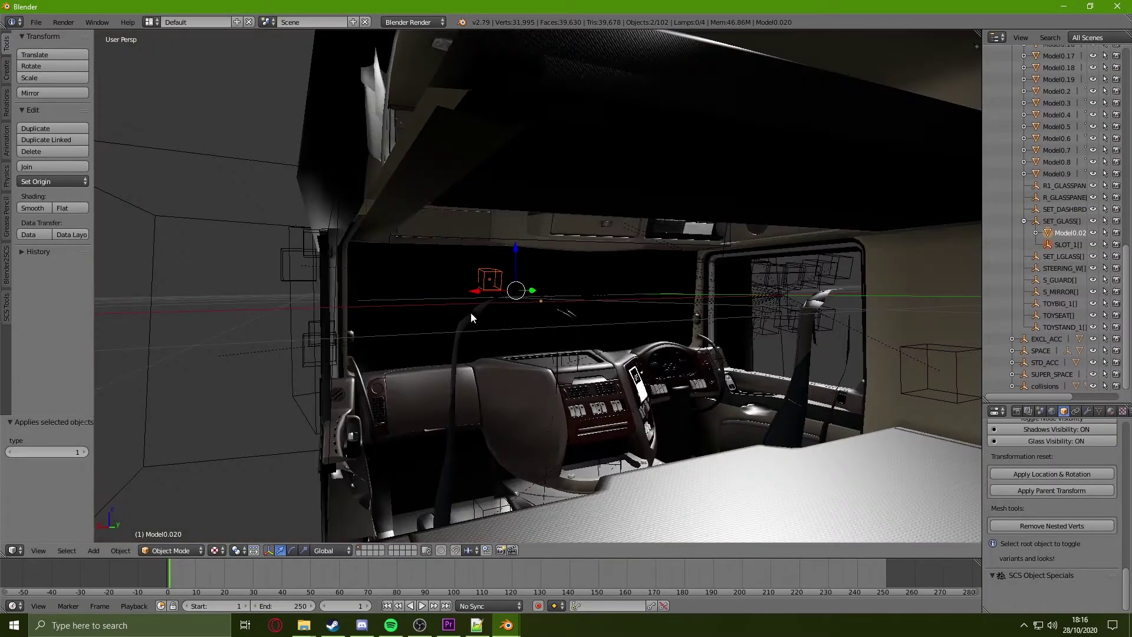
pyautogui.hotkey('ctrl', 'v')
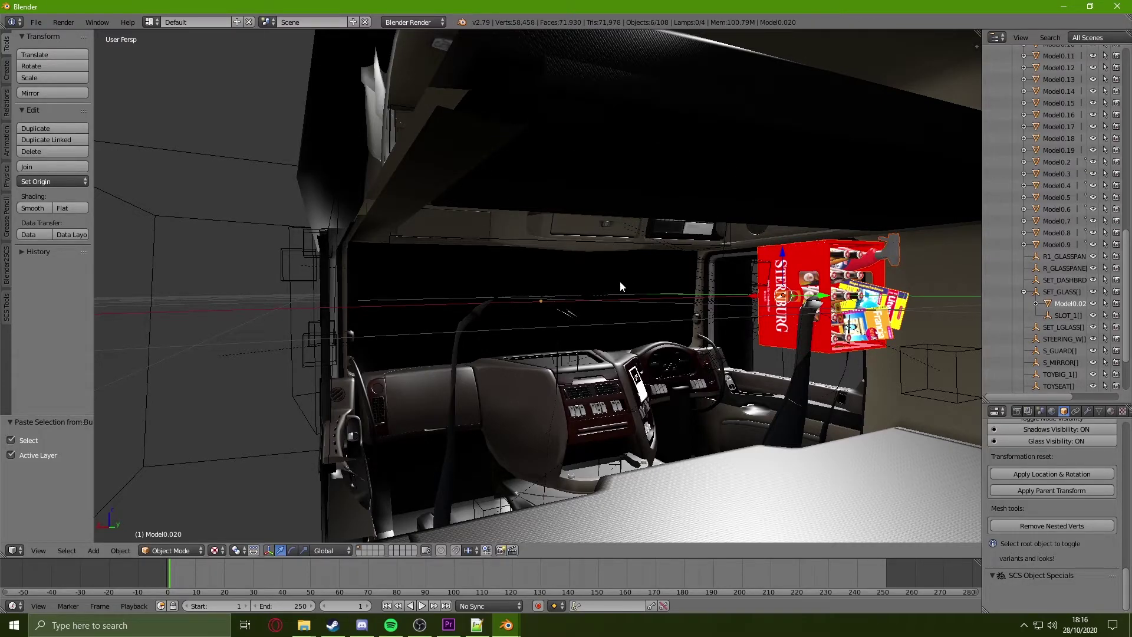
# Parent the pasted beer crate meshes to SLOT_1[] under SET_GLASS[], using the Object parenting type.
pyautogui.keyDown('ctrl'); pyautogui.click(1060, 315); pyautogui.keyUp('ctrl')
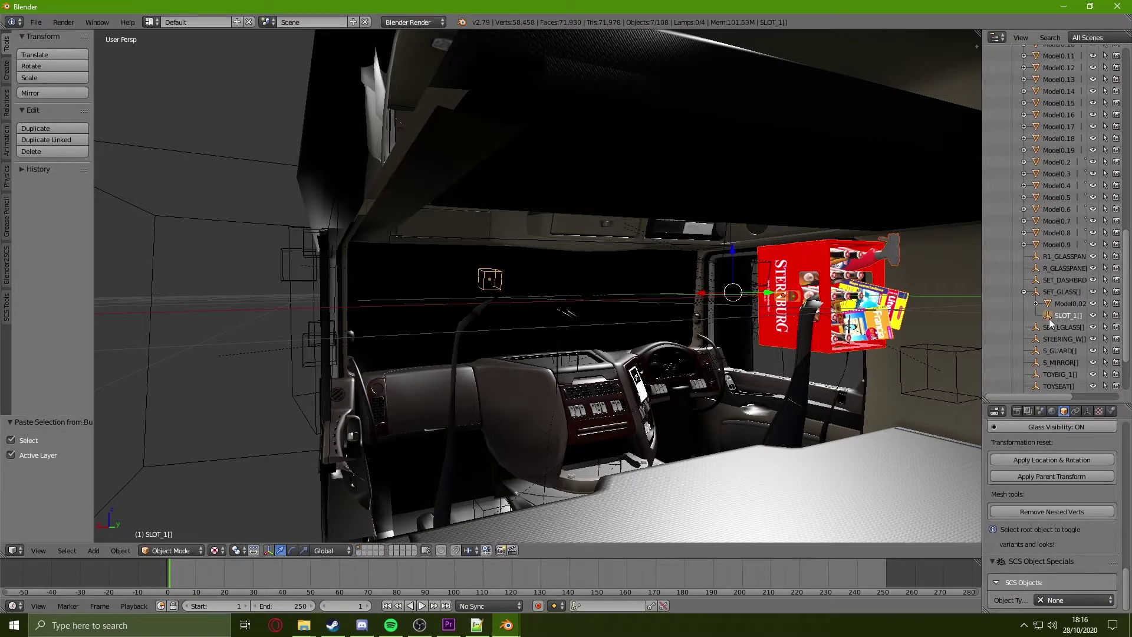
pyautogui.keyDown('ctrl'); pyautogui.click(1070, 315); pyautogui.keyUp('ctrl')
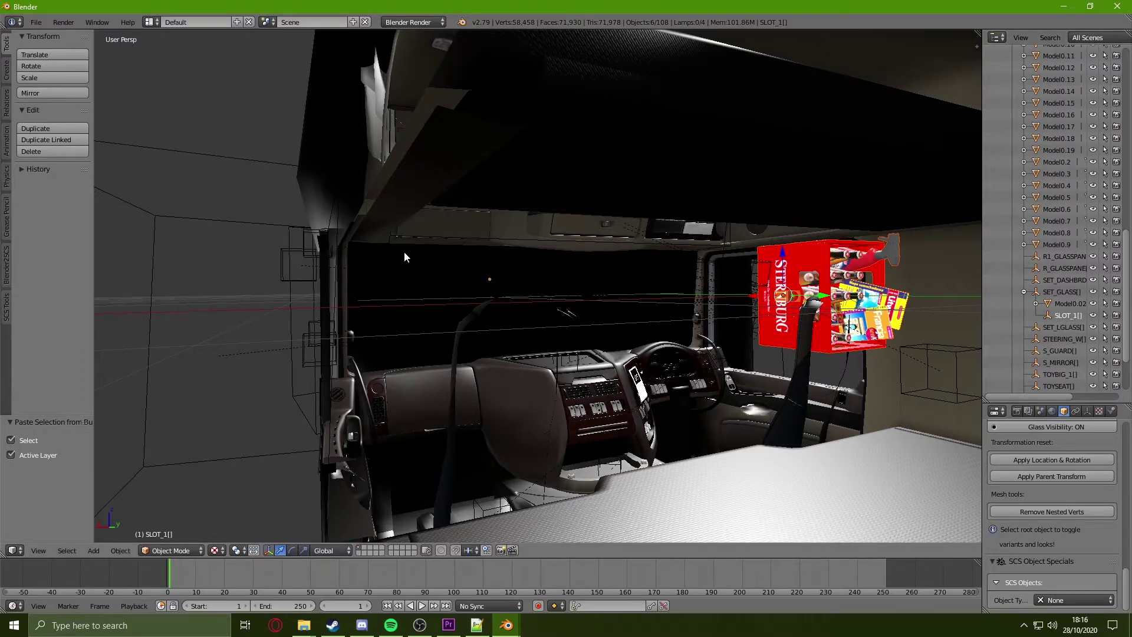
pyautogui.hotkey('ctrl', 'p')
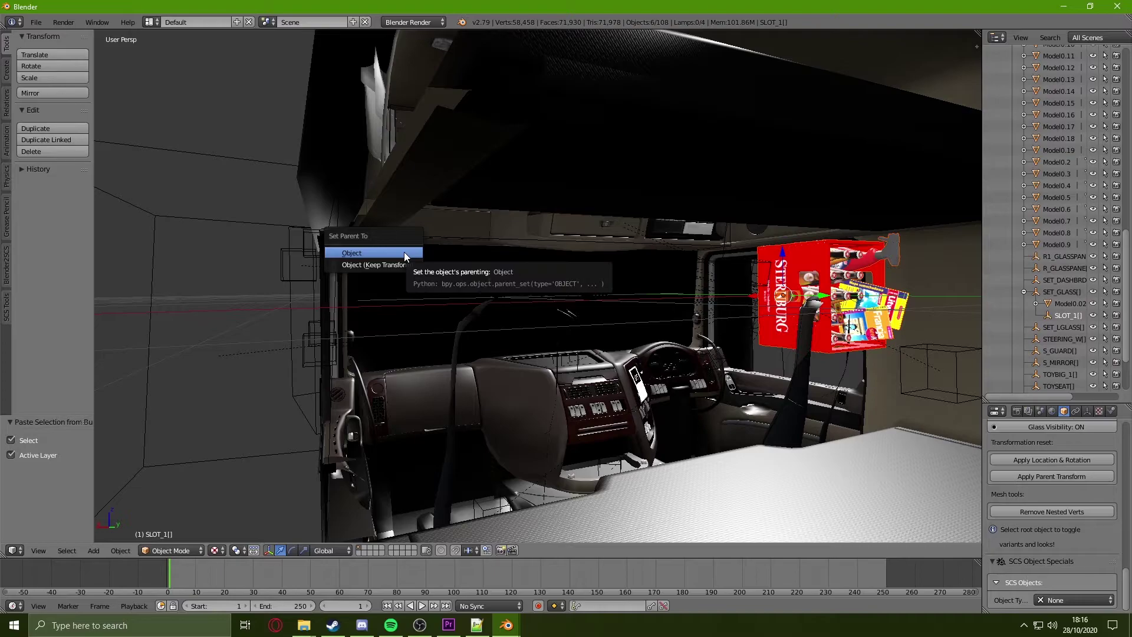
pyautogui.click(387, 253)
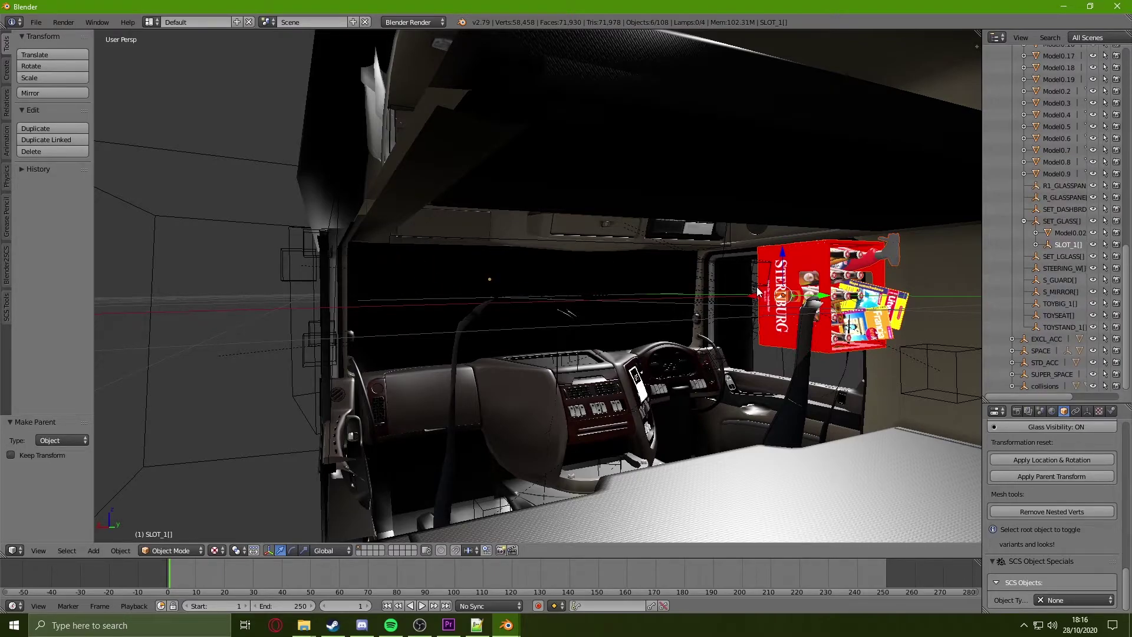
# Apply the parent transform to the beer crate meshes and check their placement at the windscreen.
pyautogui.click(1086, 478)
pyautogui.moveTo(424, 328); pyautogui.dragTo(538, 269, button='middle')
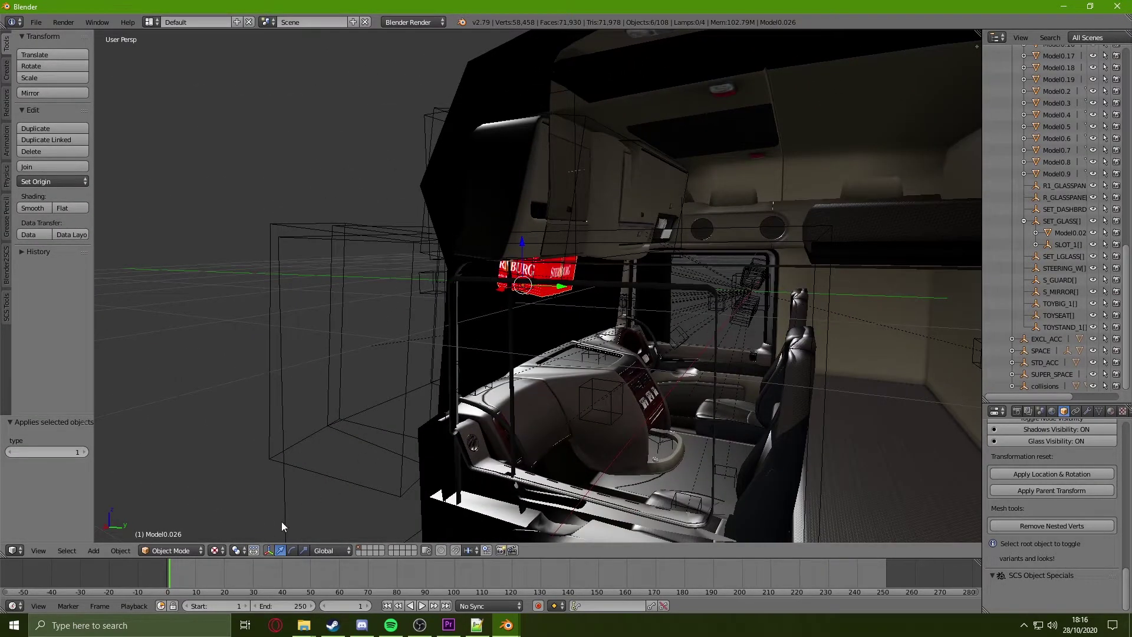
pyautogui.moveTo(371, 393); pyautogui.dragTo(227, 273, button='middle')
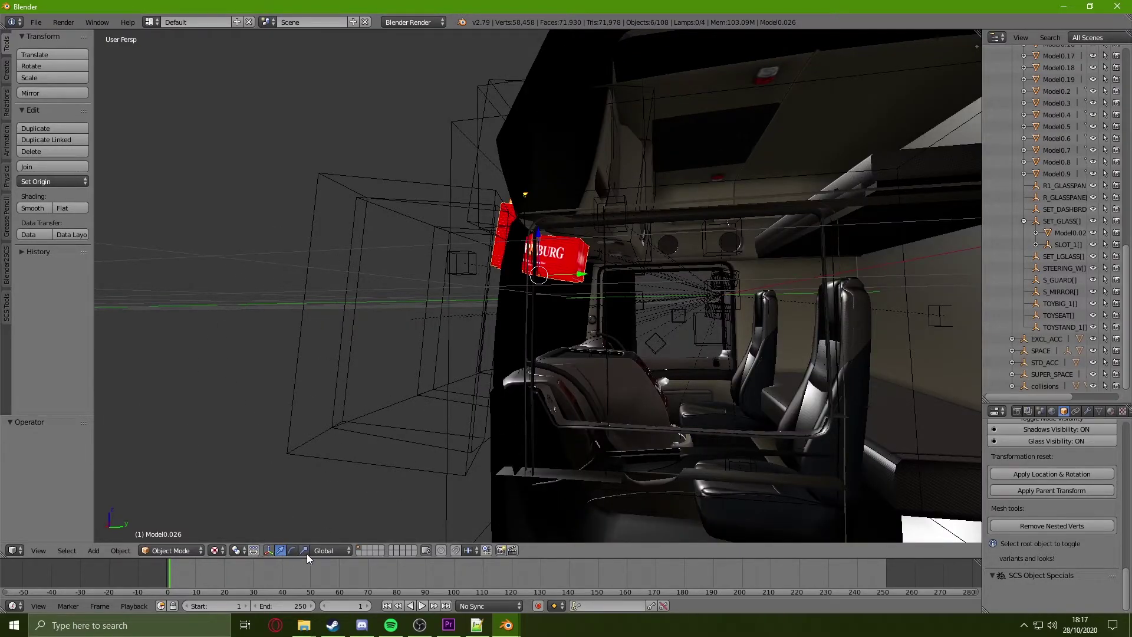
pyautogui.moveTo(340, 338); pyautogui.dragTo(323, 344, button='middle')
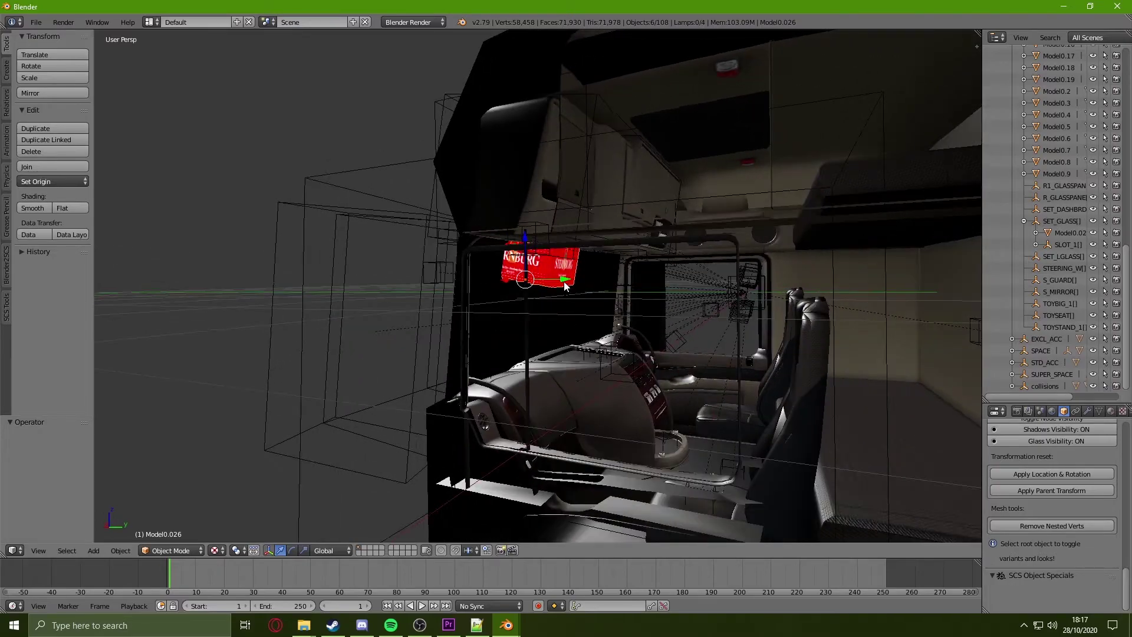
# Move the beer crate back into the cab along Y, lower it about 0.938 along Z, and shift it a further 0.106 along Y.
pyautogui.moveTo(557, 284); pyautogui.dragTo(705, 289)
pyautogui.moveTo(705, 289); pyautogui.dragTo(529, 259, button='middle')
pyautogui.moveTo(485, 168); pyautogui.dragTo(490, 406)
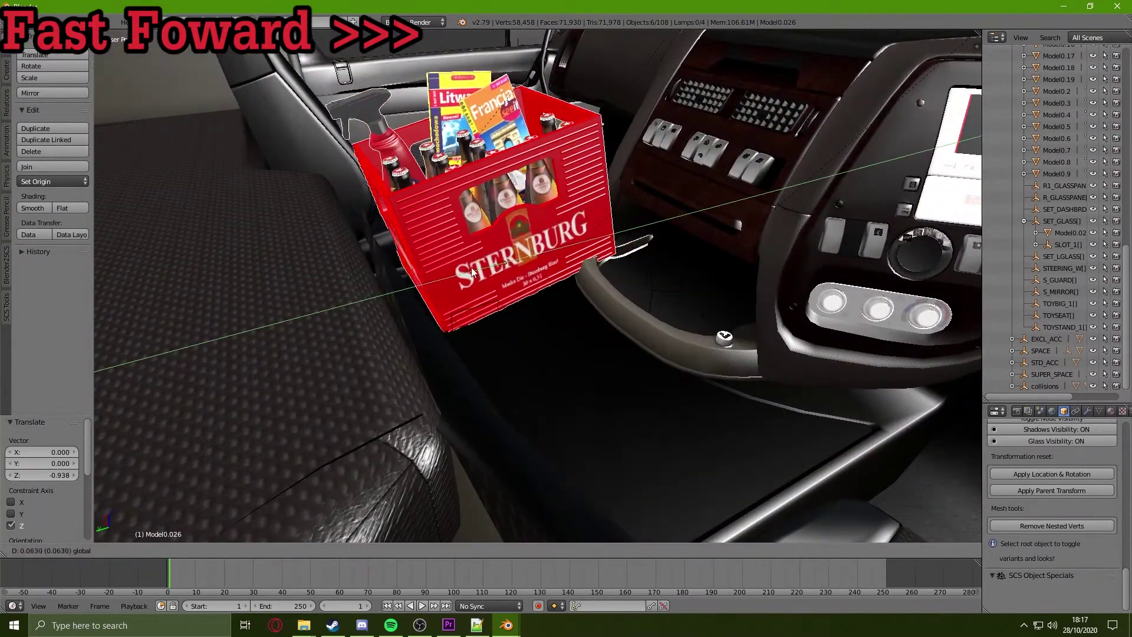
pyautogui.moveTo(471, 267); pyautogui.dragTo(483, 277)
pyautogui.scroll(5, 494, 294)
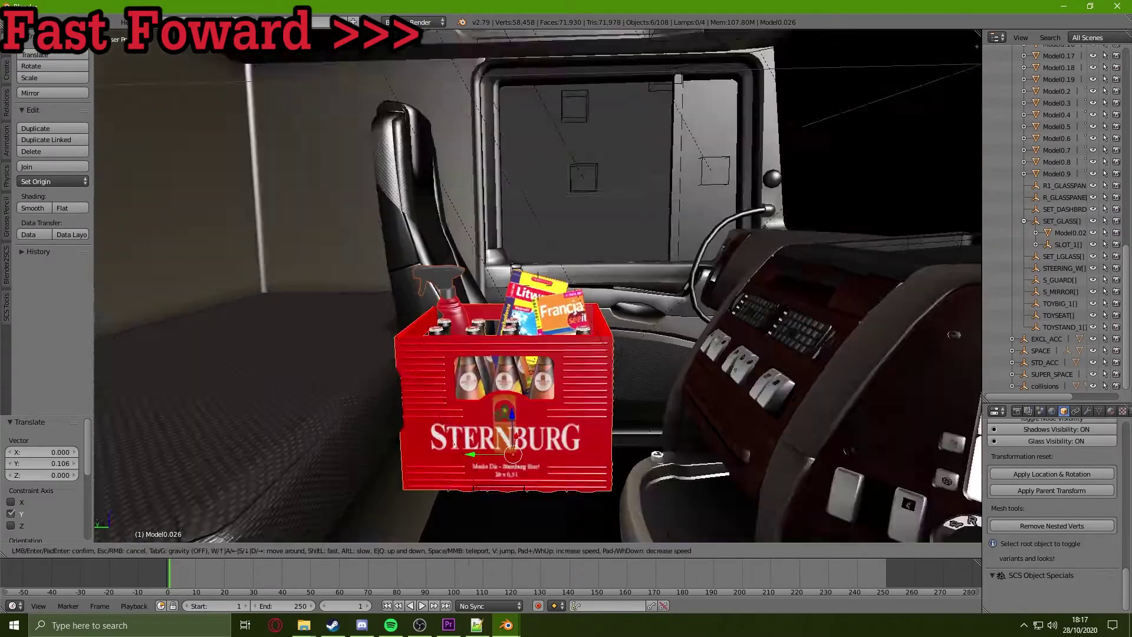
# Shift the beer crate along X between the seats and lower it about 0.025 along Z.
pyautogui.press('g')
pyautogui.press('x')
pyautogui.click(716, 229)
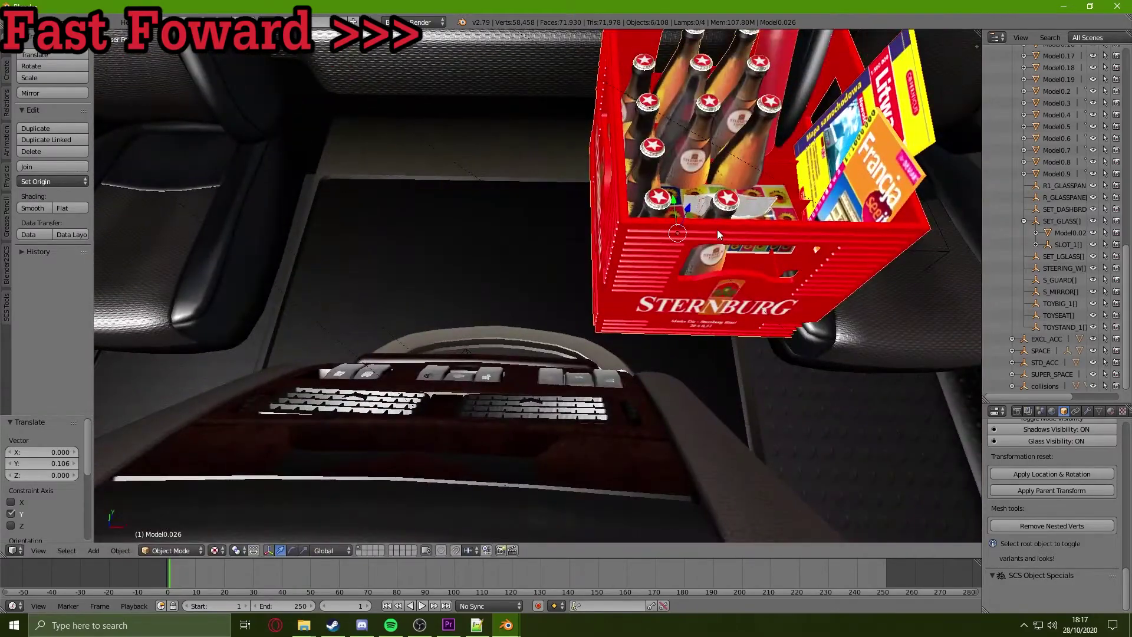
pyautogui.hotkey('shift', 'f')
pyautogui.press('g')
pyautogui.press('z')
pyautogui.click(522, 307)
# Rotate the beer crate about -90.9 degrees around the Z axis and inspect its placement between the seats.
pyautogui.click(397, 454)
pyautogui.press('r')
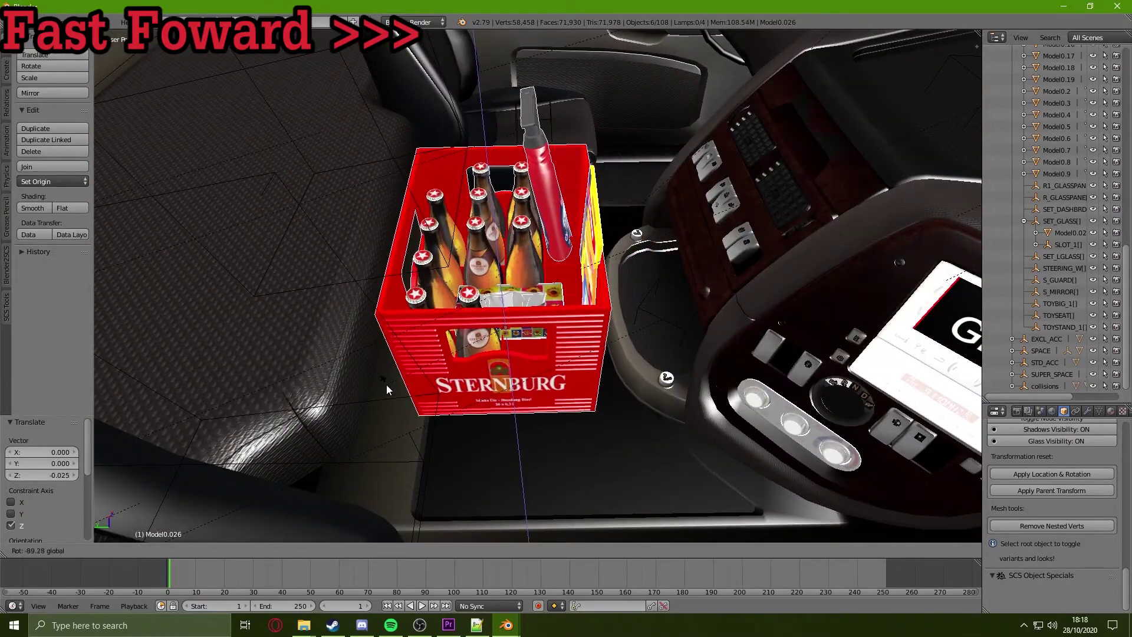
pyautogui.click(368, 387)
pyautogui.hotkey('shift', 'f')
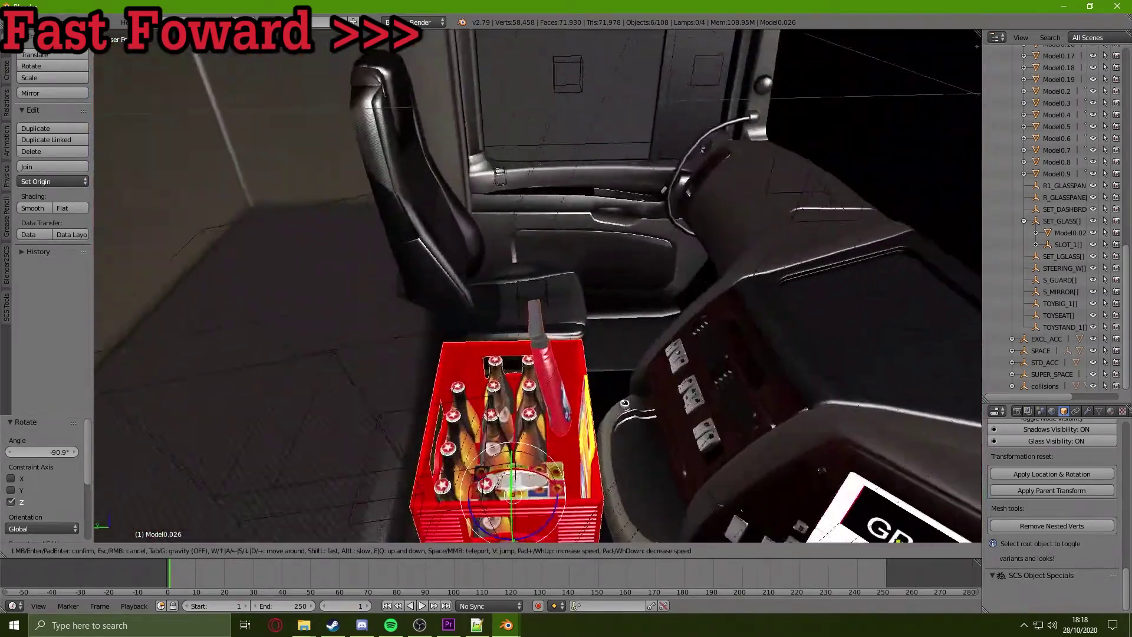
pyautogui.click(602, 302)
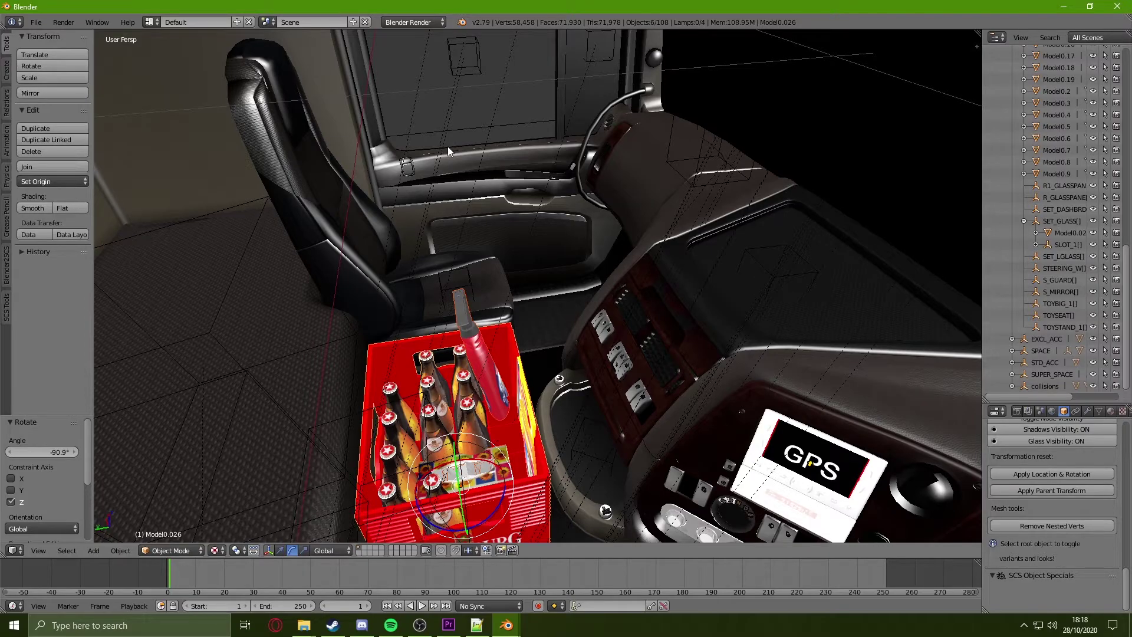
pyautogui.hotkey('shift', 'f')
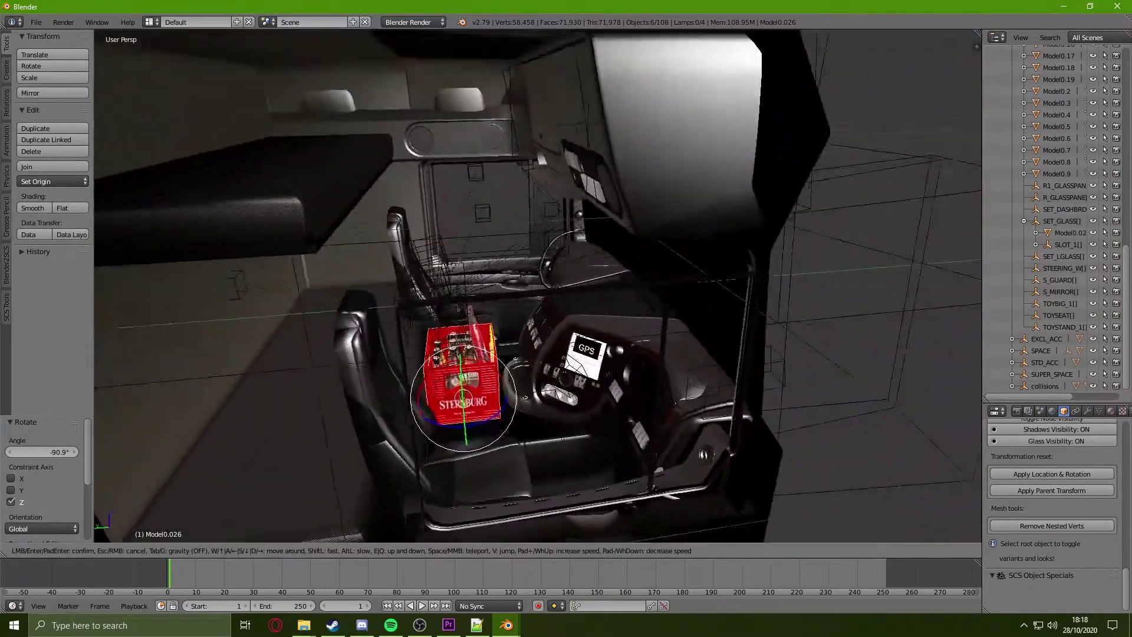
pyautogui.press('w')
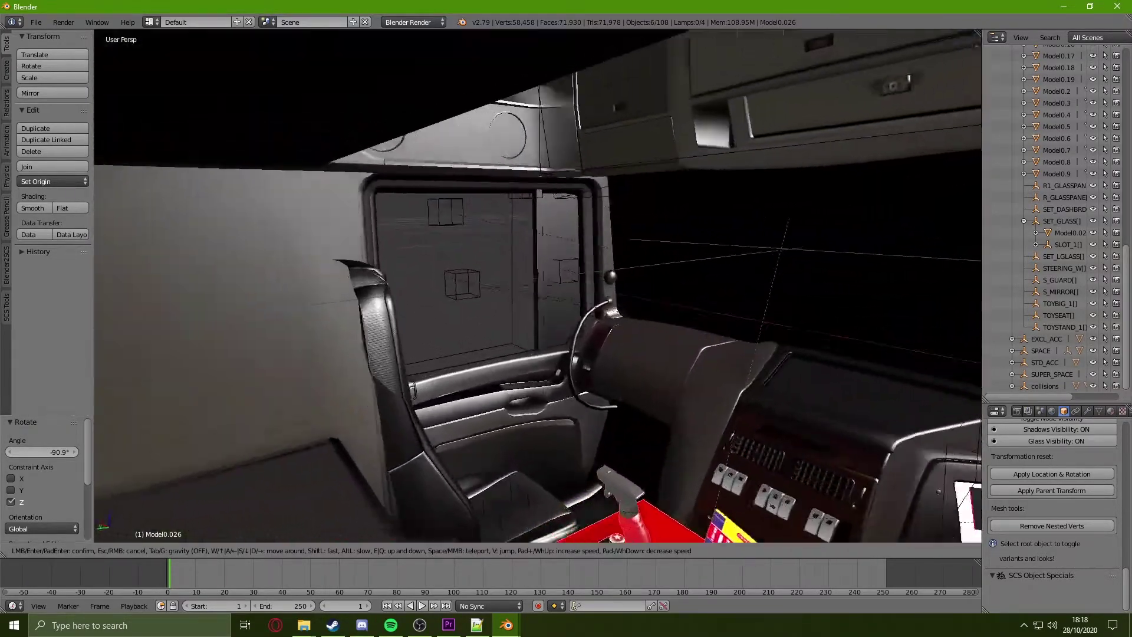
# Apply location and rotation to the beer crate meshes between the seats and copy them.
pyautogui.click(567, 348)
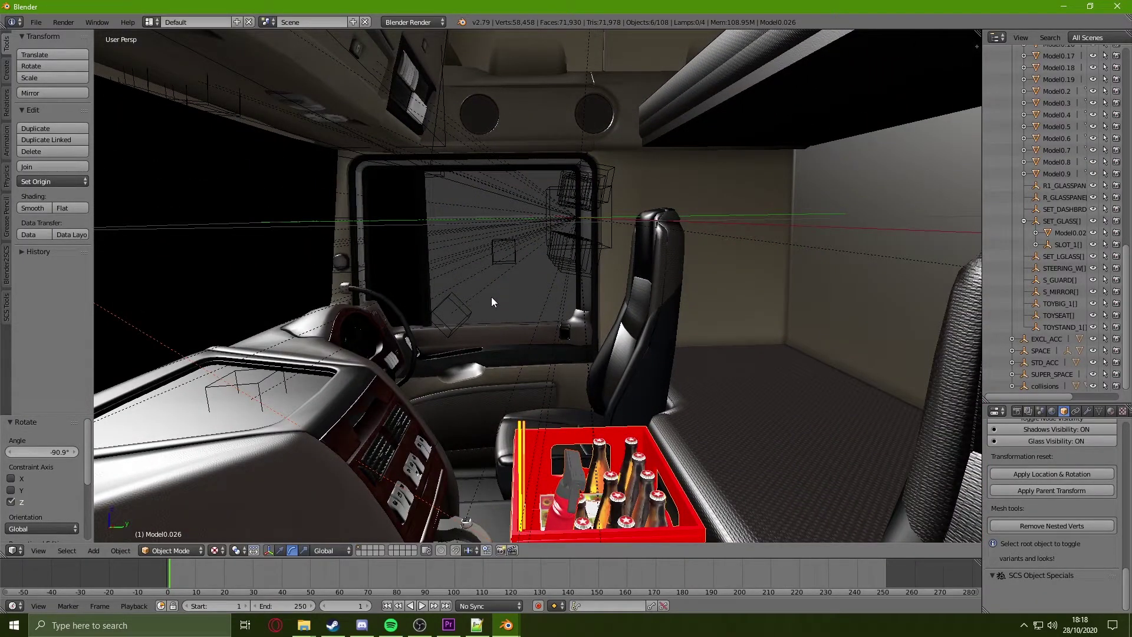
pyautogui.hotkey('shift', 'f')
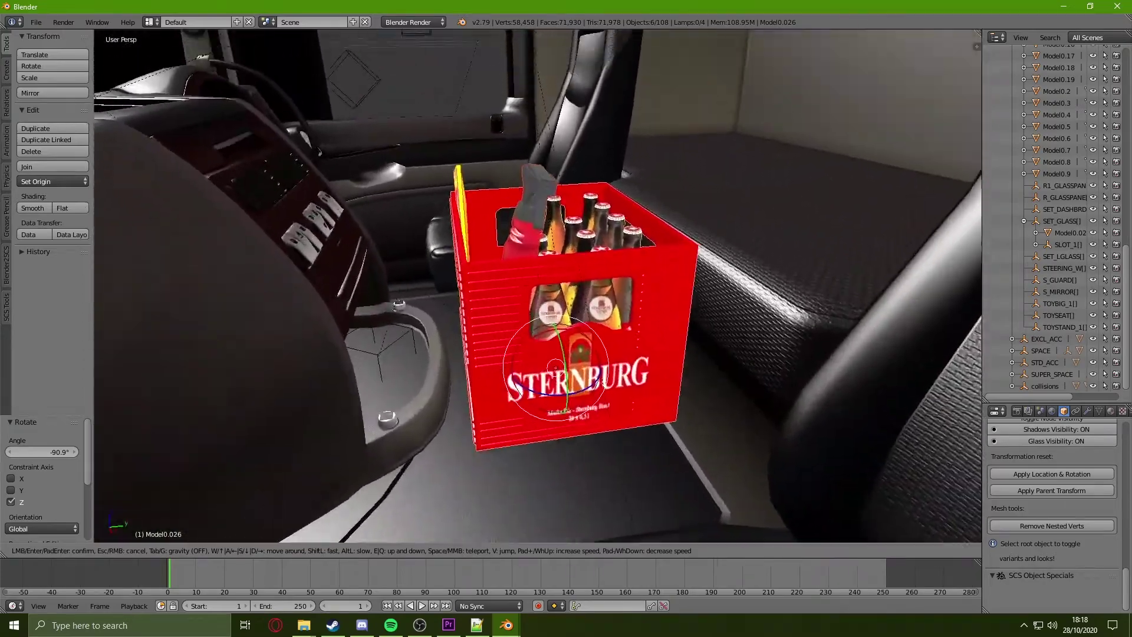
pyautogui.click(537, 285)
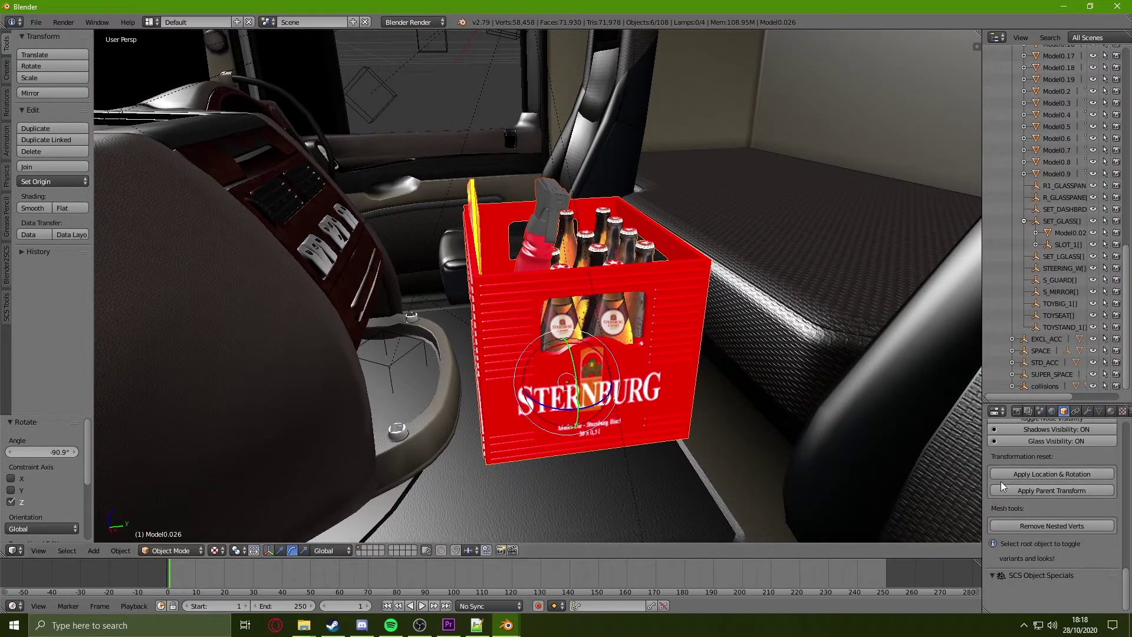
pyautogui.click(1043, 472)
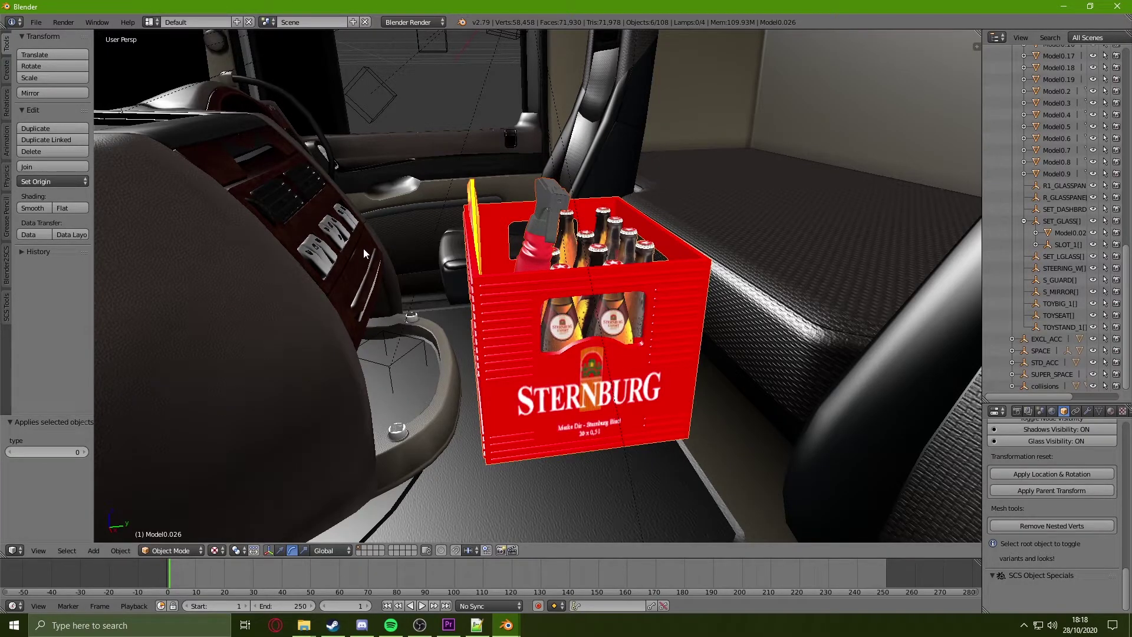
pyautogui.hotkey('ctrl', 'c')
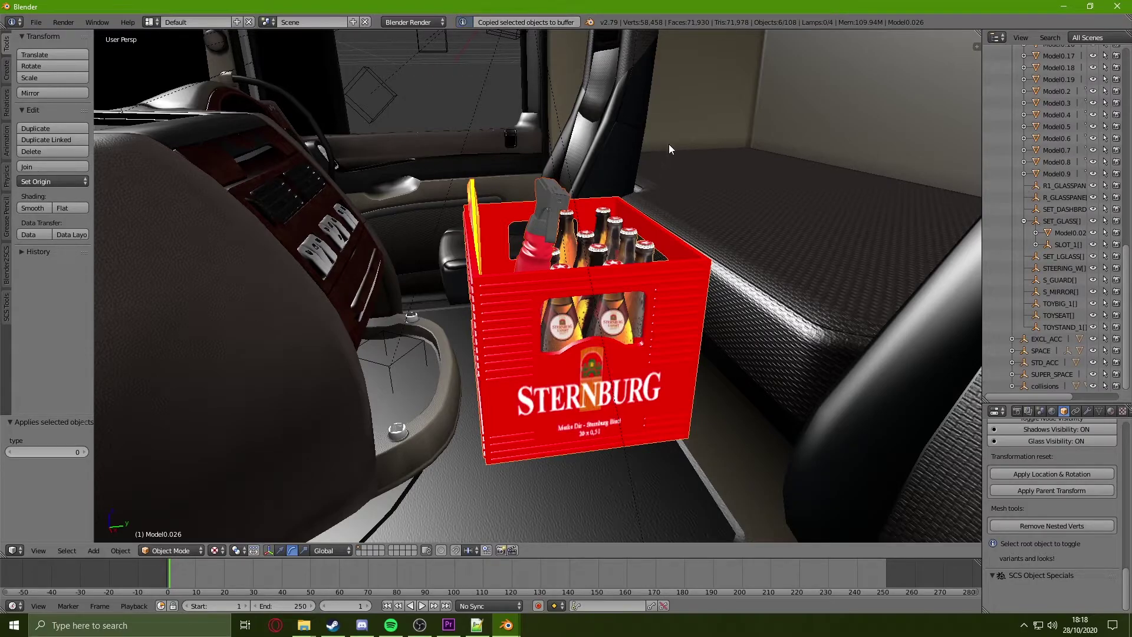
# Switch to the other Blender window and delete the original meshes Model0.0 to Model0.5 under DEFAULTPART.
pyautogui.moveTo(506, 624)
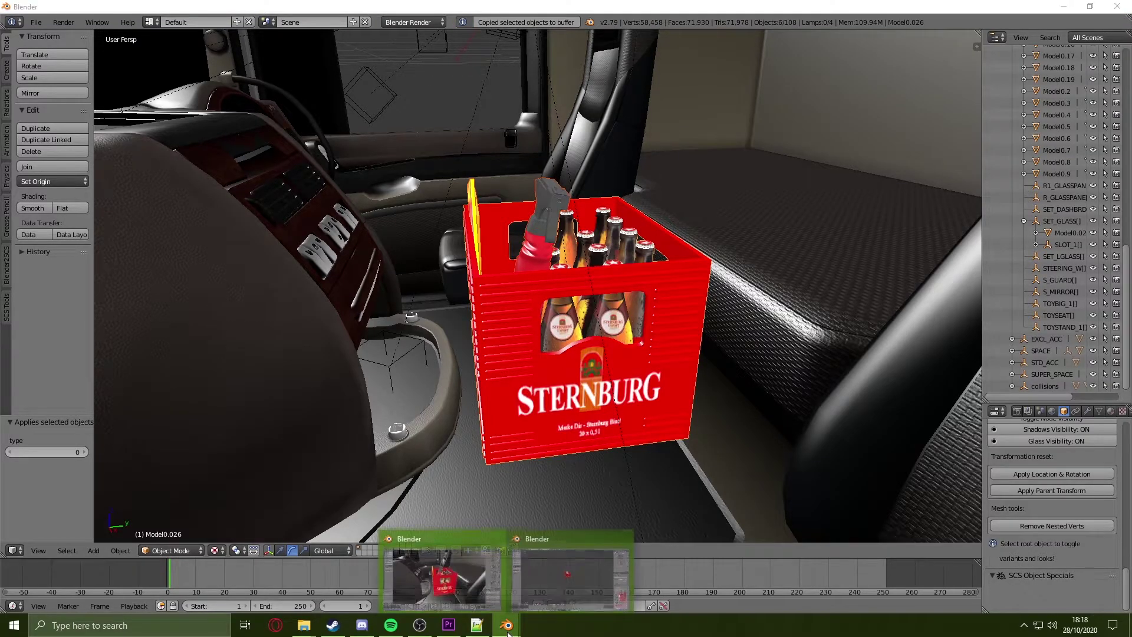
pyautogui.click(571, 554)
pyautogui.click(592, 556)
pyautogui.scroll(4, 673, 247)
pyautogui.moveTo(674, 244); pyautogui.dragTo(742, 267, button='middle')
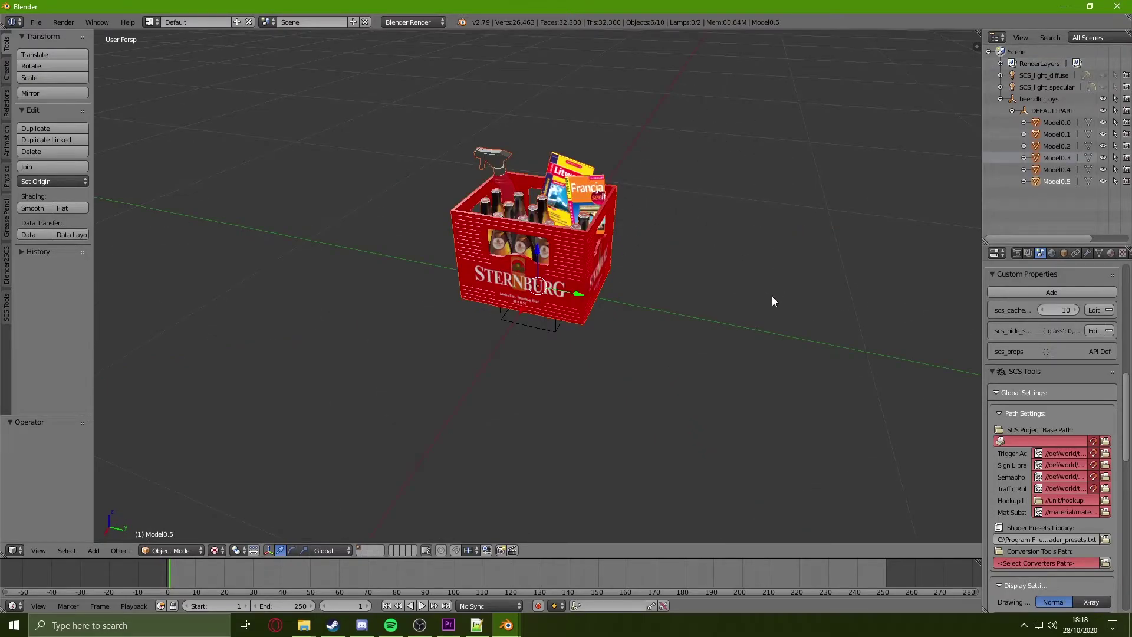
pyautogui.rightClick(1059, 132)
pyautogui.click(1059, 133)
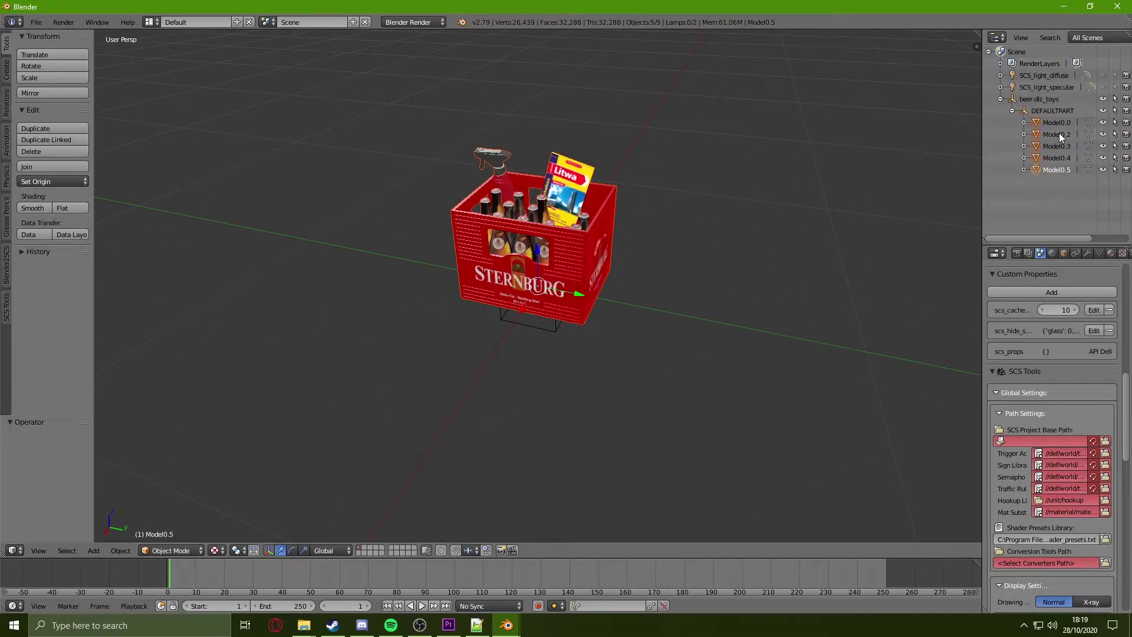
pyautogui.click(1059, 133)
pyautogui.rightClick(1059, 132)
pyautogui.click(1059, 132)
pyautogui.rightClick(1059, 133)
pyautogui.click(1059, 133)
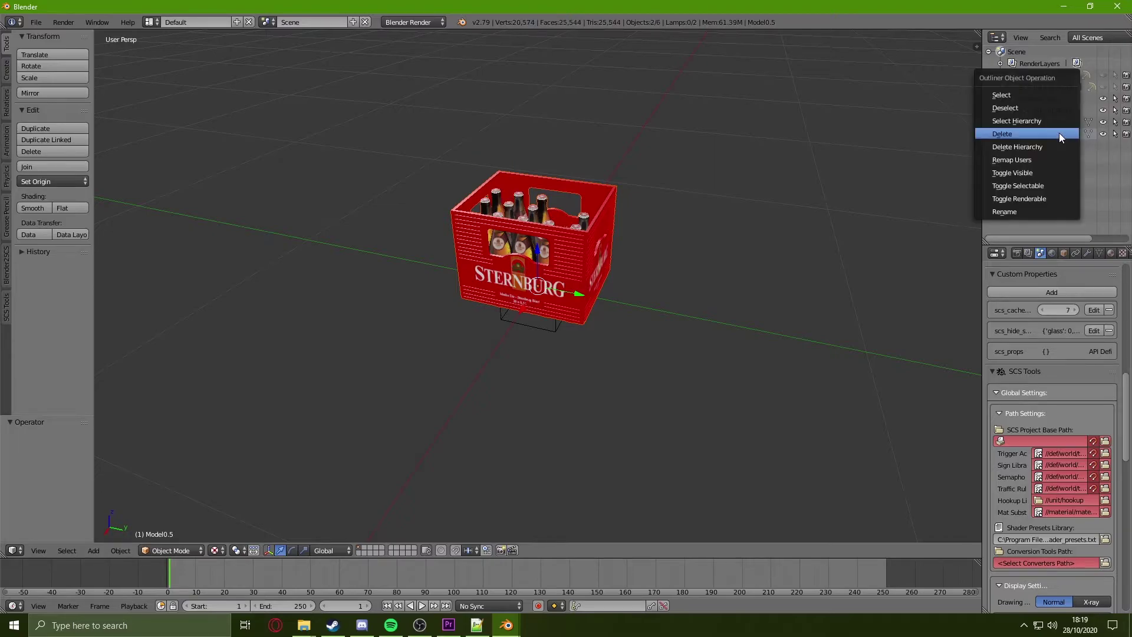
pyautogui.rightClick(1059, 132)
pyautogui.click(1059, 133)
pyautogui.rightClick(1059, 124)
pyautogui.click(1059, 124)
# Paste the repositioned crate meshes and parent them to DEFAULTPART using the Object option.
pyautogui.hotkey('ctrl', 'v')
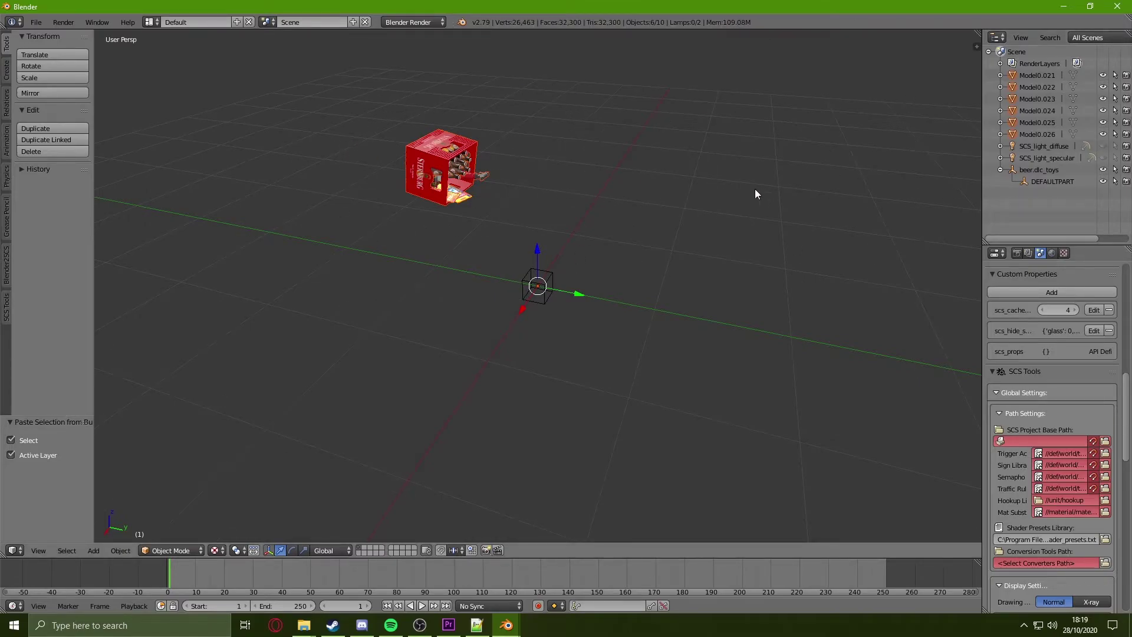
pyautogui.click(1046, 182)
pyautogui.keyDown('ctrl'); pyautogui.click(1045, 180); pyautogui.keyUp('ctrl')
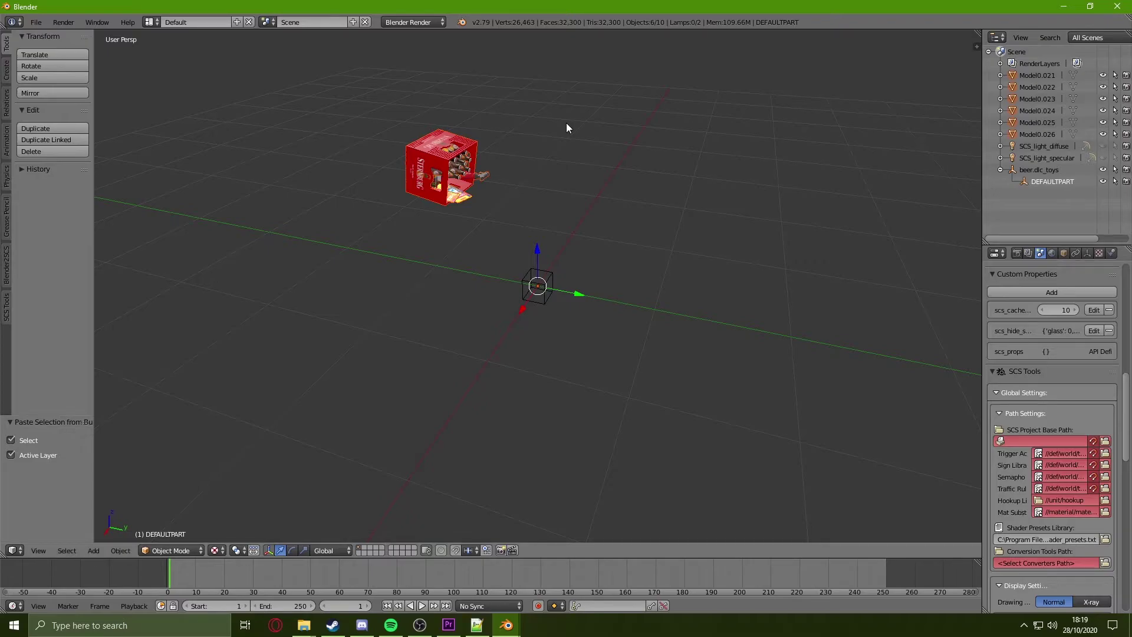
pyautogui.hotkey('ctrl', 'p')
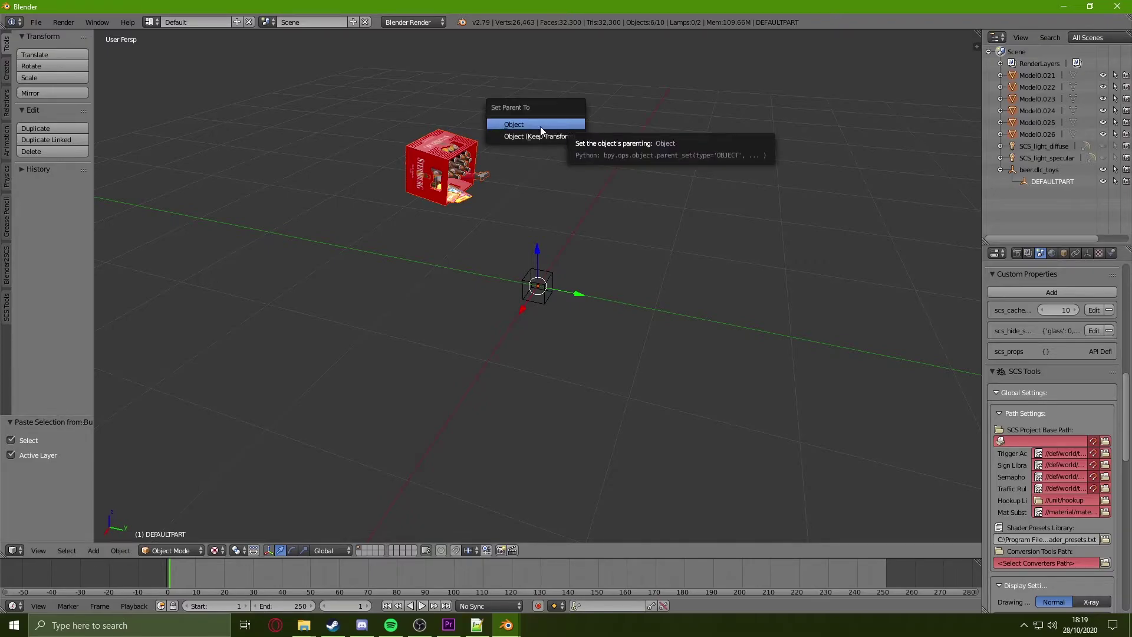
pyautogui.click(546, 125)
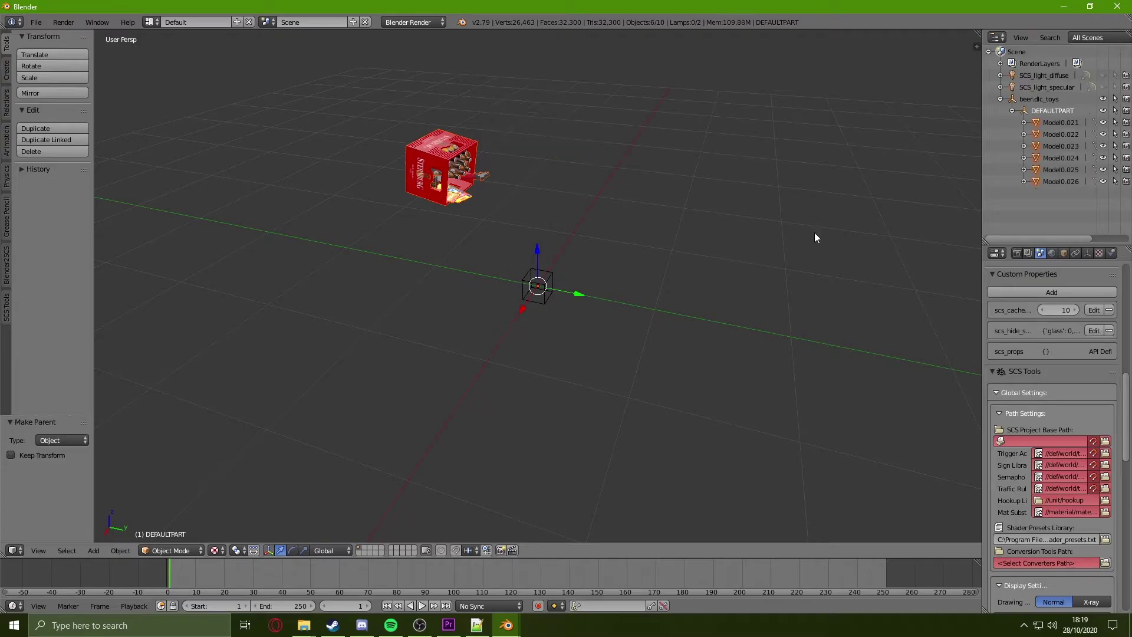
# Apply the parent transform to the pasted crate meshes and check their orientation.
pyautogui.click(1063, 252)
pyautogui.scroll(-10, 1055, 374)
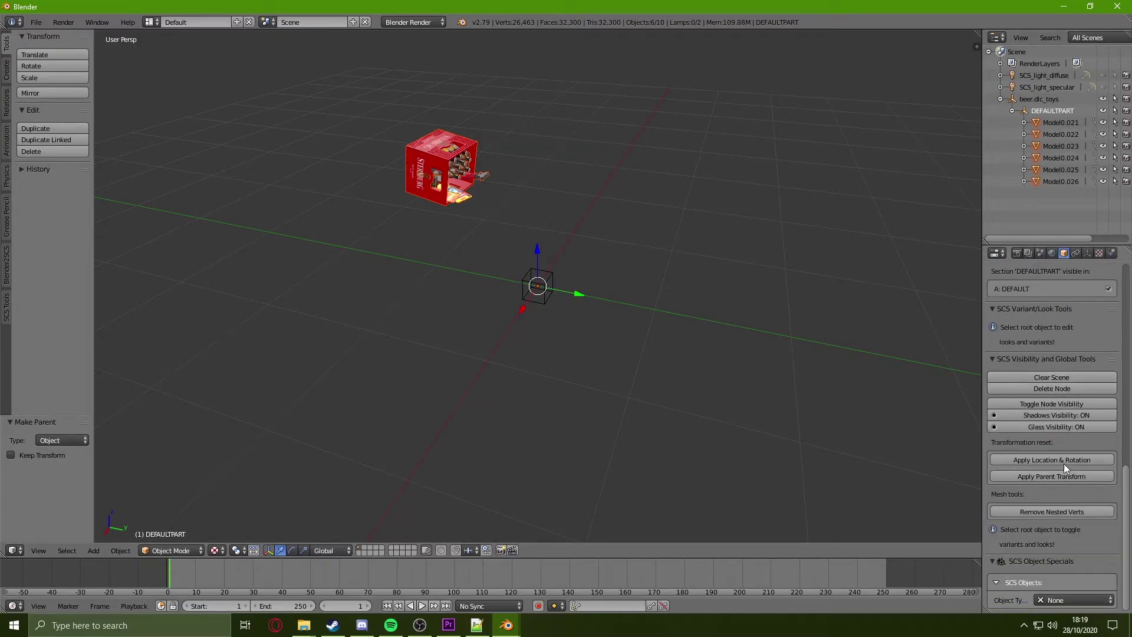
pyautogui.click(1018, 479)
pyautogui.moveTo(579, 282); pyautogui.dragTo(589, 232, button='middle')
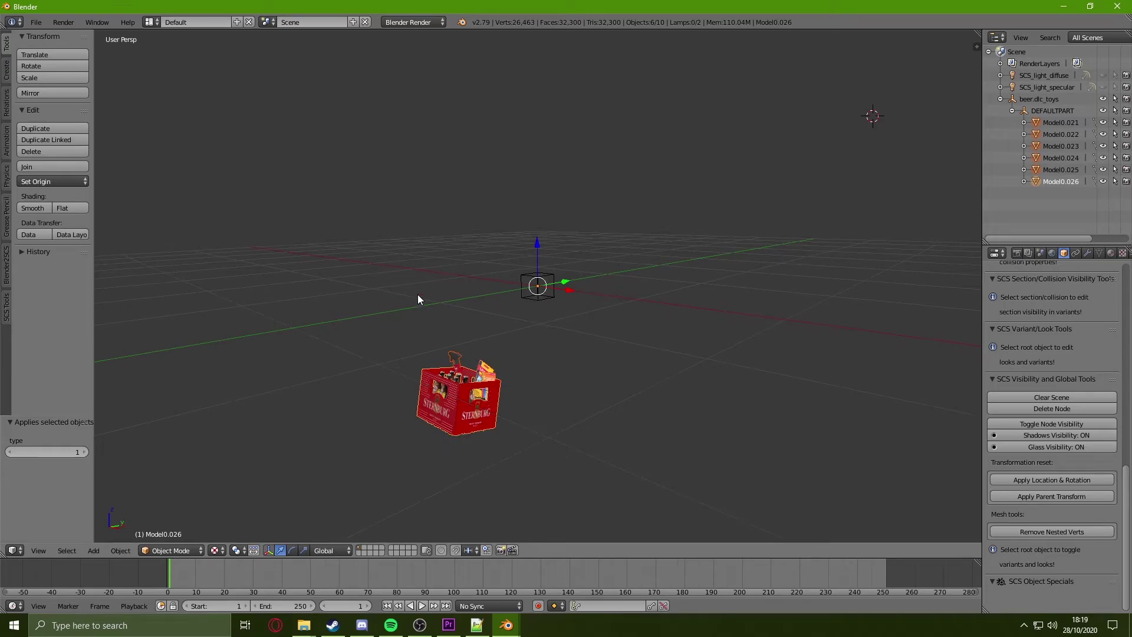
# Rename the root object beer.dlc_toys as beerboxdaf.
pyautogui.click(1034, 100)
pyautogui.rightClick(1018, 100)
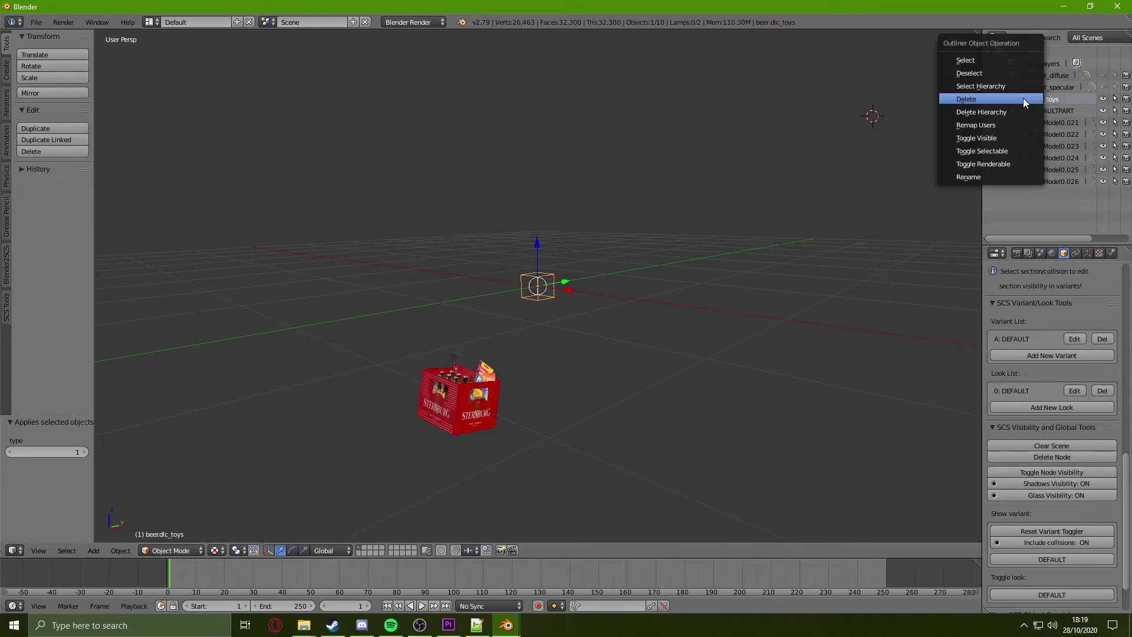
pyautogui.click(997, 174)
pyautogui.write('beer')
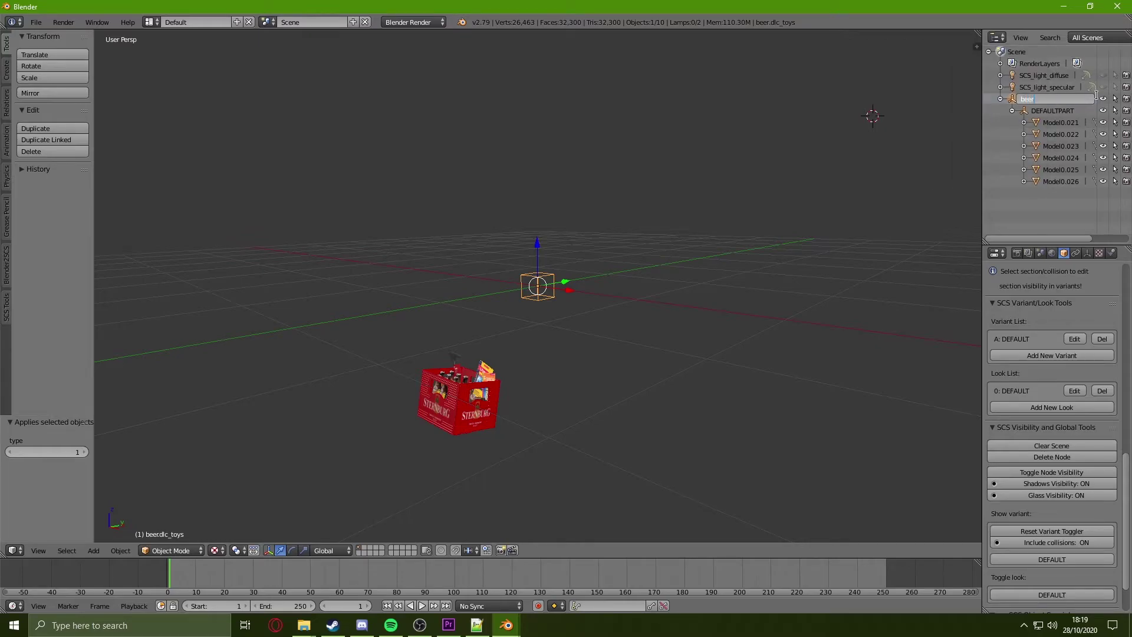
pyautogui.write('boxdaf')
pyautogui.press('Return')
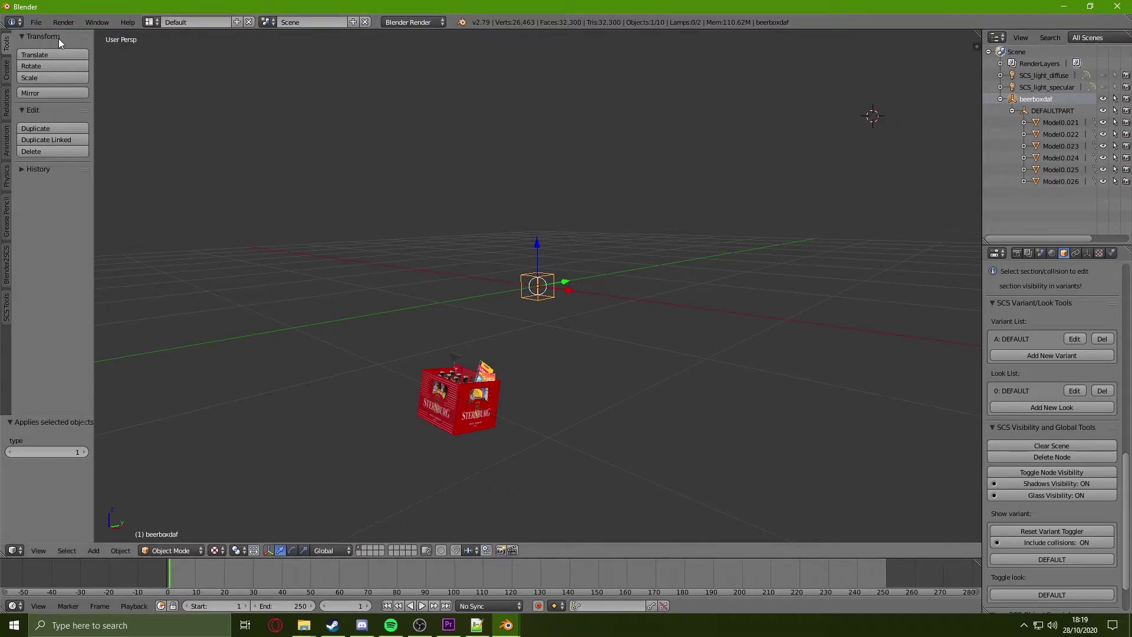
# Start an SCSoft Model ETS2 (.pmd) export and choose the desktop's Blender 2.79 Files folder as its destination.
pyautogui.click(30, 23)
pyautogui.moveTo(80, 260)
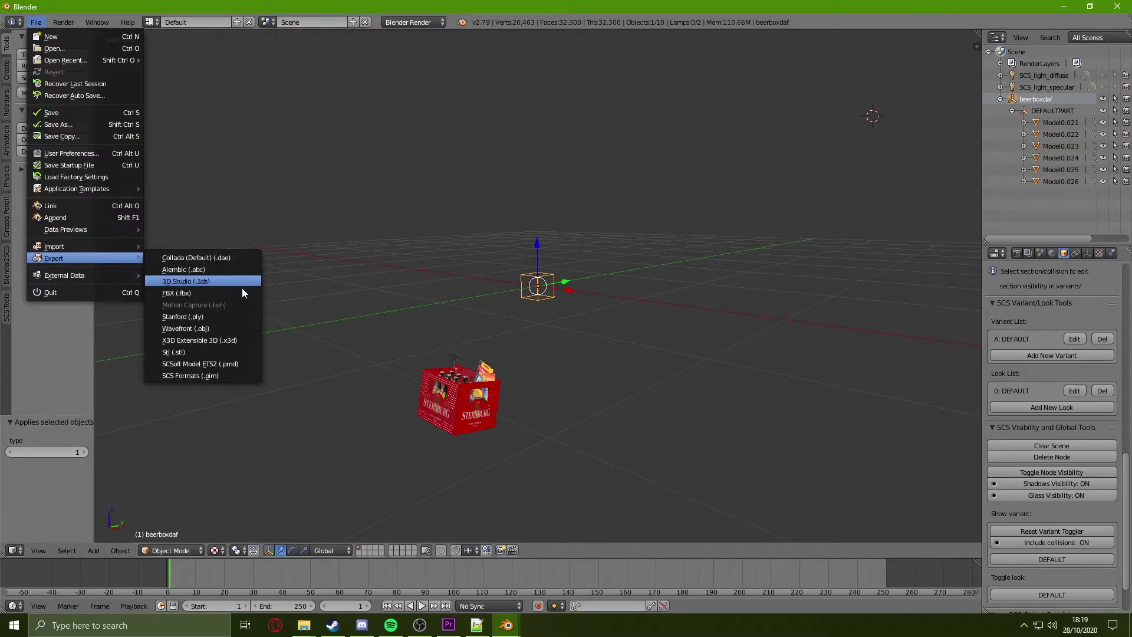
pyautogui.click(229, 364)
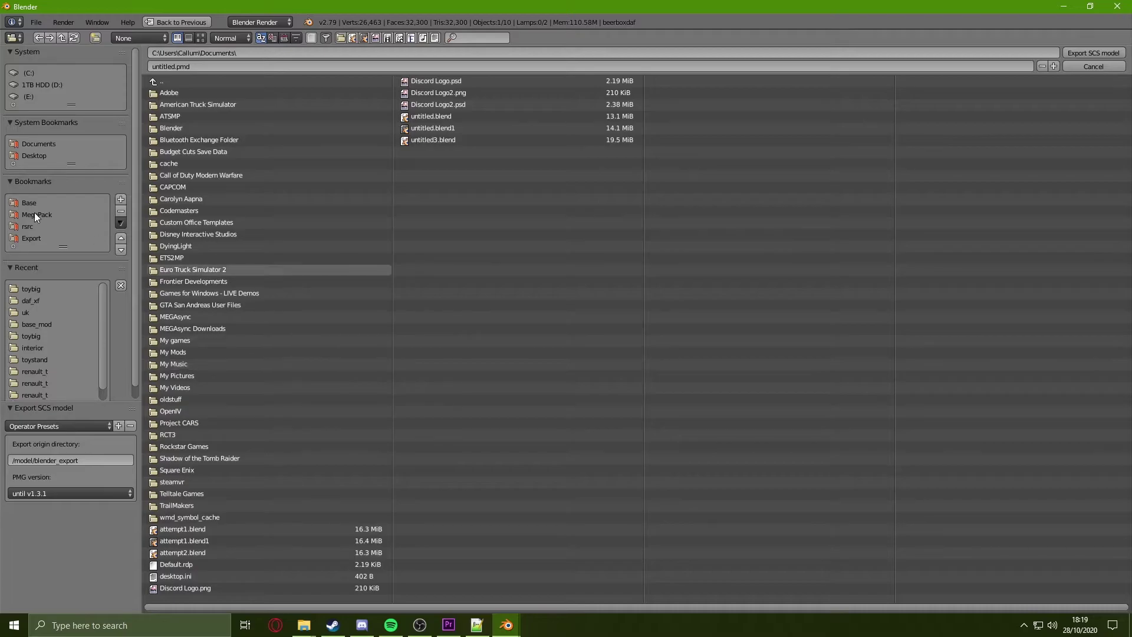
pyautogui.click(40, 156)
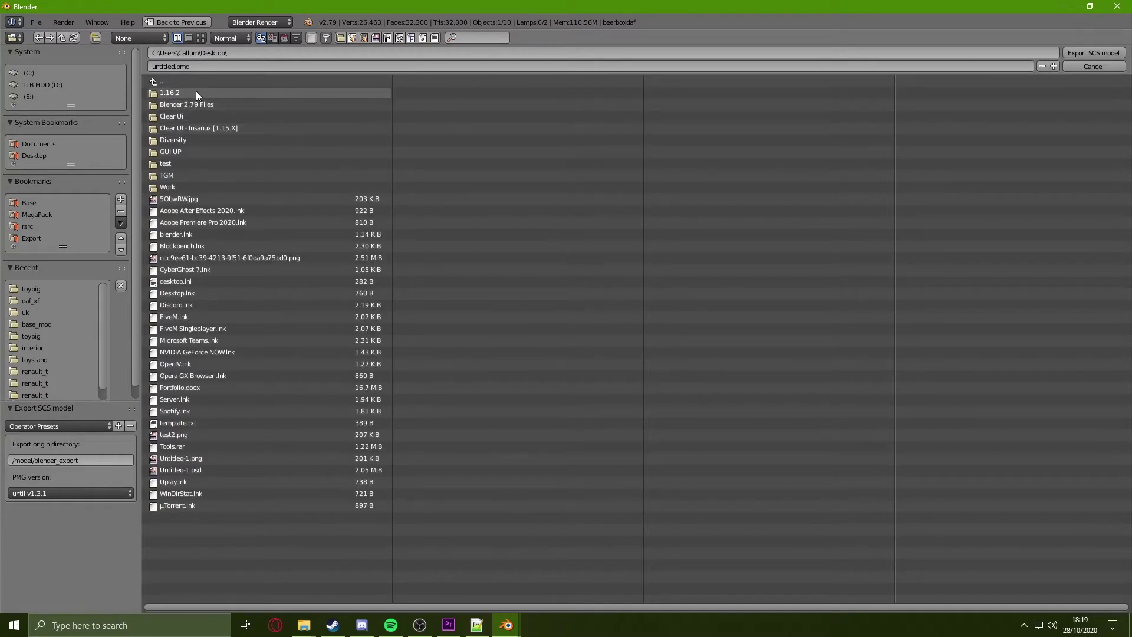
pyautogui.click(180, 105)
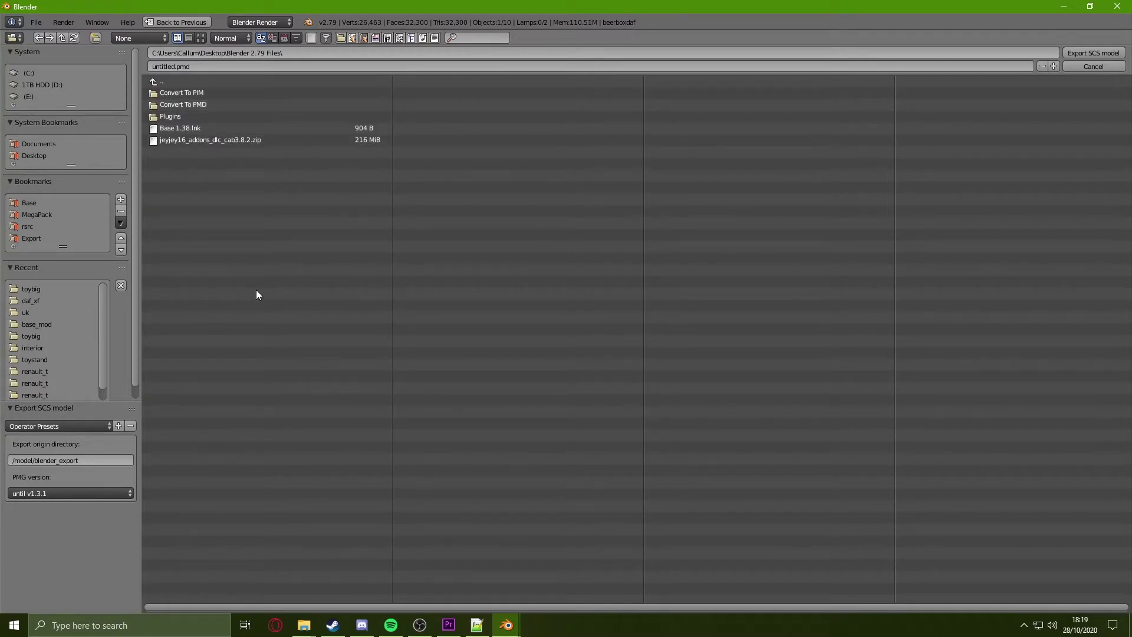
# Set the PMG version to v1.4.x and the export origin directory to /home/local_mods/beerbox, and export the model.
pyautogui.press('BackSpace')
pyautogui.click(44, 490)
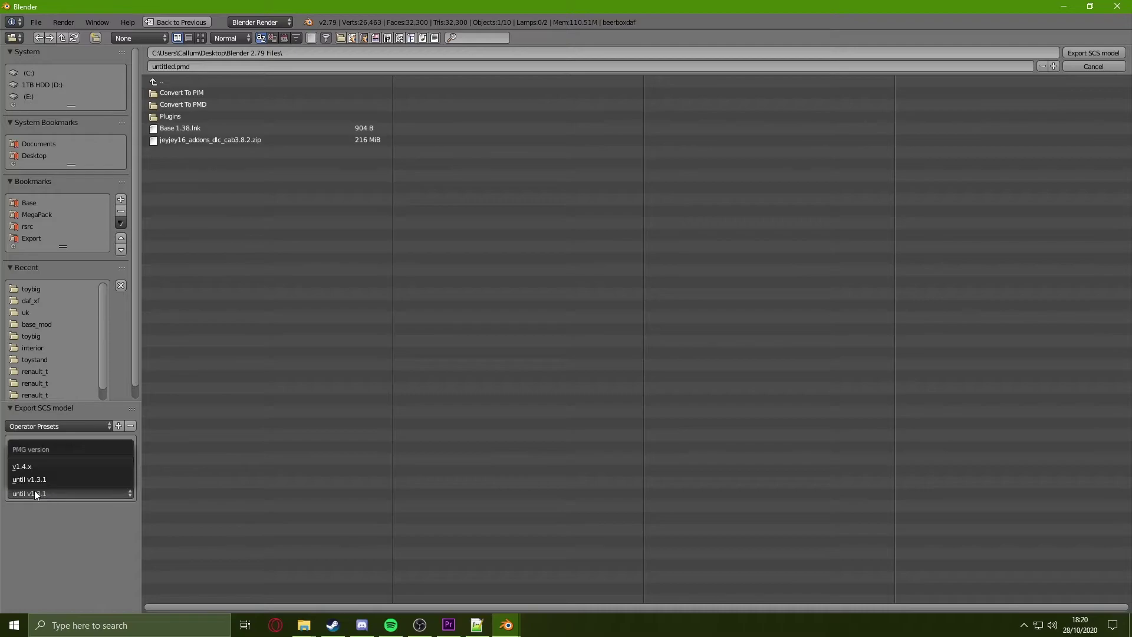
pyautogui.click(40, 468)
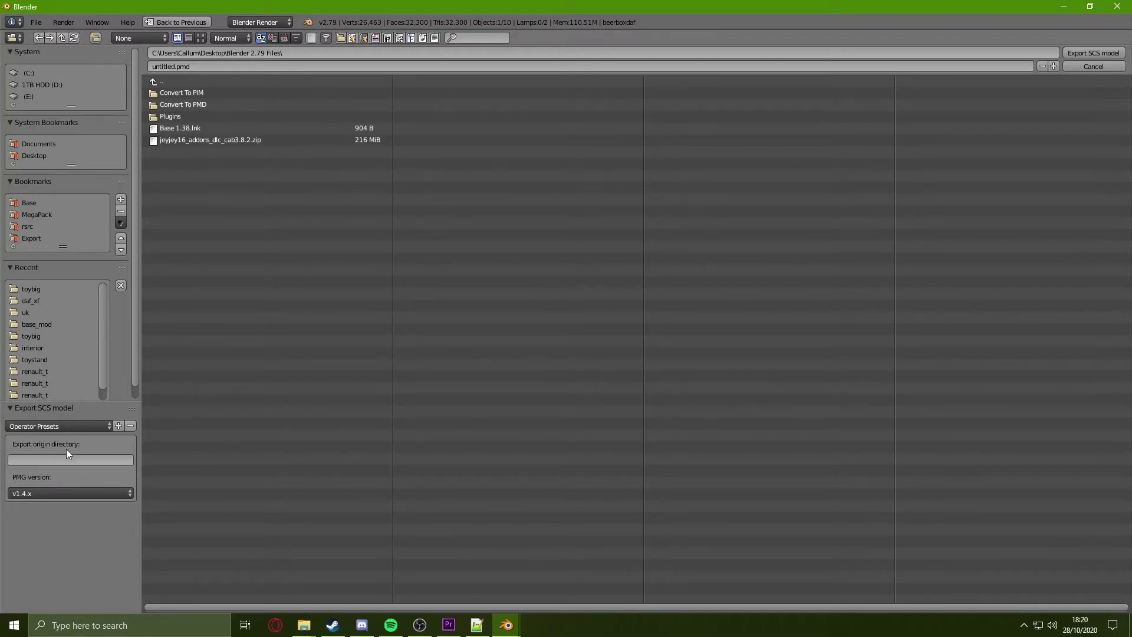
pyautogui.click(69, 460)
pyautogui.write('/home/local_mods/beerbox')
pyautogui.click(313, 305)
pyautogui.click(1110, 56)
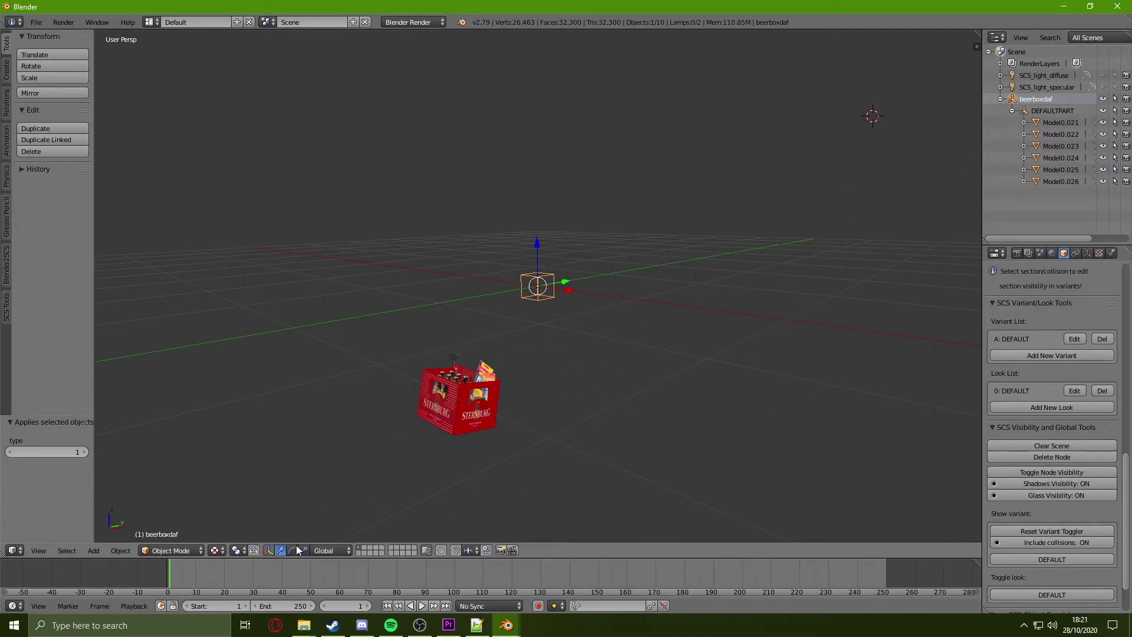
# Switch to File Explorer and open the exported beerbox folder under Desktop\Blender 2.79 Files\home\local_mods.
pyautogui.click(303, 575)
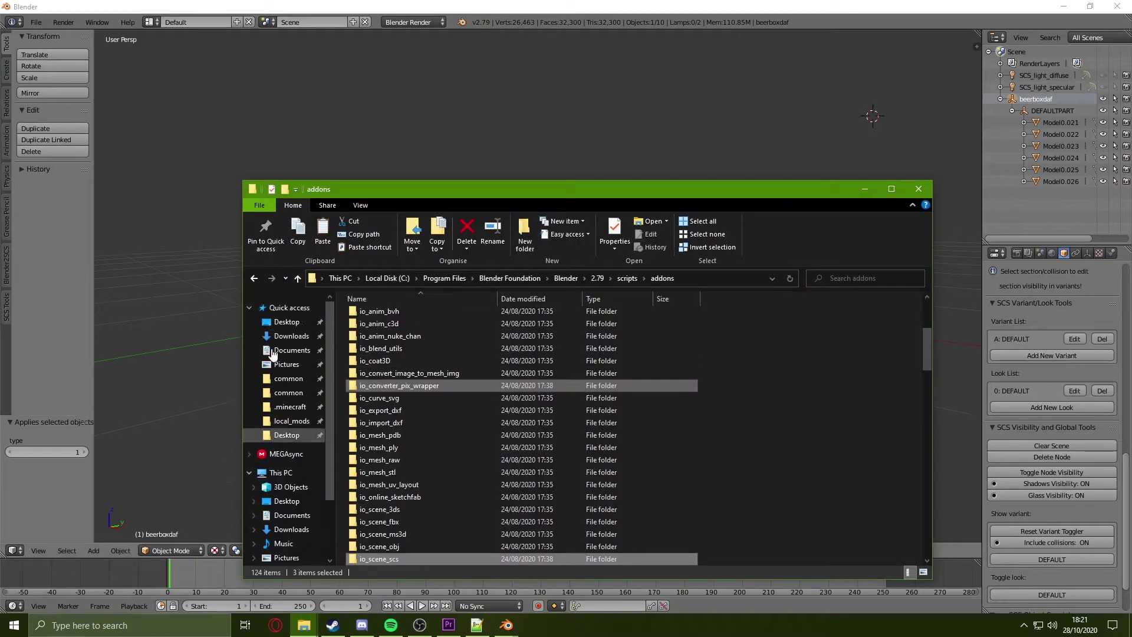
pyautogui.click(287, 321)
pyautogui.doubleClick(416, 328)
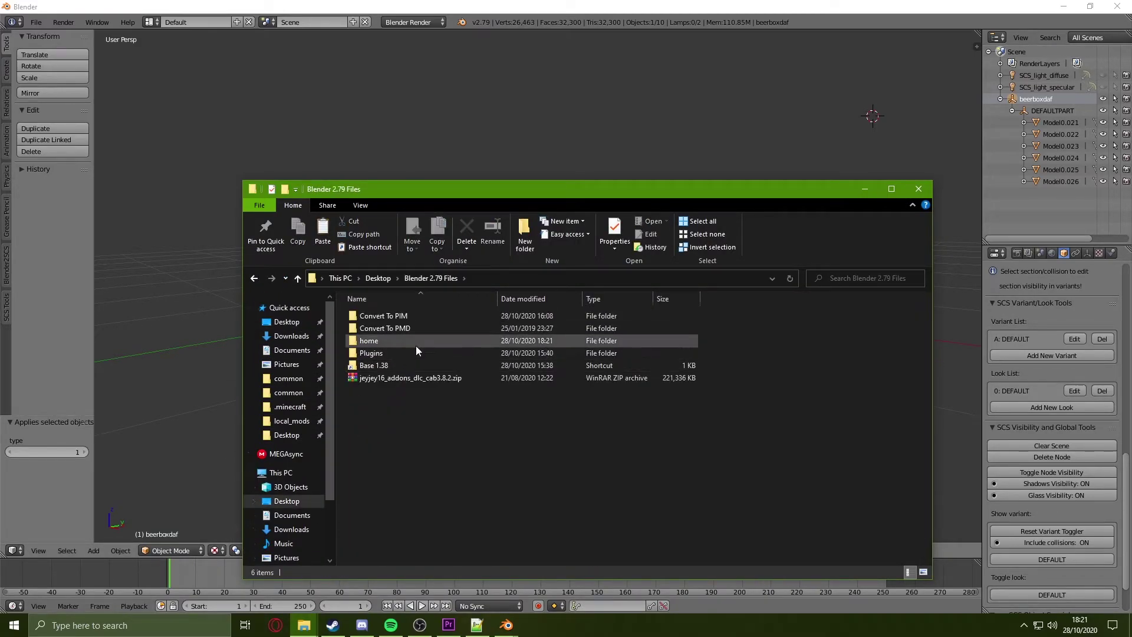
pyautogui.doubleClick(388, 341)
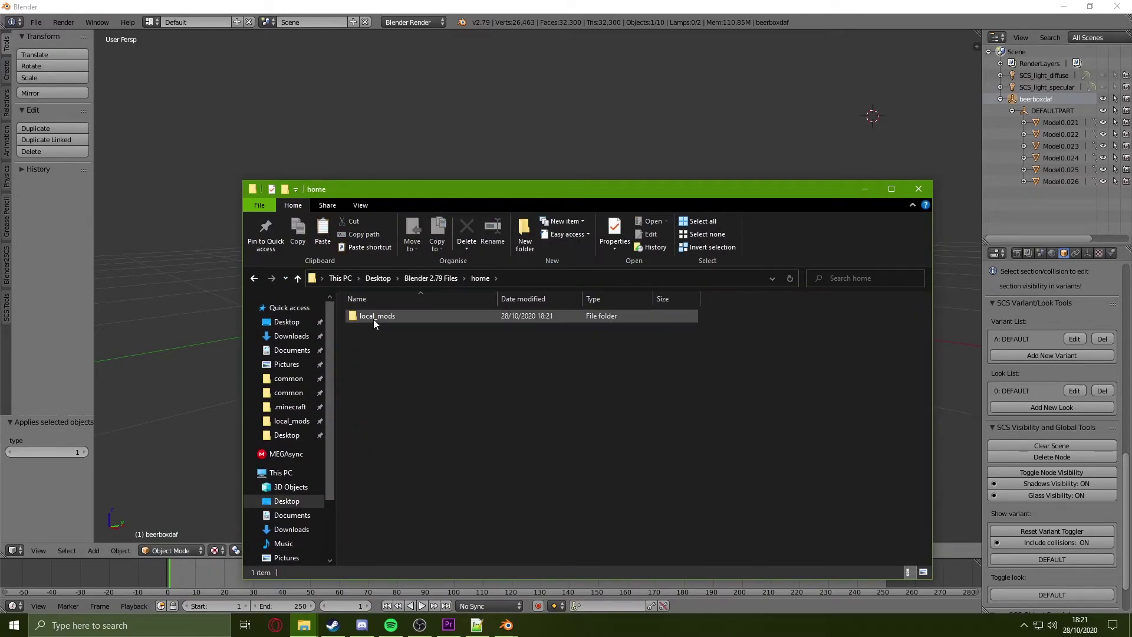
pyautogui.doubleClick(405, 319)
pyautogui.click(405, 320)
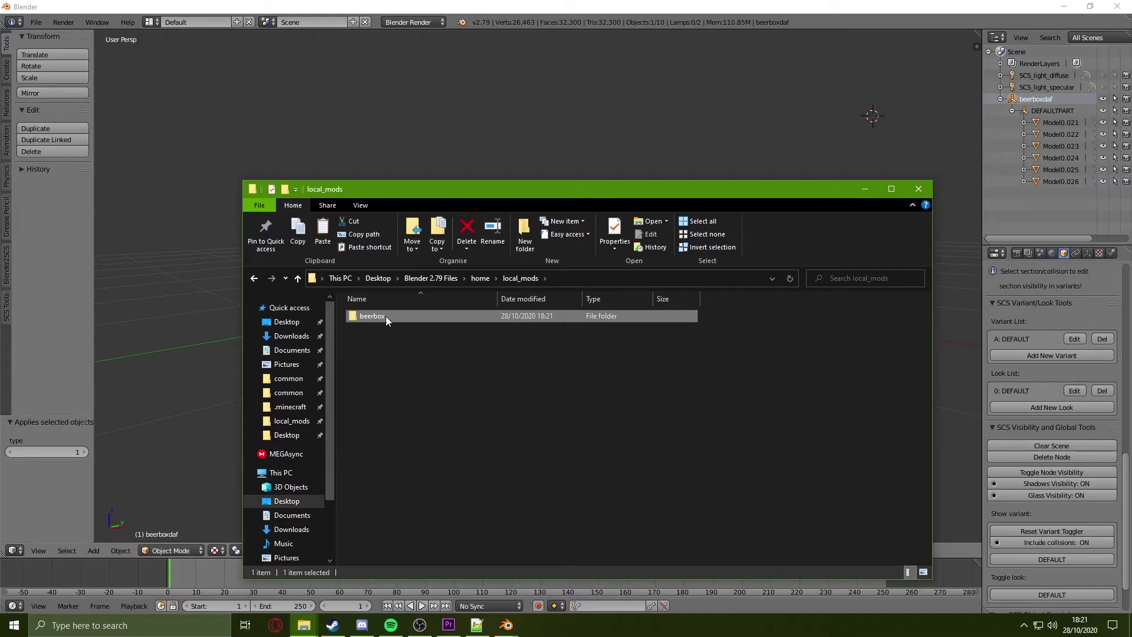
pyautogui.doubleClick(385, 319)
# Examine the exported beerbox files and the contents of the materials folder.
pyautogui.moveTo(522, 404); pyautogui.dragTo(495, 299)
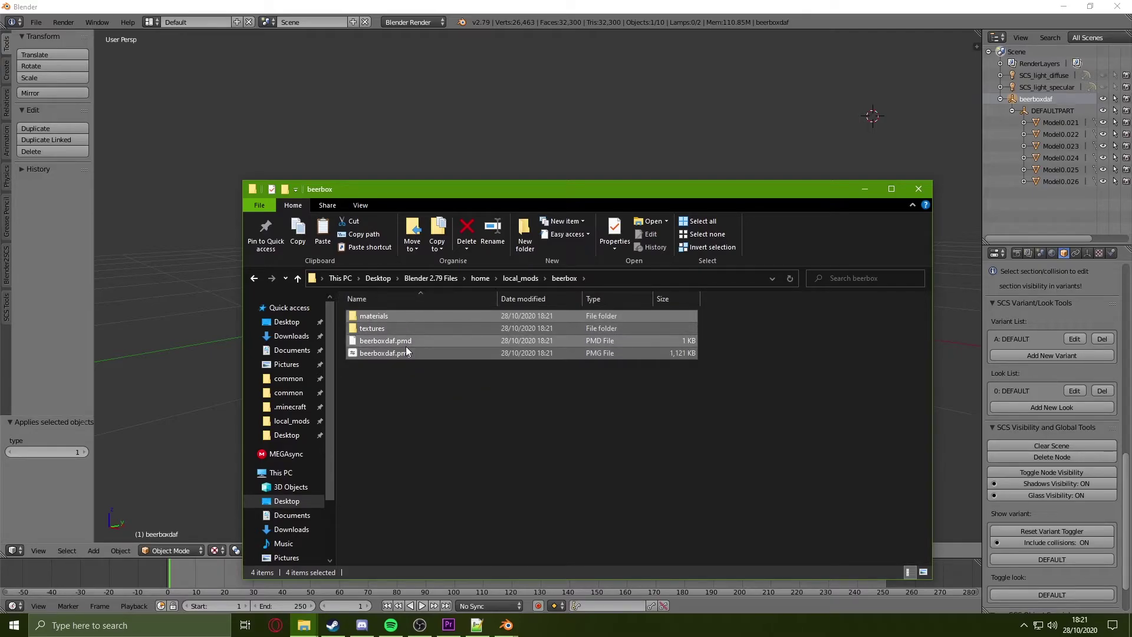
pyautogui.doubleClick(397, 319)
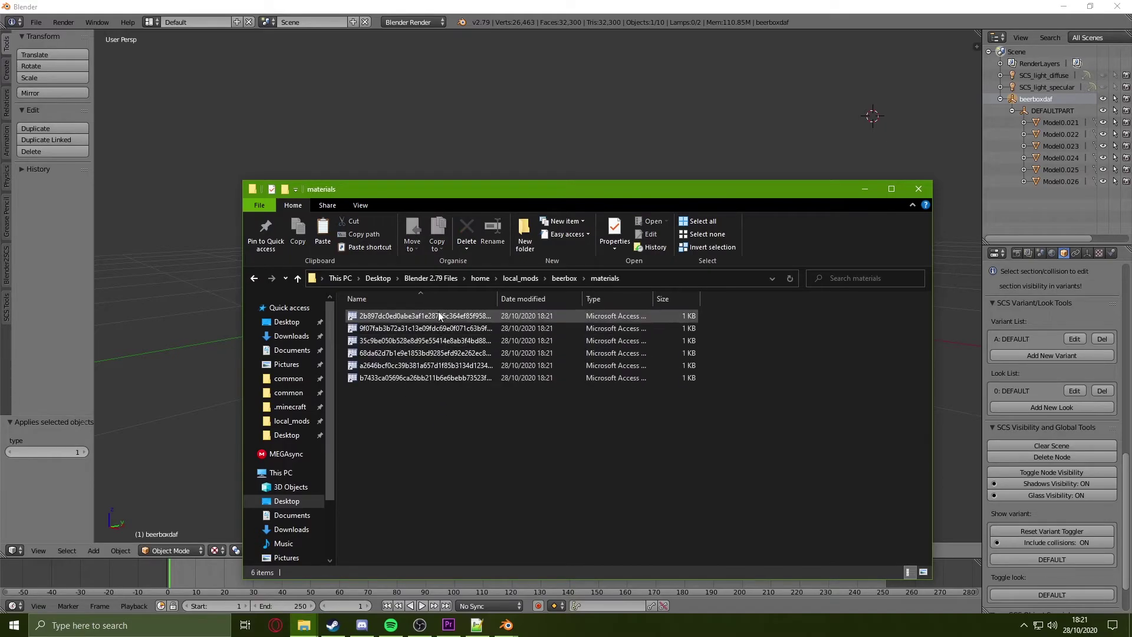
pyautogui.hotkey('alt', 'Left')
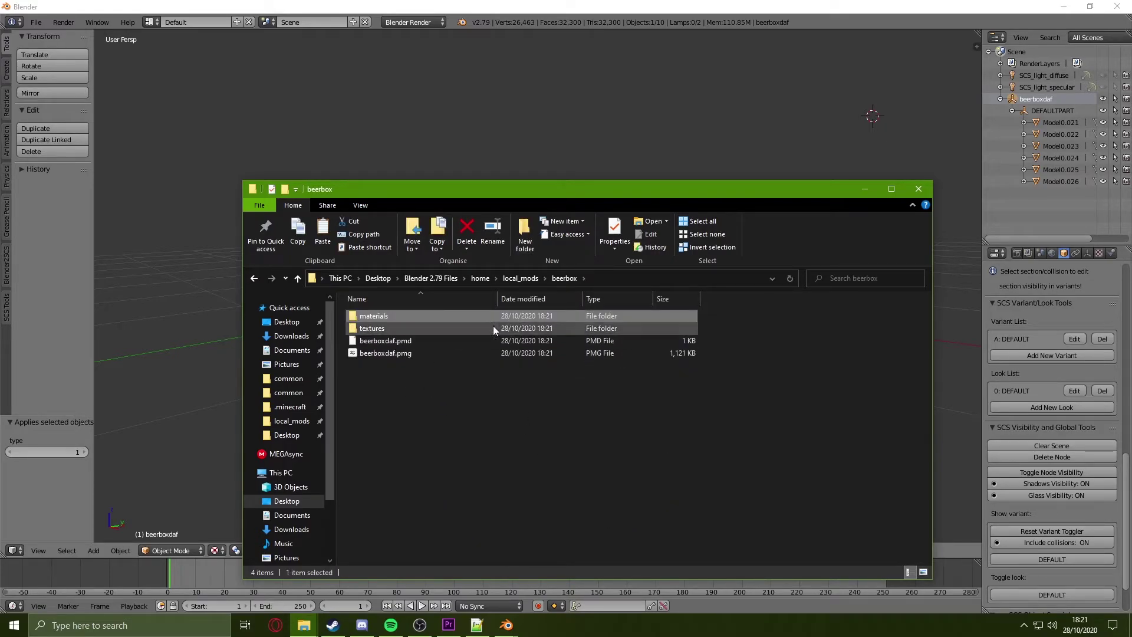
# Copy the exported beerbox folder from the Blender 2.79 Files local_mods folder into Documents\Euro Truck Simulator 2\local_mods.
pyautogui.hotkey('alt', 'Left')
pyautogui.rightClick(377, 316)
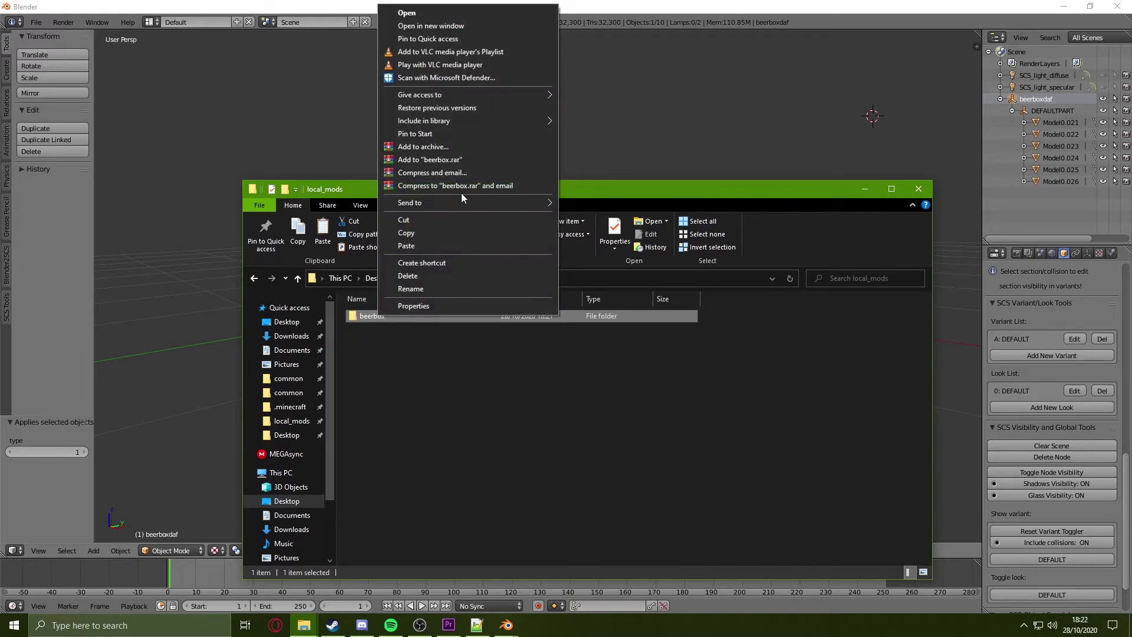
pyautogui.click(426, 242)
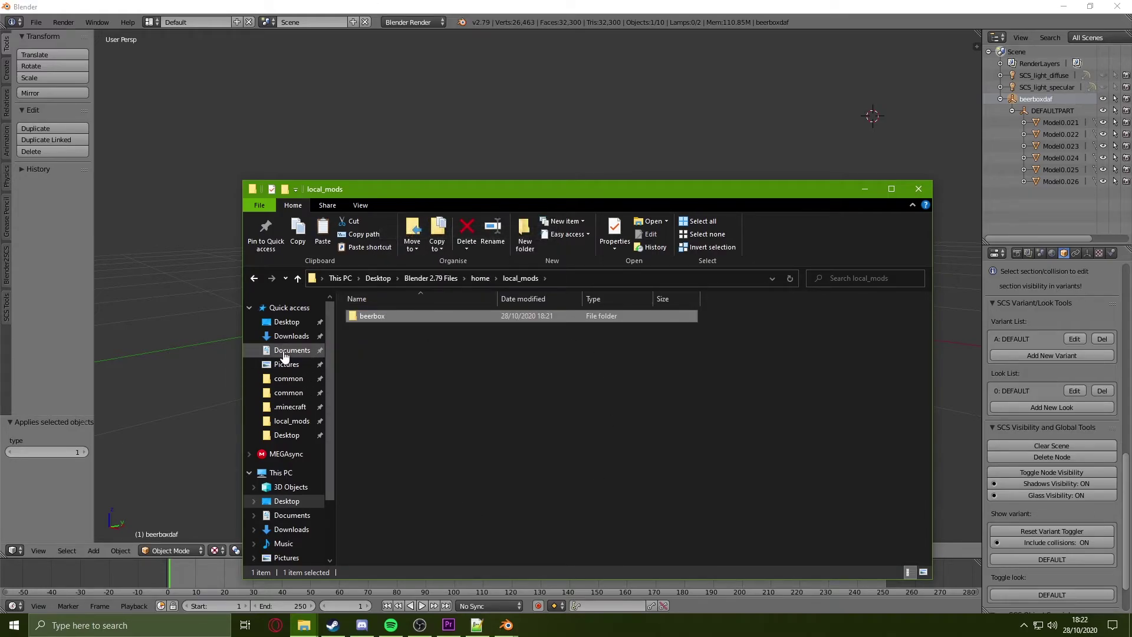
pyautogui.click(265, 355)
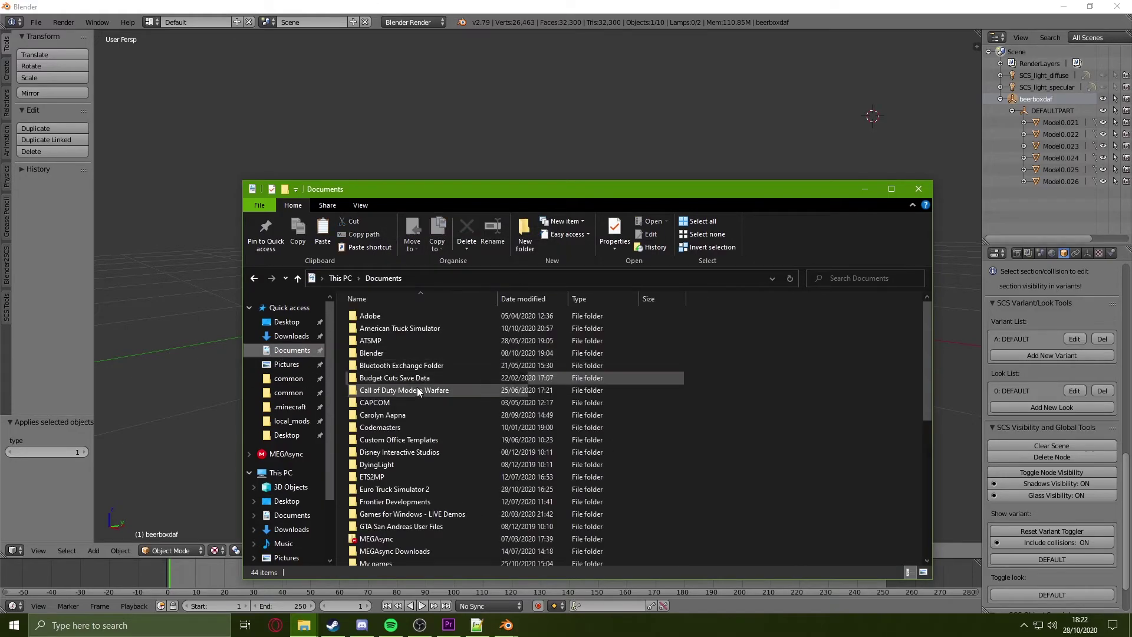
pyautogui.doubleClick(434, 490)
pyautogui.doubleClick(407, 328)
pyautogui.rightClick(799, 364)
pyautogui.click(826, 443)
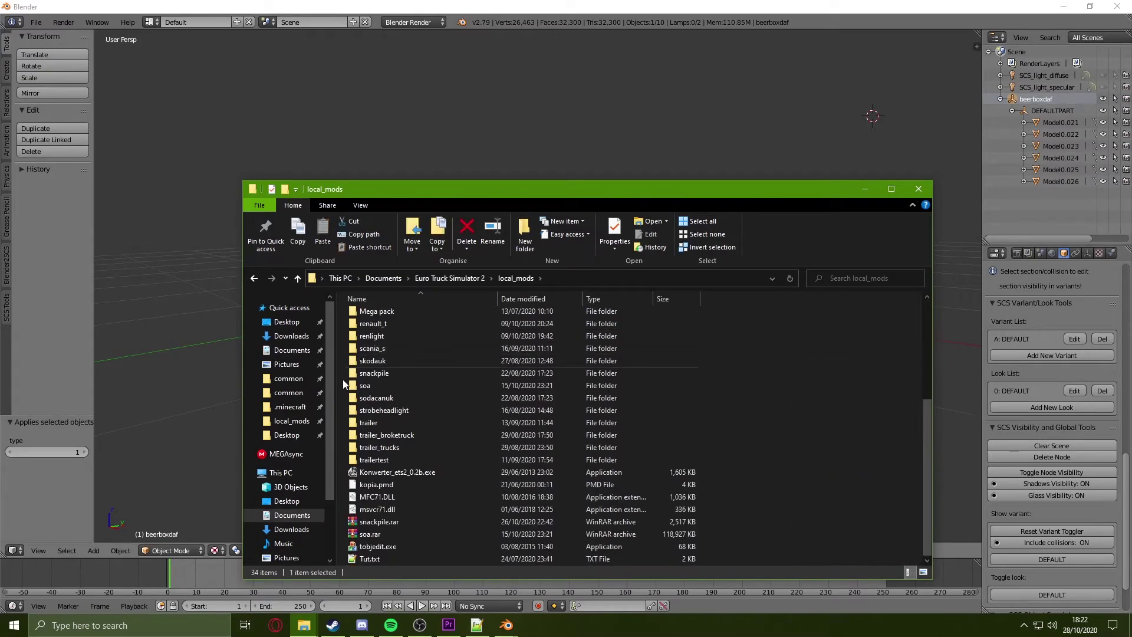
pyautogui.scroll(5, 395, 331)
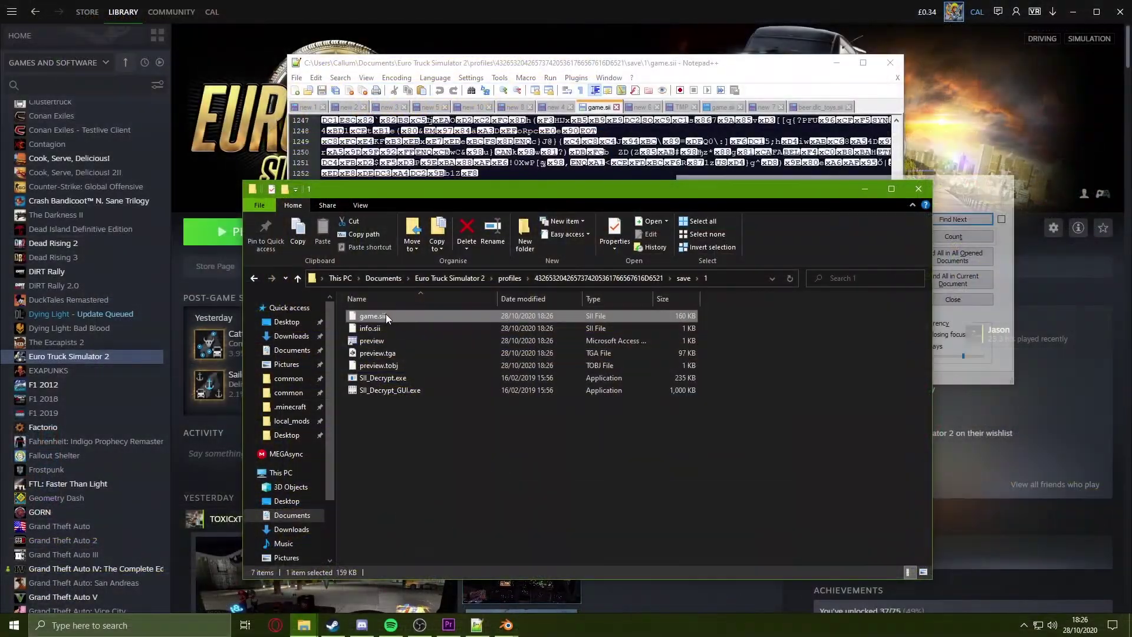
# Decrypt the save's game.sii with SII_Decrypt.exe, then reload the file in Notepad++ and dismiss the Find dialog.
pyautogui.moveTo(385, 316); pyautogui.dragTo(454, 378)
pyautogui.click(607, 366)
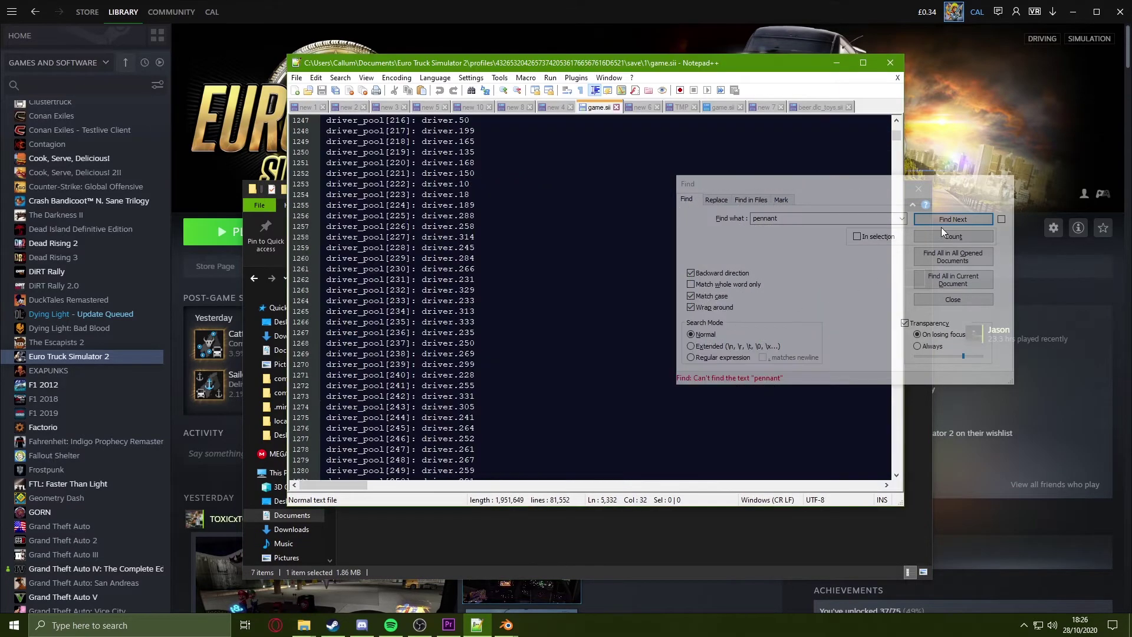
pyautogui.click(998, 183)
pyautogui.press('Escape')
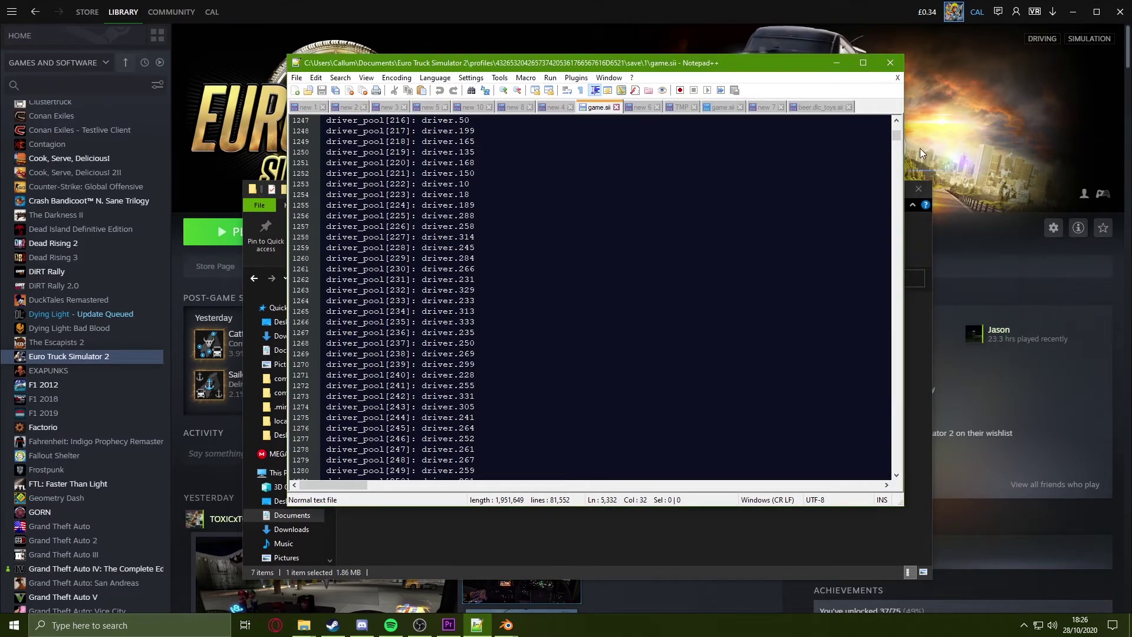
pyautogui.click(894, 142)
pyautogui.moveTo(898, 133); pyautogui.dragTo(897, 114)
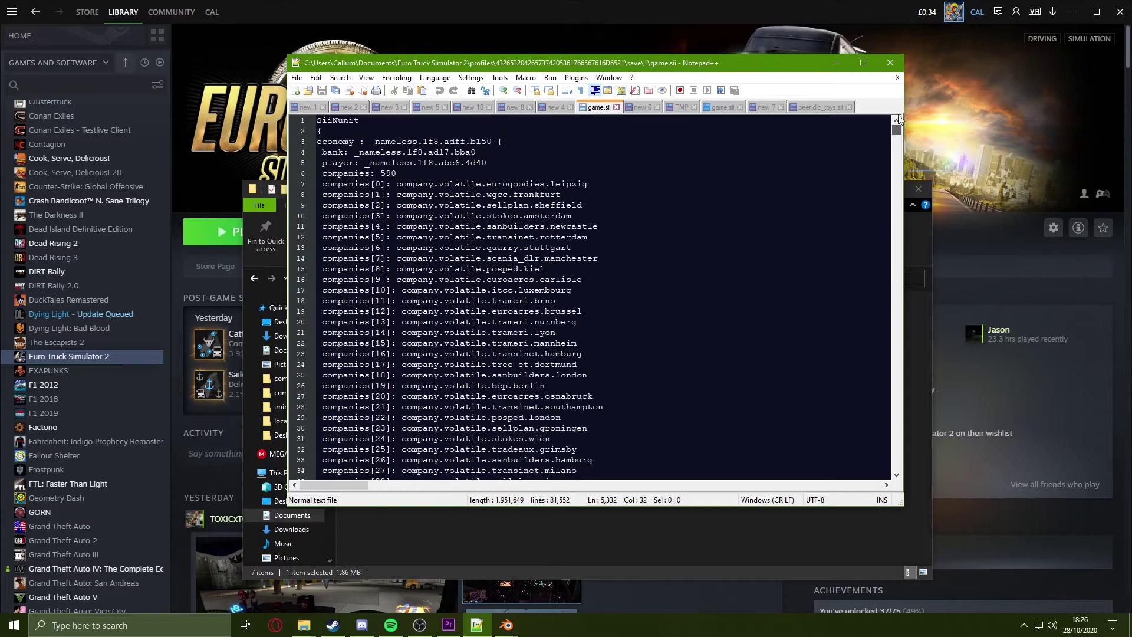
# In the mail_ctrl block of game.sii, add the line inbox[15]: beerbox.addon_hookup and update the inbox count.
pyautogui.doubleClick(388, 172)
pyautogui.hotkey('ctrl', 'f')
pyautogui.write('mail_ctrl')
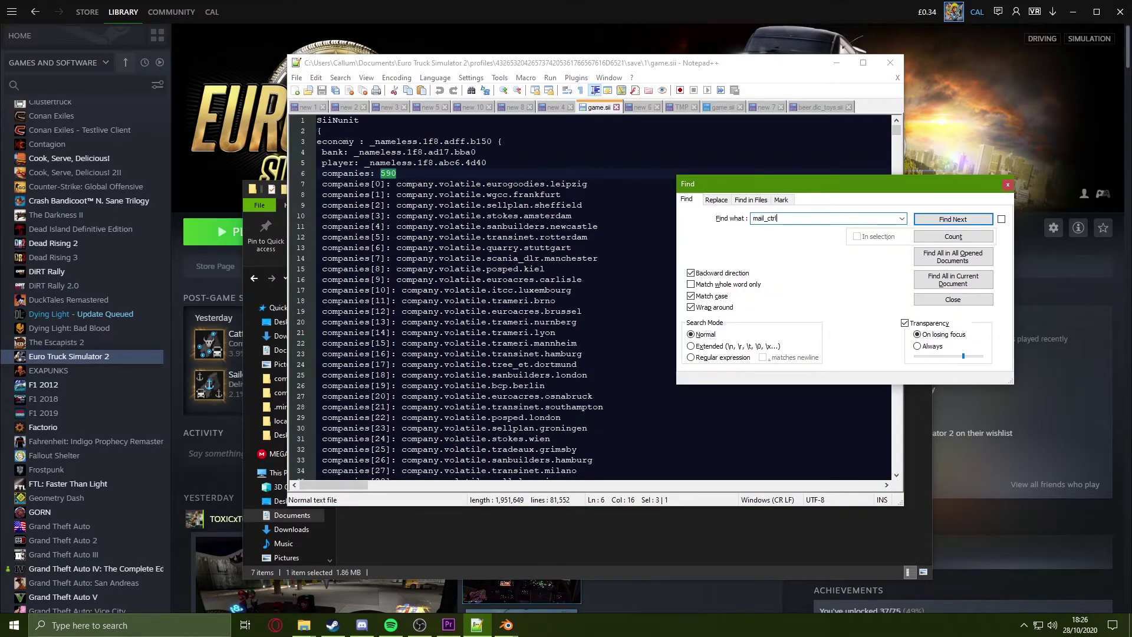
pyautogui.press('Return')
pyautogui.press('Escape')
pyautogui.click(517, 407)
pyautogui.press('Return')
pyautogui.write('inbox[156')
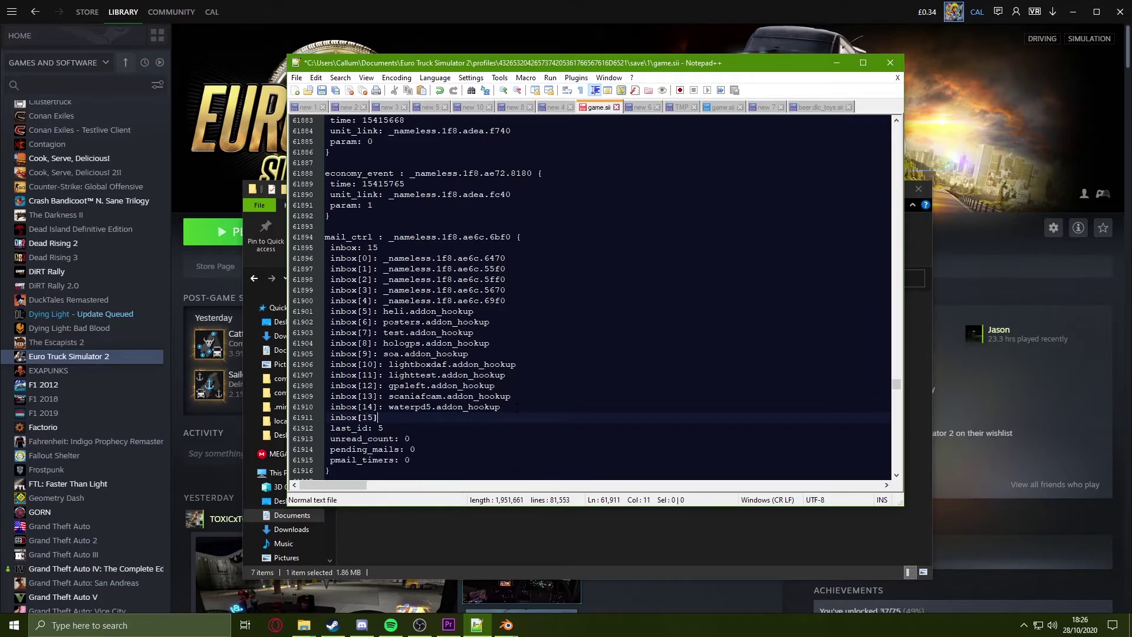
pyautogui.write(': beerbox.addon_hookup')
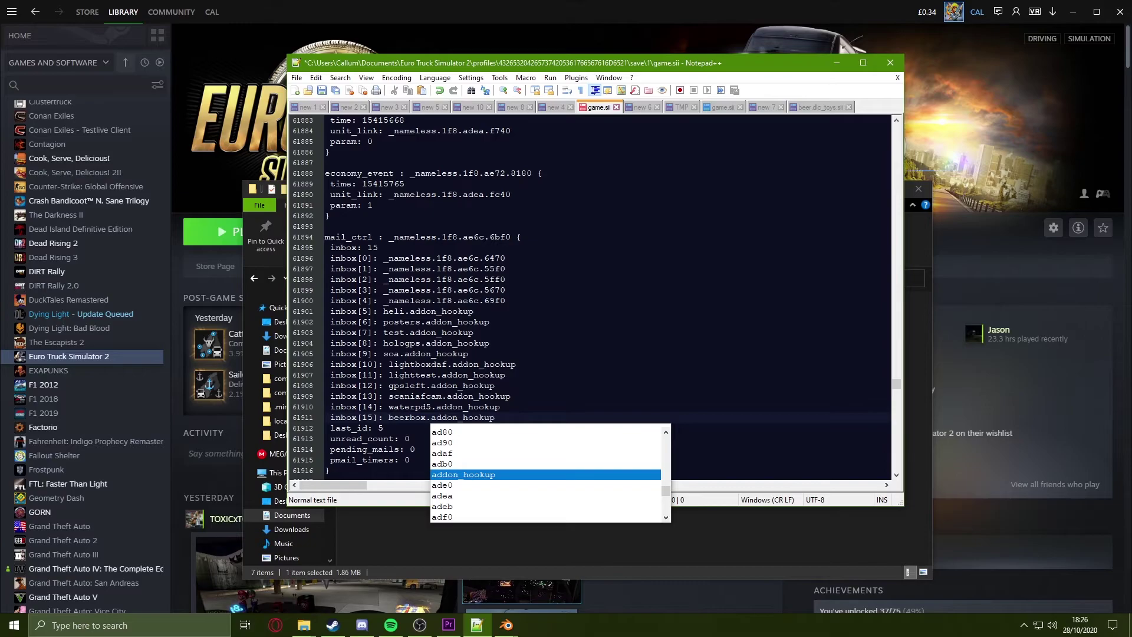
pyautogui.click(423, 249)
pyautogui.press('BackSpace')
# Copy the beerbox.addon_hookup accessory_hookup_data block from the new 4 document and paste it after the mail_ctrl block in game.sii.
pyautogui.click(555, 107)
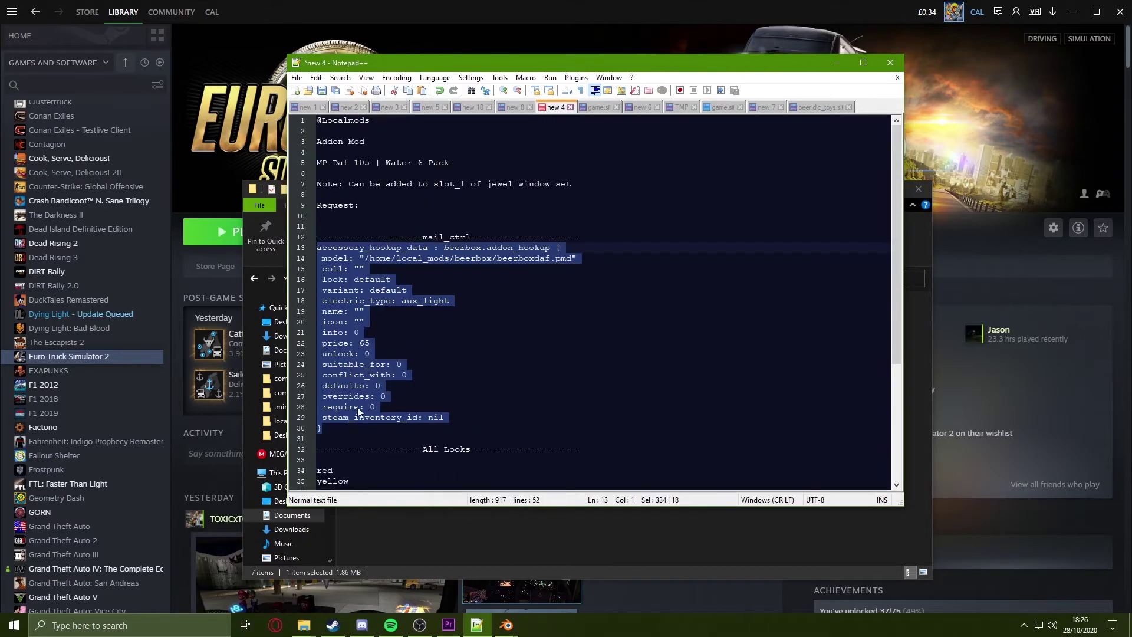
pyautogui.moveTo(348, 428); pyautogui.dragTo(287, 246)
pyautogui.hotkey('ctrl', 'c')
pyautogui.click(598, 108)
pyautogui.scroll(-5, 531, 295)
pyautogui.click(373, 321)
pyautogui.hotkey('ctrl', 'v')
# Search for "uk" to find the accessory with the flag_uk hookup, add slot_name[2]: slot_1 and set its slot_name count to 3.
pyautogui.hotkey('ctrl', 'f')
pyautogui.write('uk')
pyautogui.press('Return')
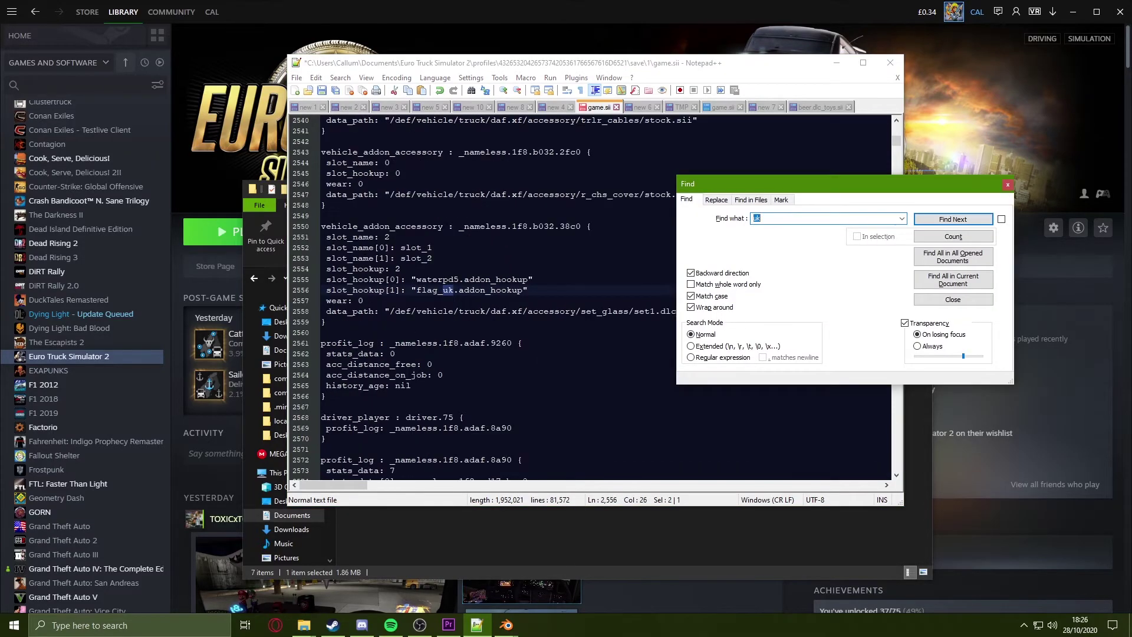
pyautogui.press('Escape')
pyautogui.press('Up')
pyautogui.press('Up')
pyautogui.press('Up')
pyautogui.press('Up')
pyautogui.press('Down')
pyautogui.press('Return')
pyautogui.write('s')
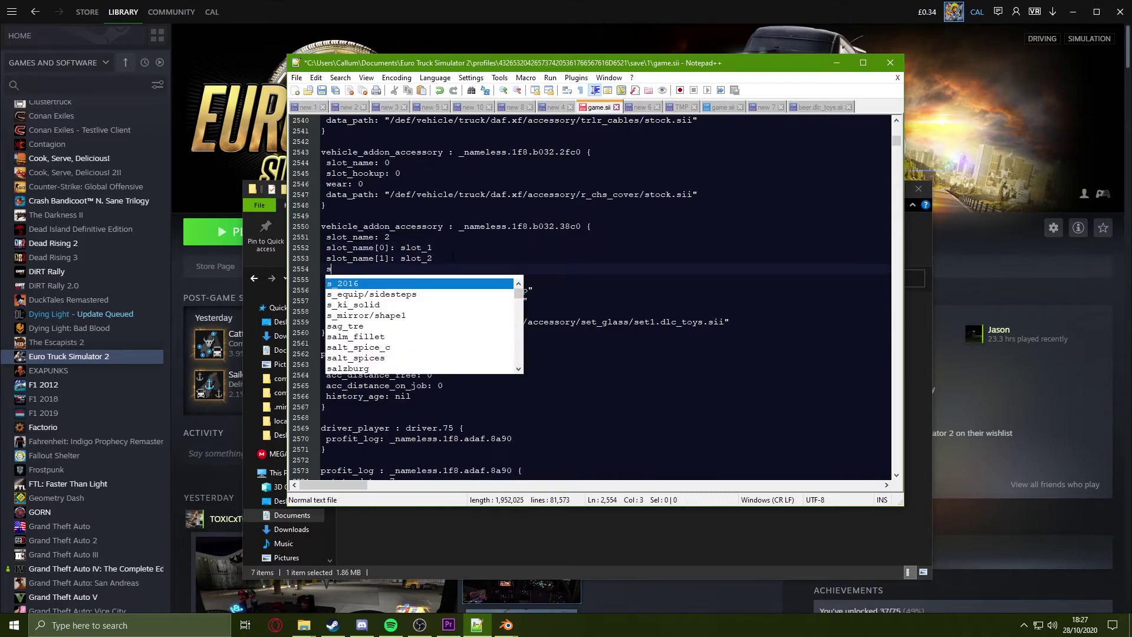
pyautogui.write('lot_namep')
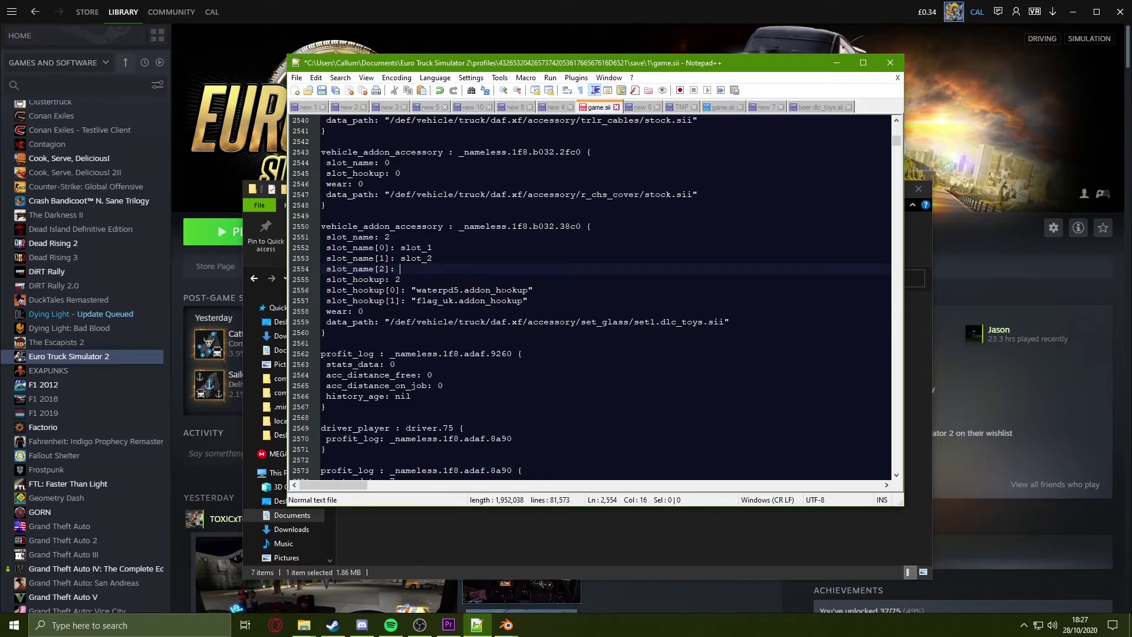
pyautogui.write('slot_1')
pyautogui.press('Escape')
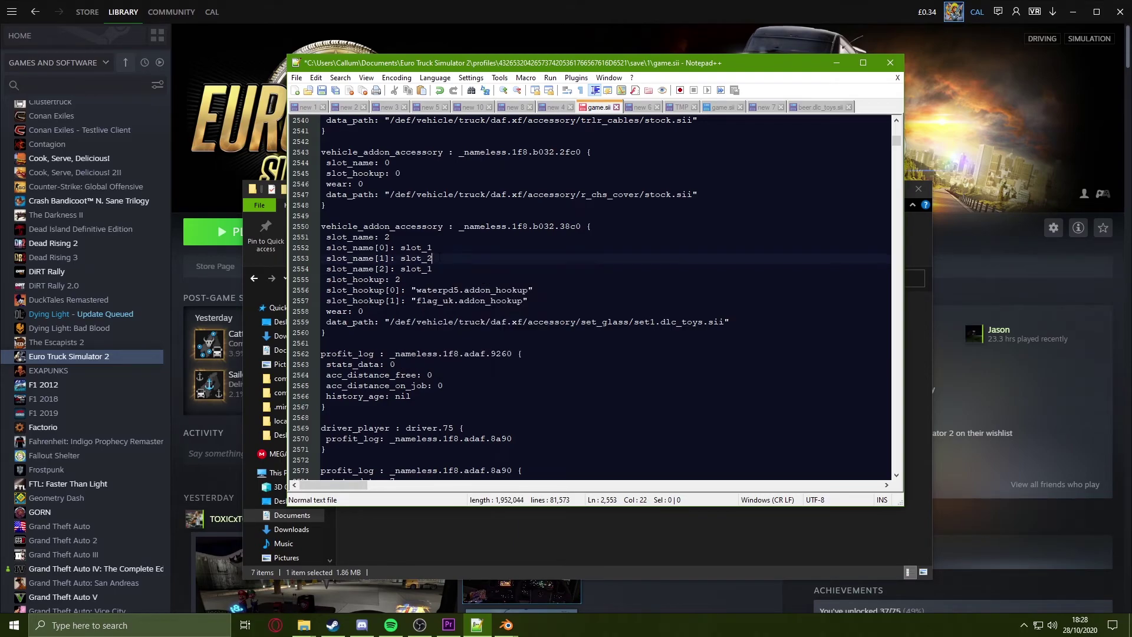
pyautogui.click(403, 237)
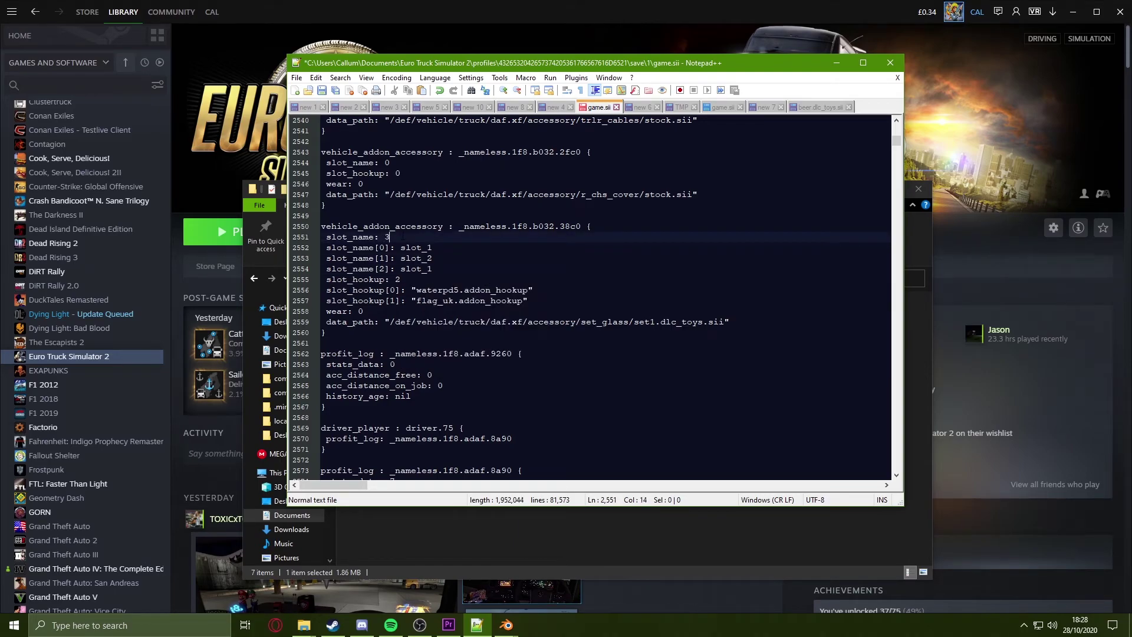
# Set the same accessory's slot_hookup count to 3, add slot_hookup[2]: "beerbox.addon_hookup", and save game.sii.
pyautogui.click(434, 279)
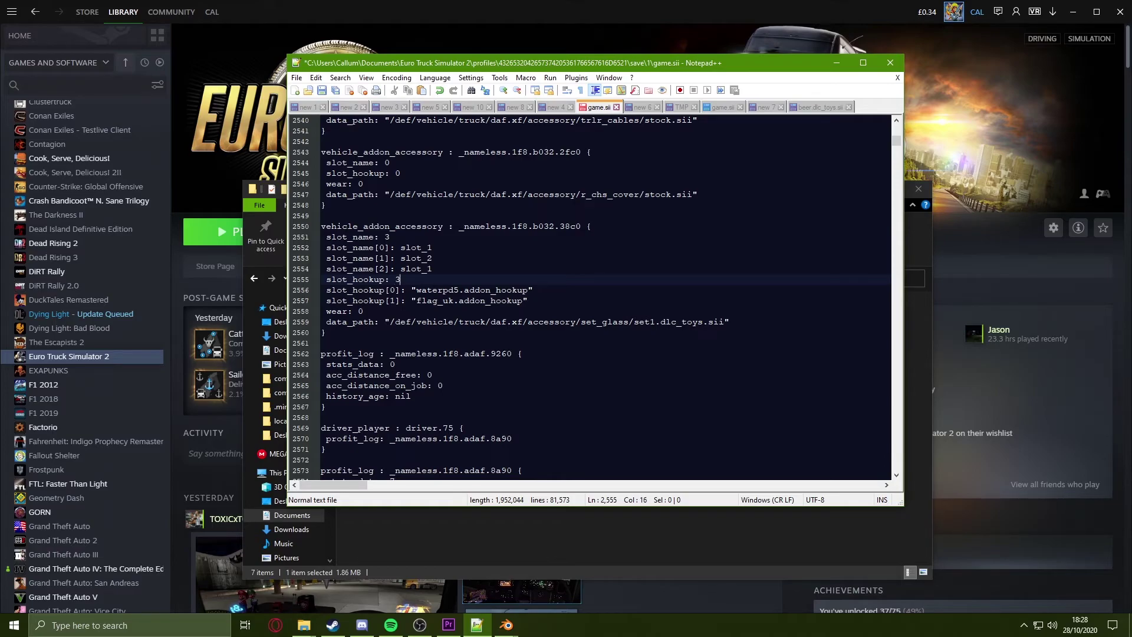
pyautogui.click(543, 301)
pyautogui.press('Return')
pyautogui.write('slot_hookup[2]: "')
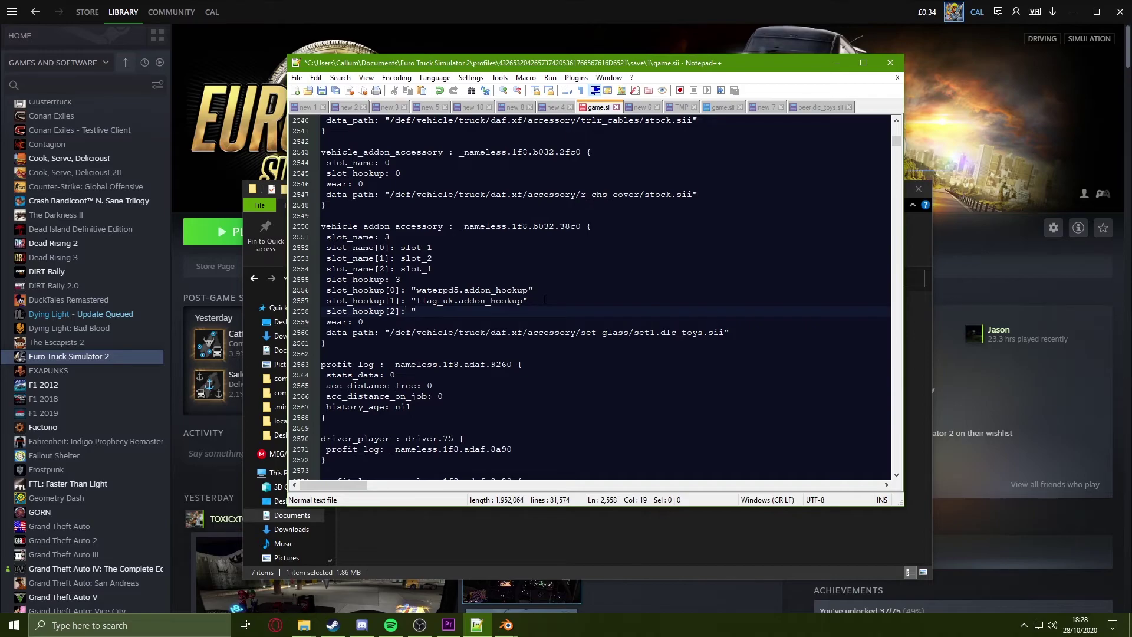
pyautogui.write('beerbox.addon')
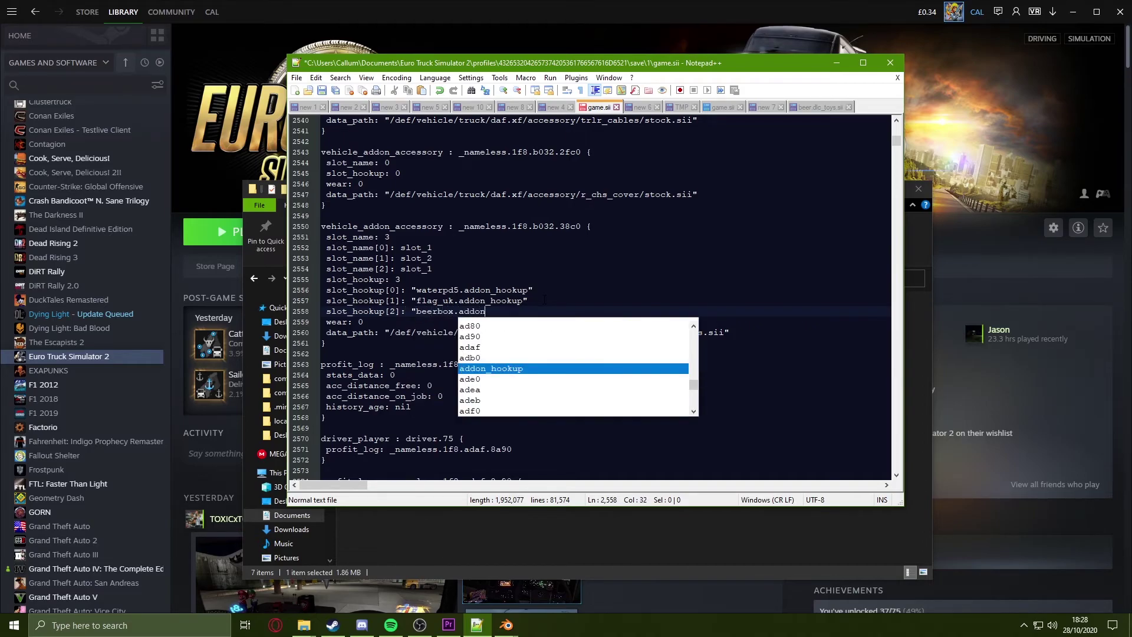
pyautogui.press('Return')
pyautogui.click(651, 322)
pyautogui.hotkey('ctrl', 's')
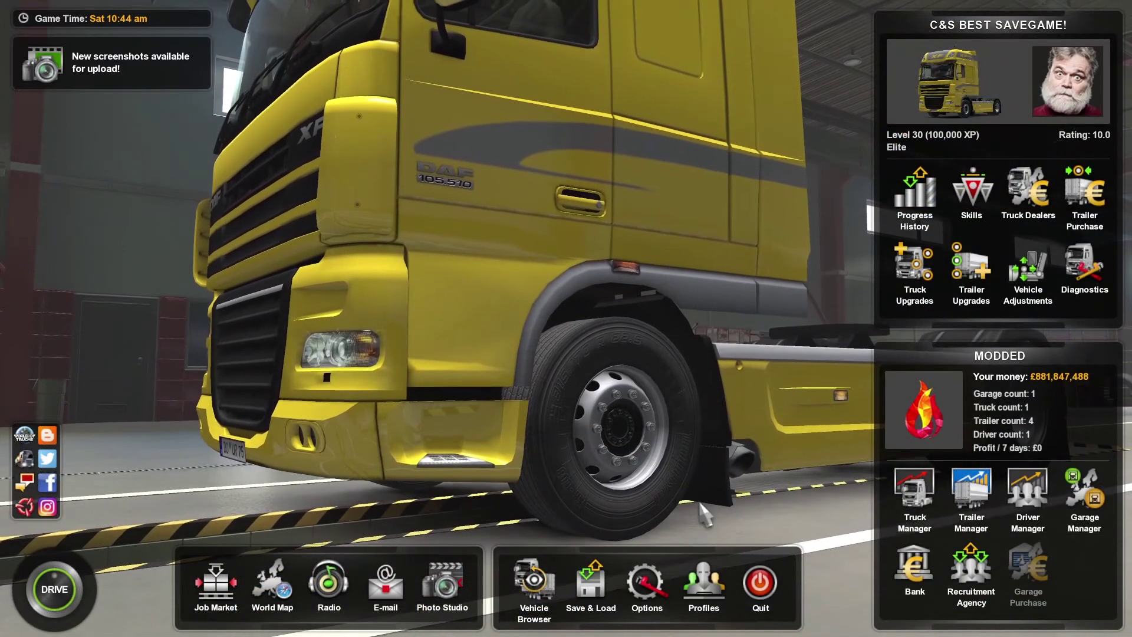
# Switch to Euro Truck Simulator 2, load the edited save, and check the beer crate inside the DAF cab.
pyautogui.click(590, 584)
pyautogui.click(569, 319)
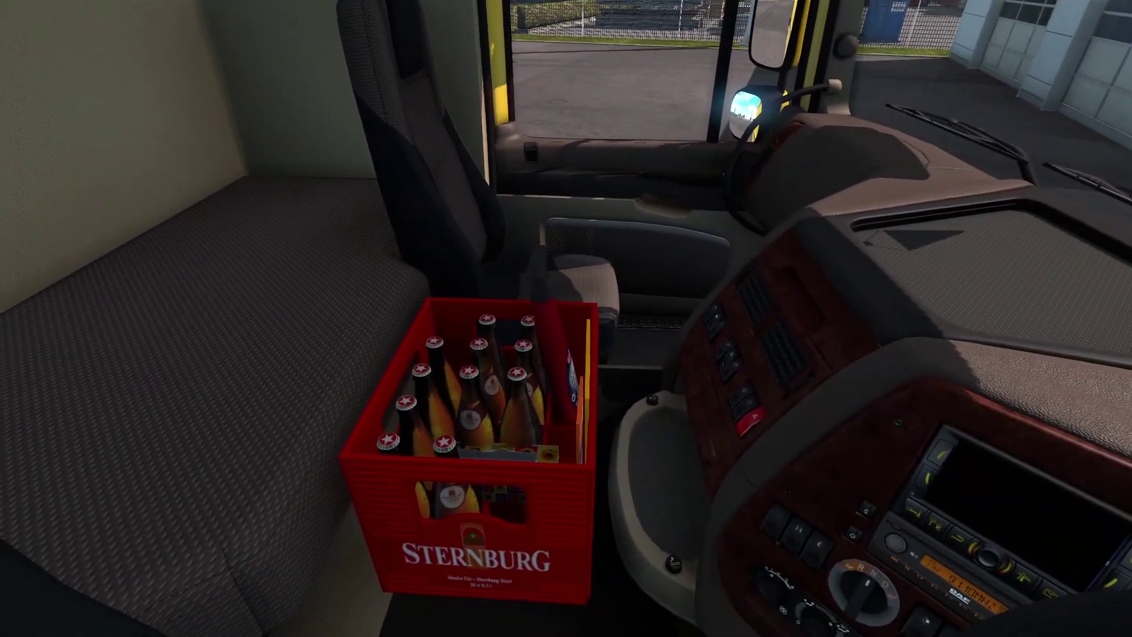
pyautogui.press('Escape')
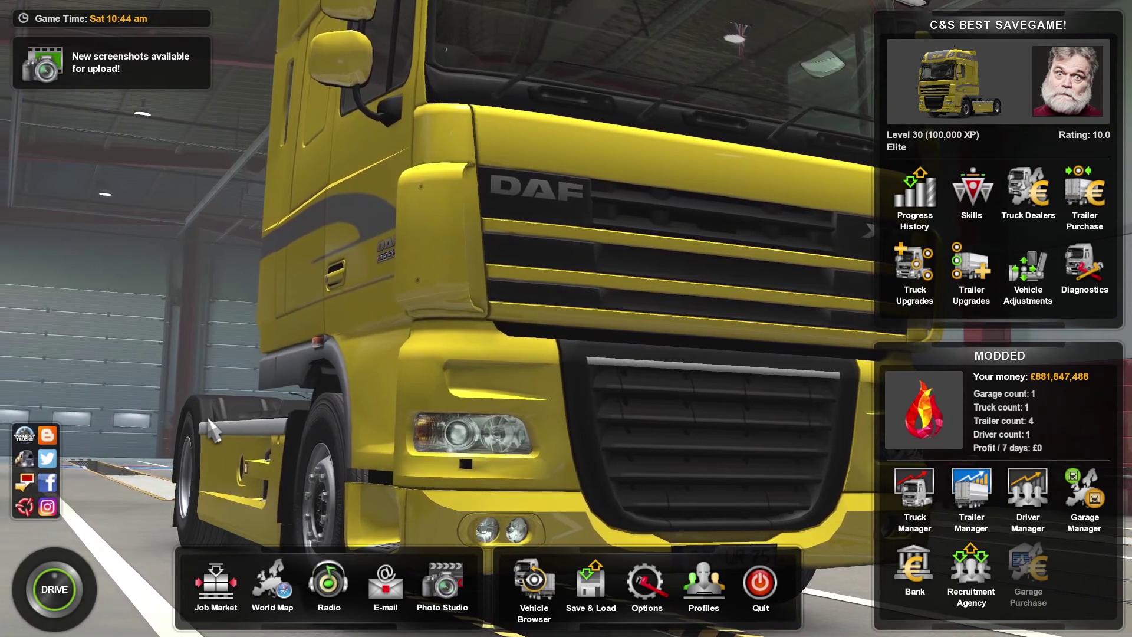